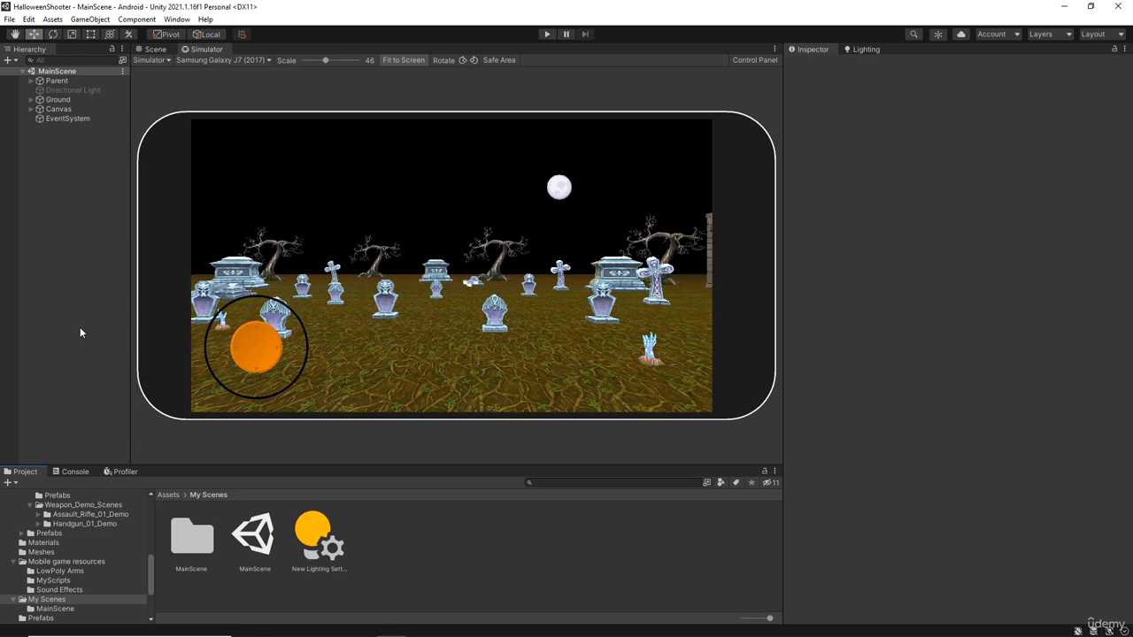
Switch to the Scene view of the graveyard and turn off its gizmos
click(154, 54)
right_drag(491, 358, 604, 368)
middle_drag(396, 375, 642, 376)
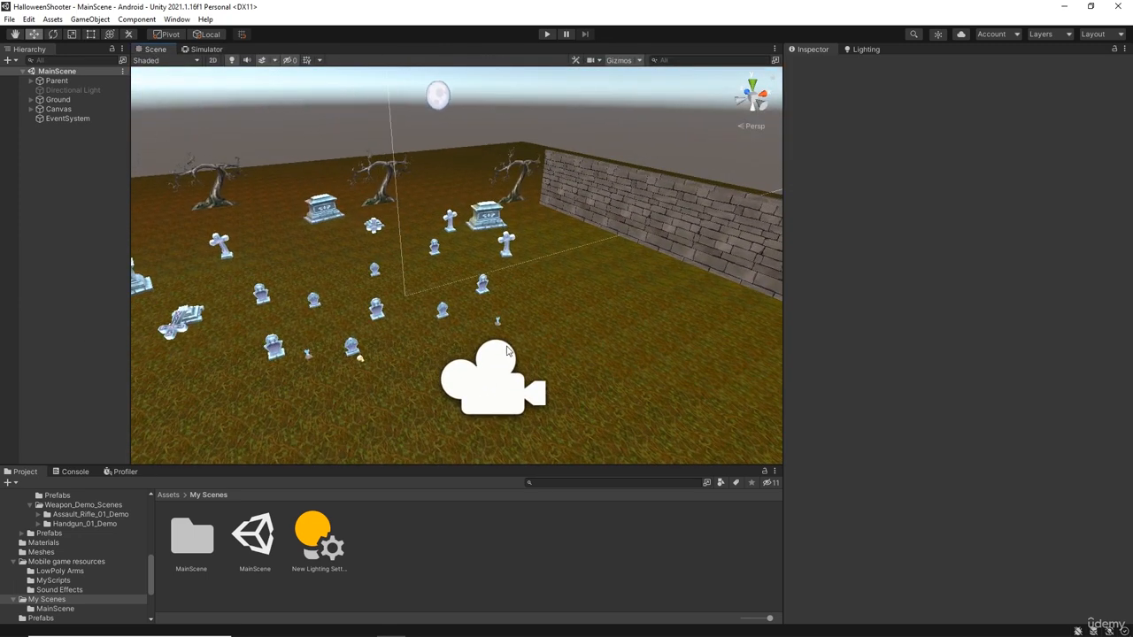
click(620, 64)
scroll(505, 339, up, 3)
middle_drag(508, 346, 514, 311)
Add the arms_handgun_01 model to MainScene from Low Poly FPS Pack - Free (Sample)/Components/Meshes/Arms/Handgun_01
click(168, 494)
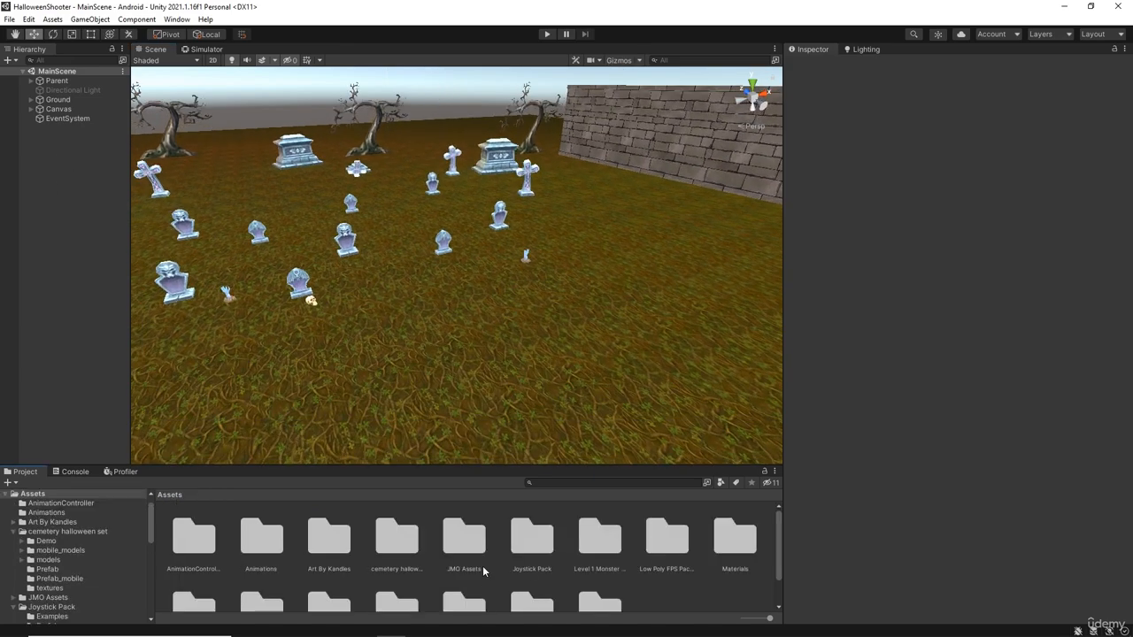
double_click(656, 547)
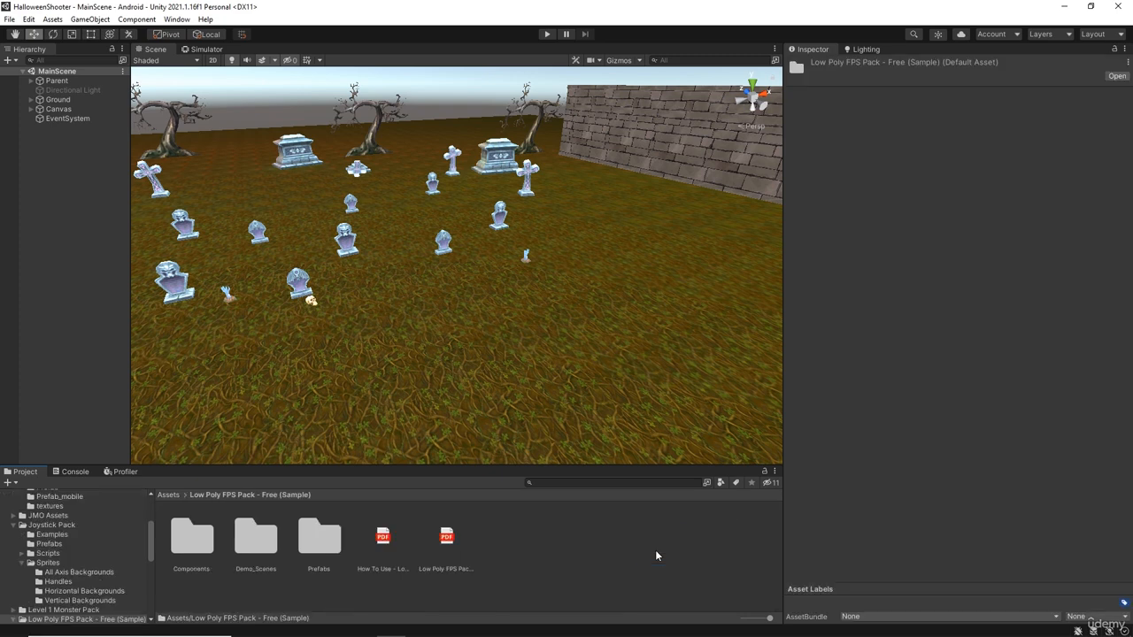
double_click(189, 543)
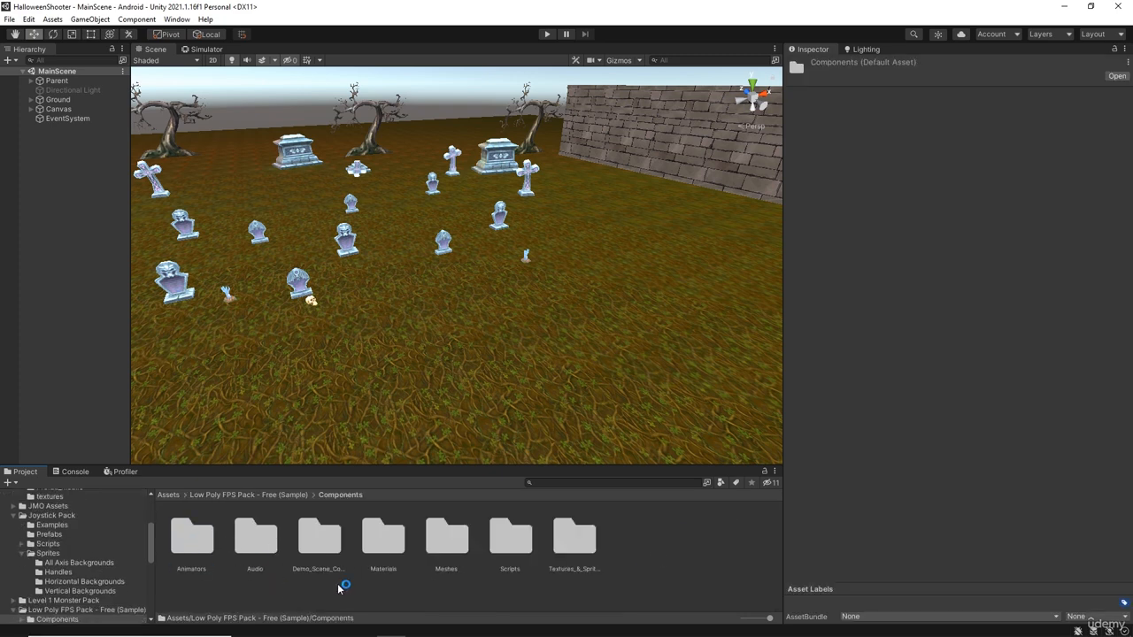
double_click(447, 538)
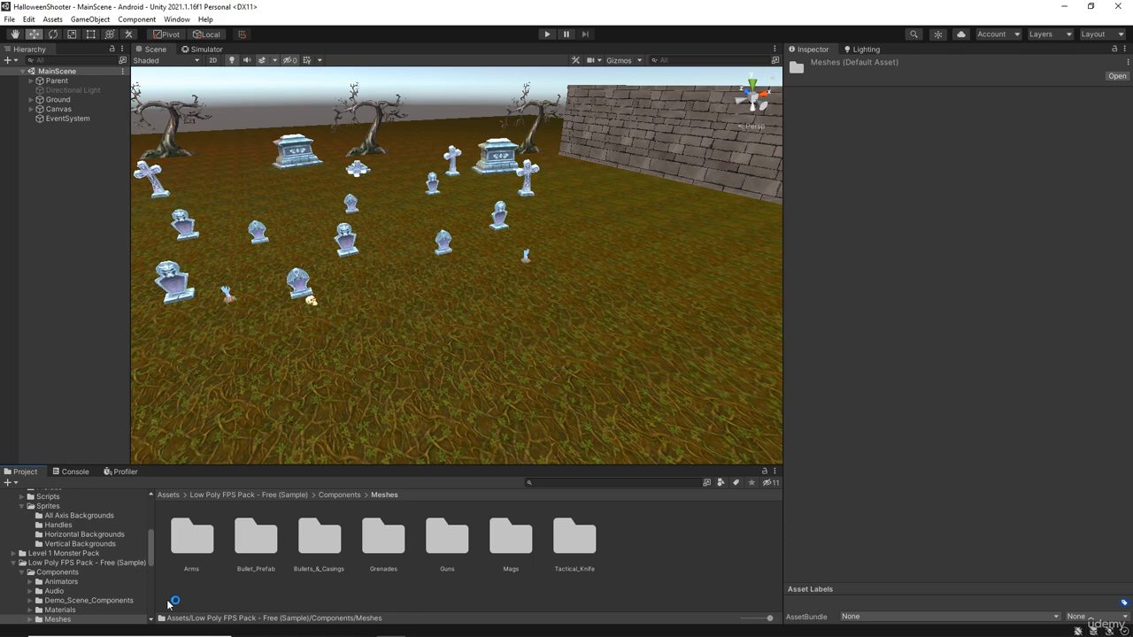
double_click(192, 540)
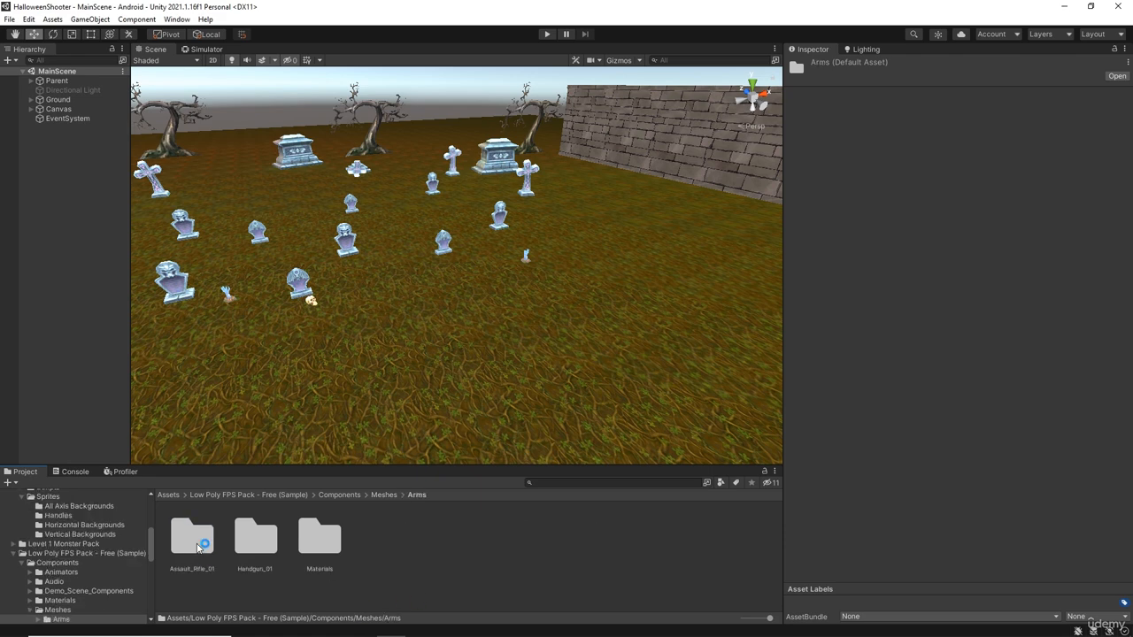
double_click(260, 538)
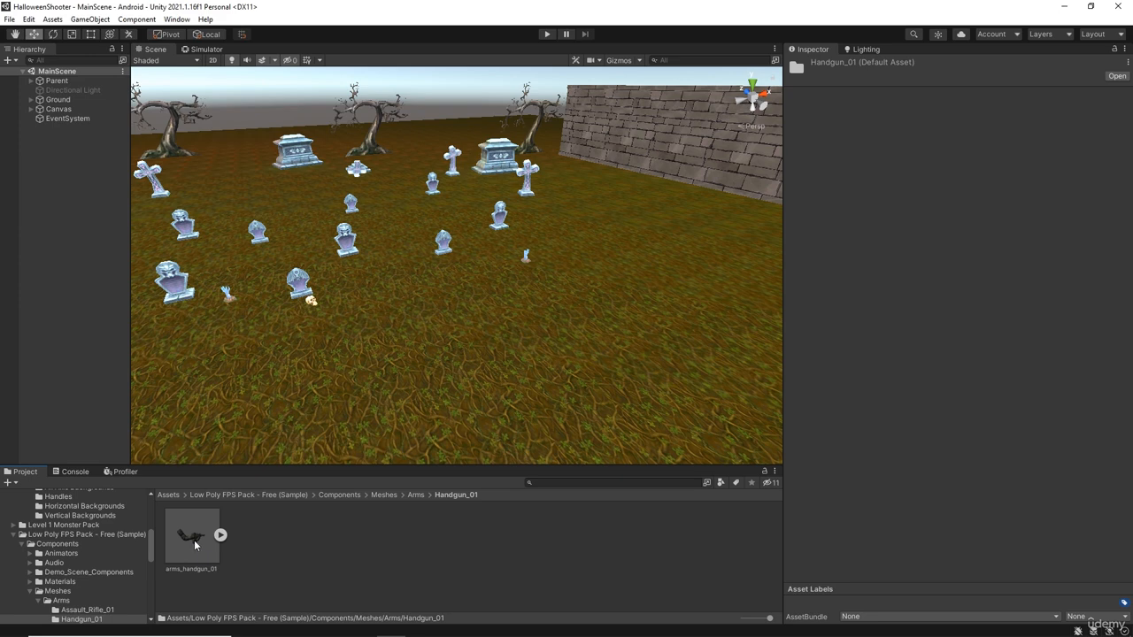
drag(194, 544, 67, 171)
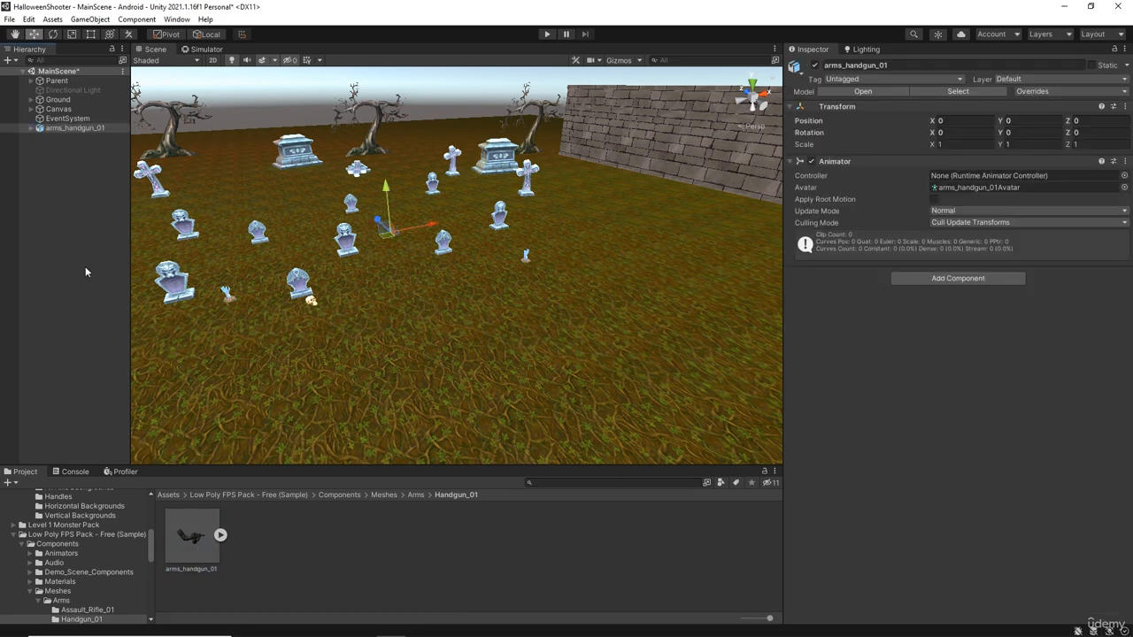
Make arms_handgun_01 a child of the Parent object, alongside Main Camera
click(32, 81)
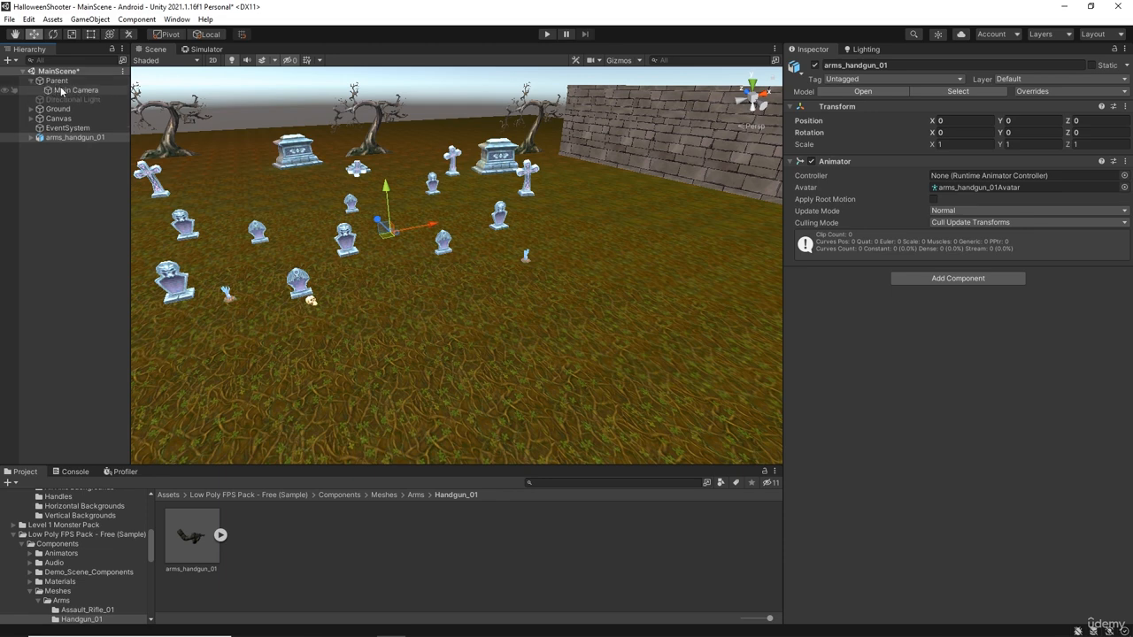
click(61, 90)
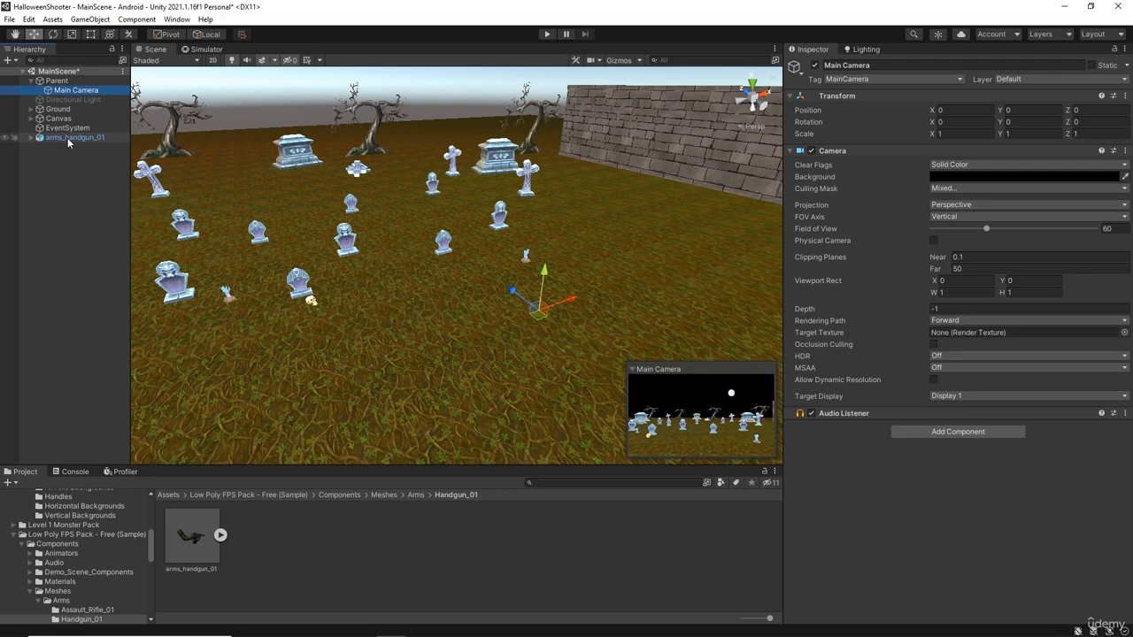
drag(69, 142, 62, 86)
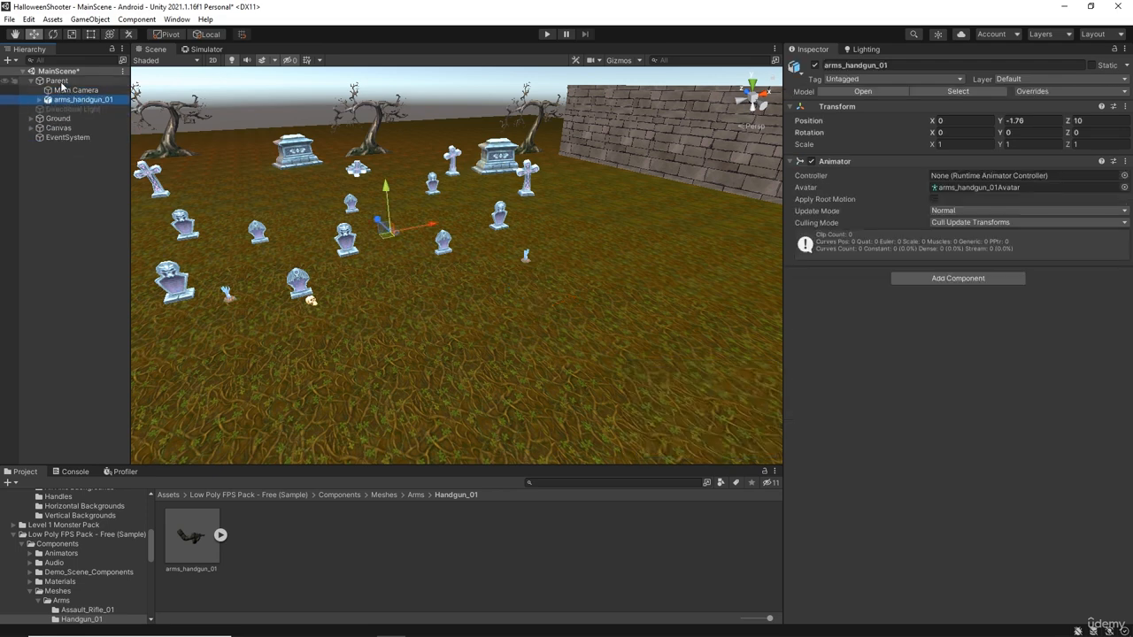
Align arms_handgun_01 with Main Camera by setting its Y and Z position to 0
click(66, 93)
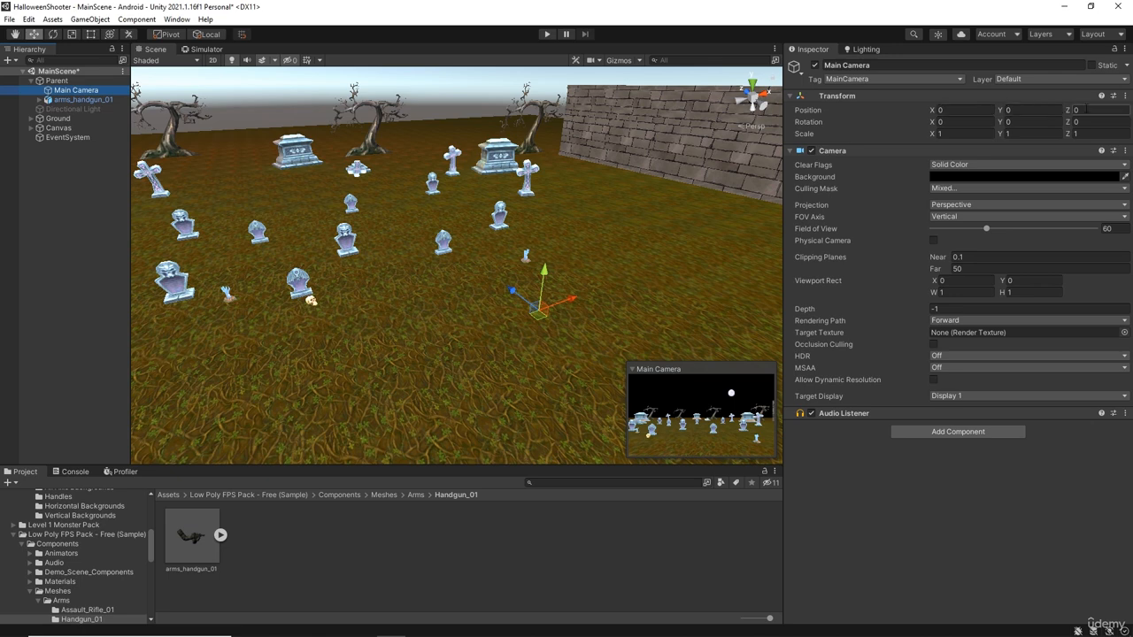
click(89, 101)
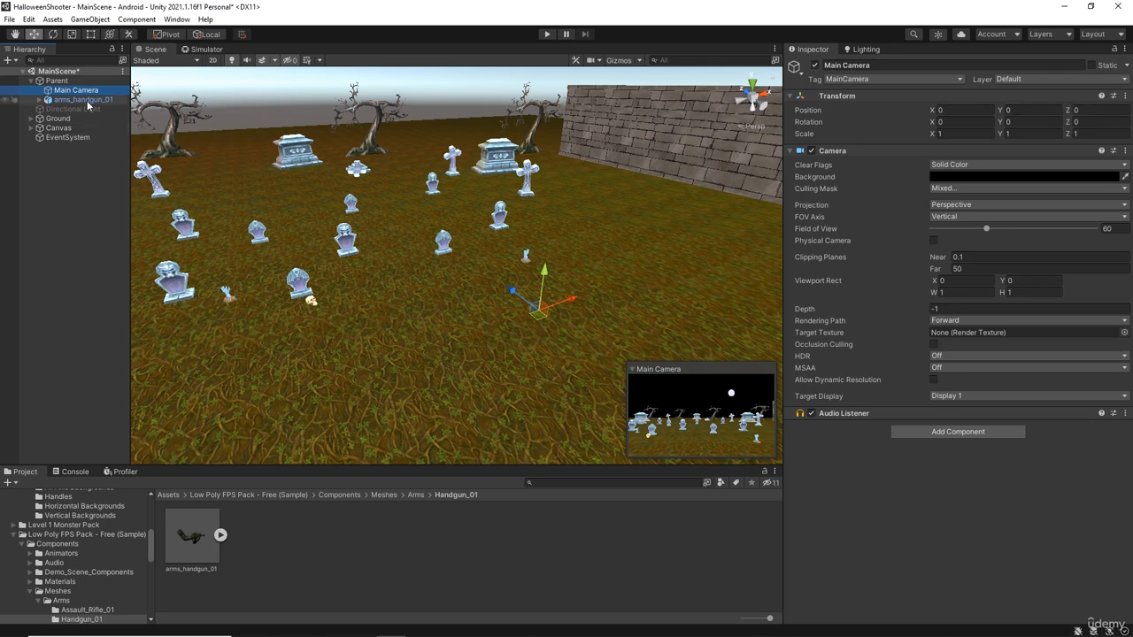
click(1034, 121)
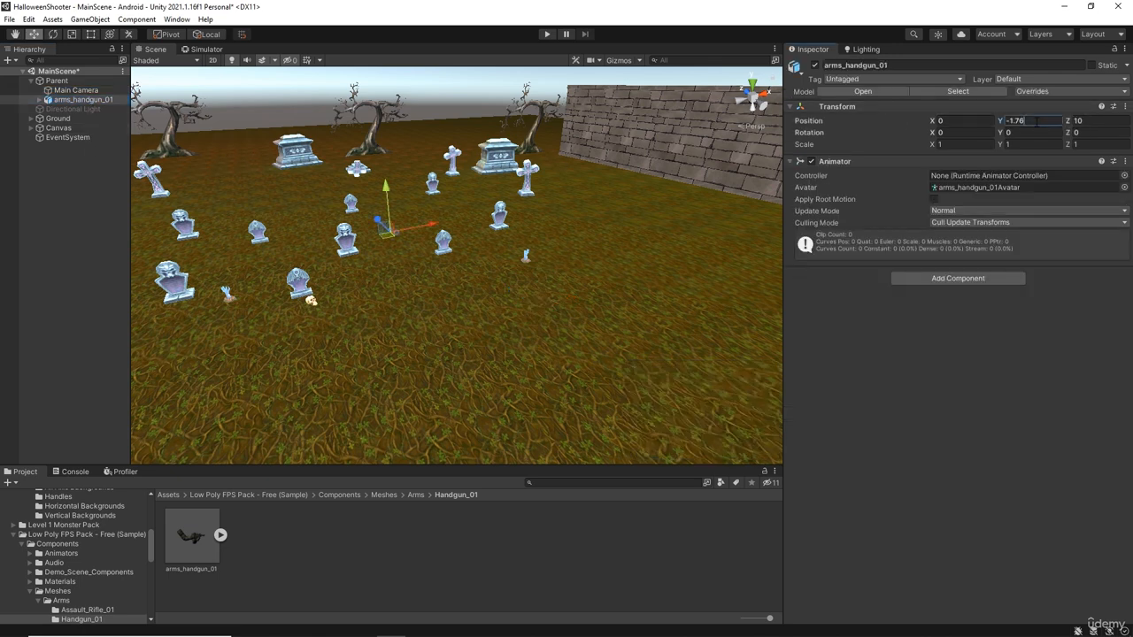
double_click(1036, 121)
text(0)
key(Tab)
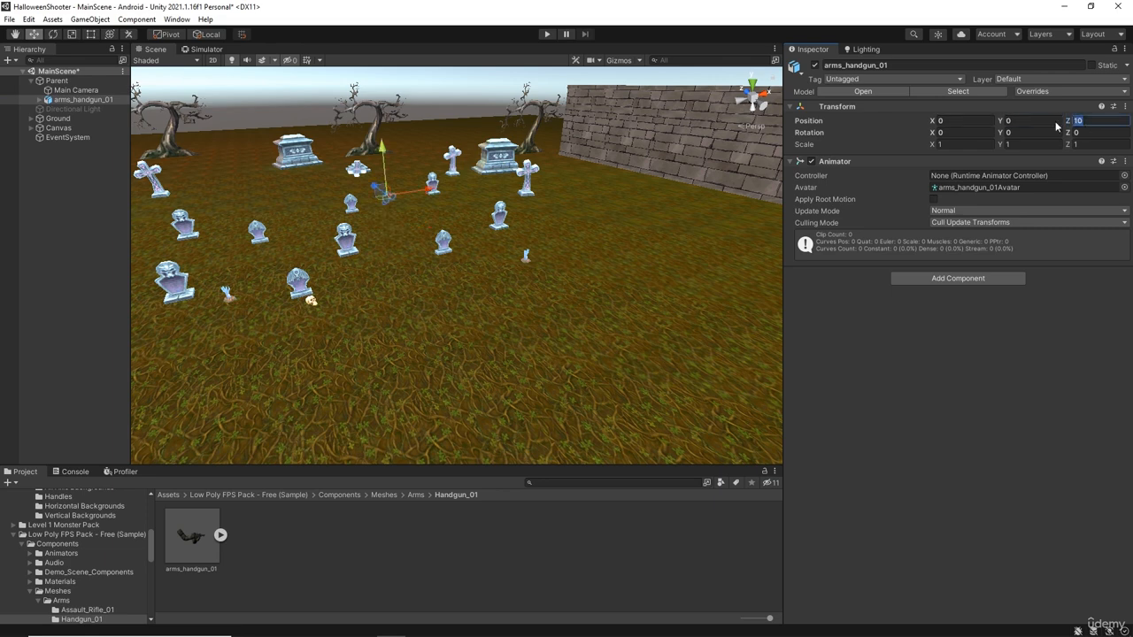
text(0)
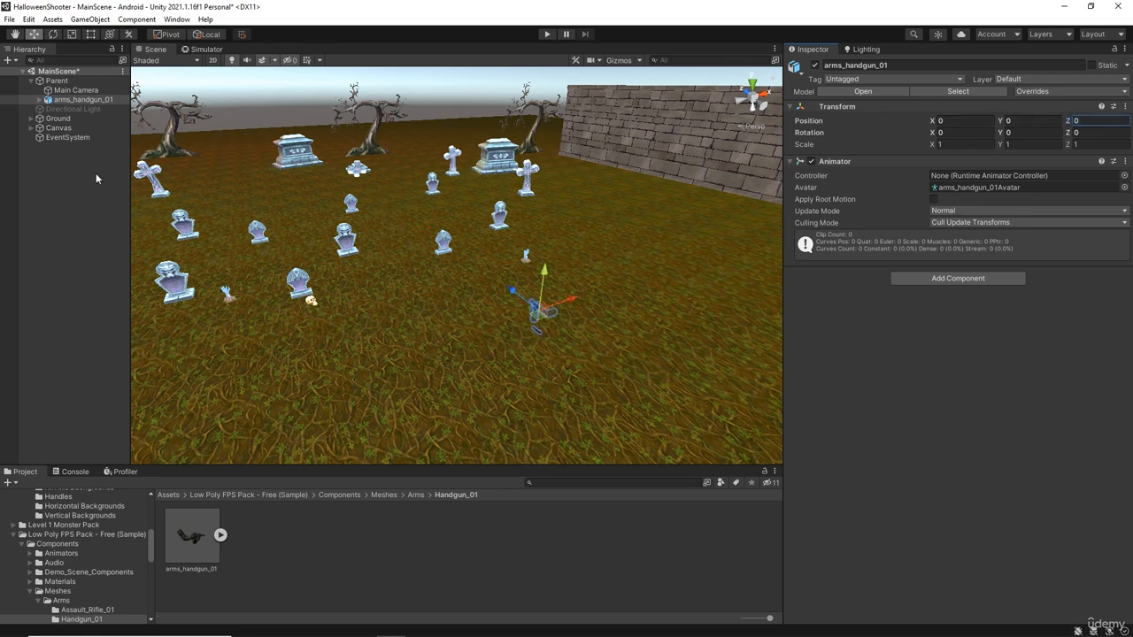
Using the Simulator view, offset arms_handgun_01 to X -0.03, Y -0.06, Z 0.12 and nest it under Main Camera
click(207, 51)
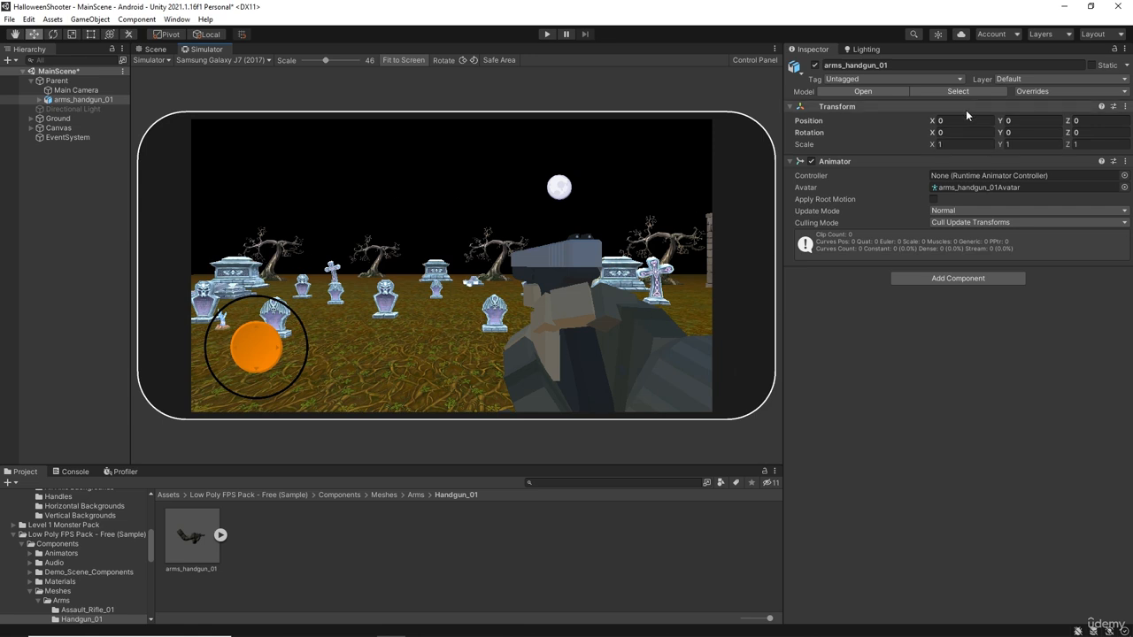
drag(1002, 121, 1001, 122)
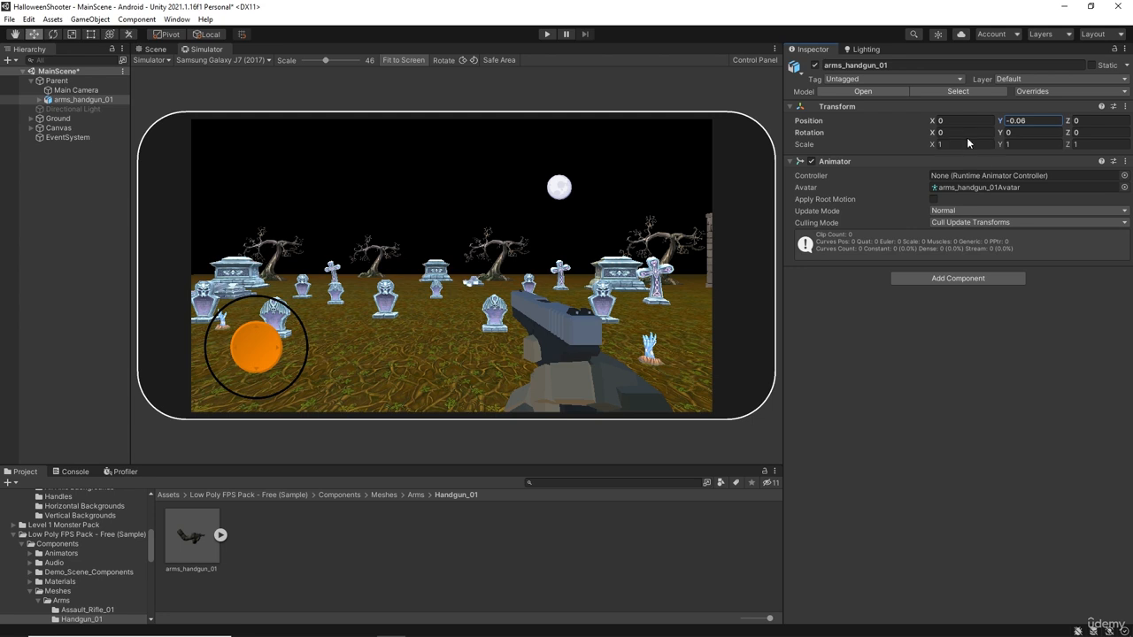
drag(933, 121, 929, 124)
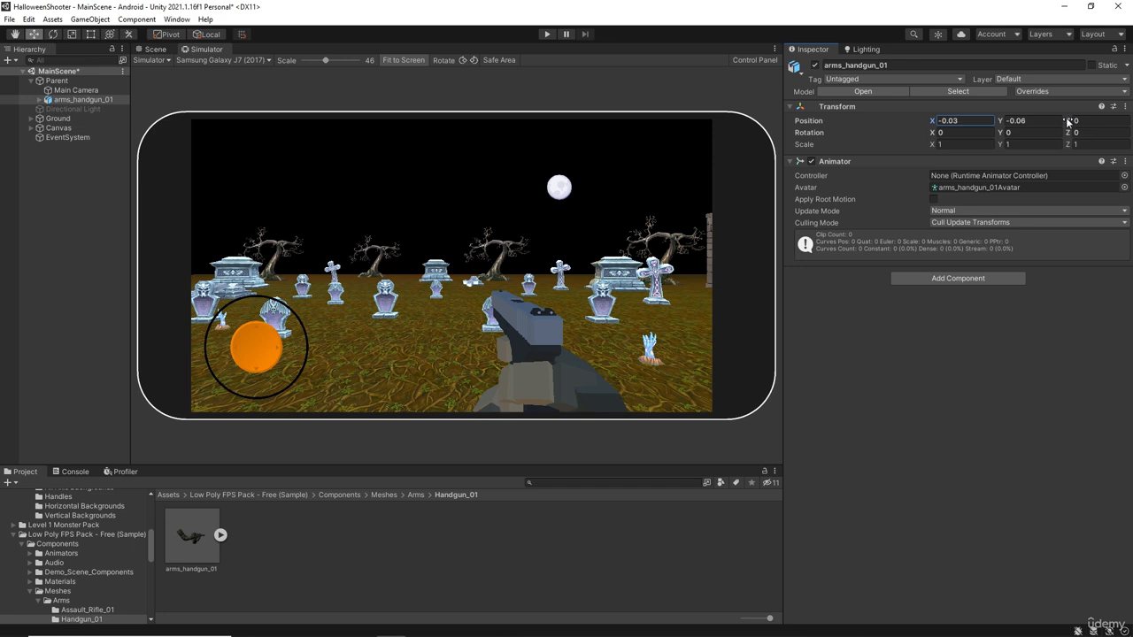
drag(1068, 122, 1074, 123)
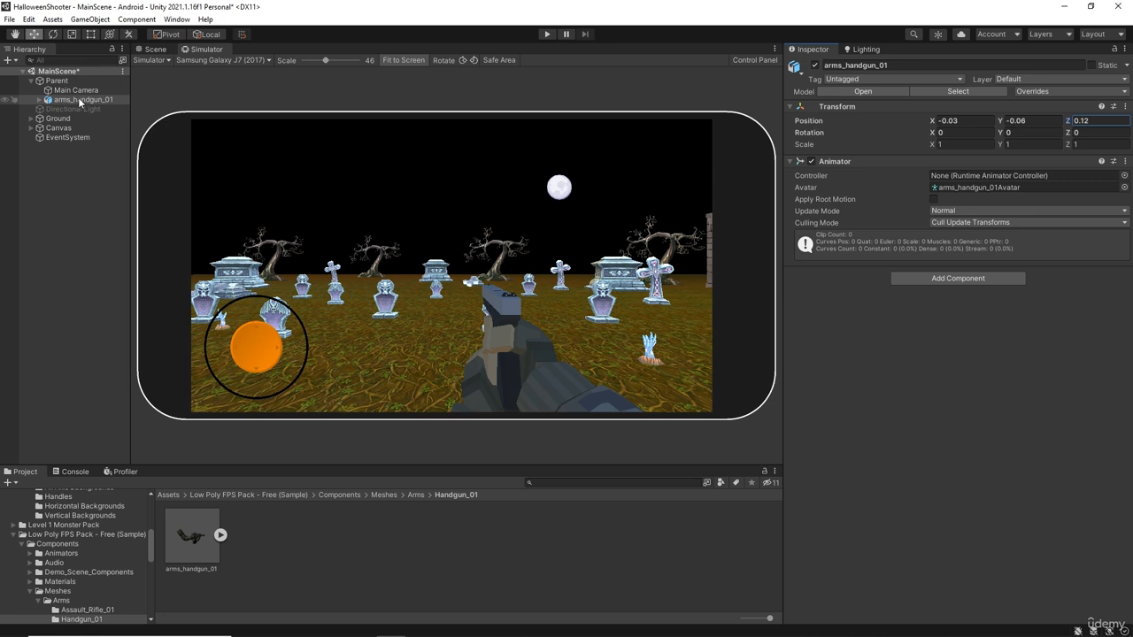
click(75, 102)
drag(74, 104, 74, 95)
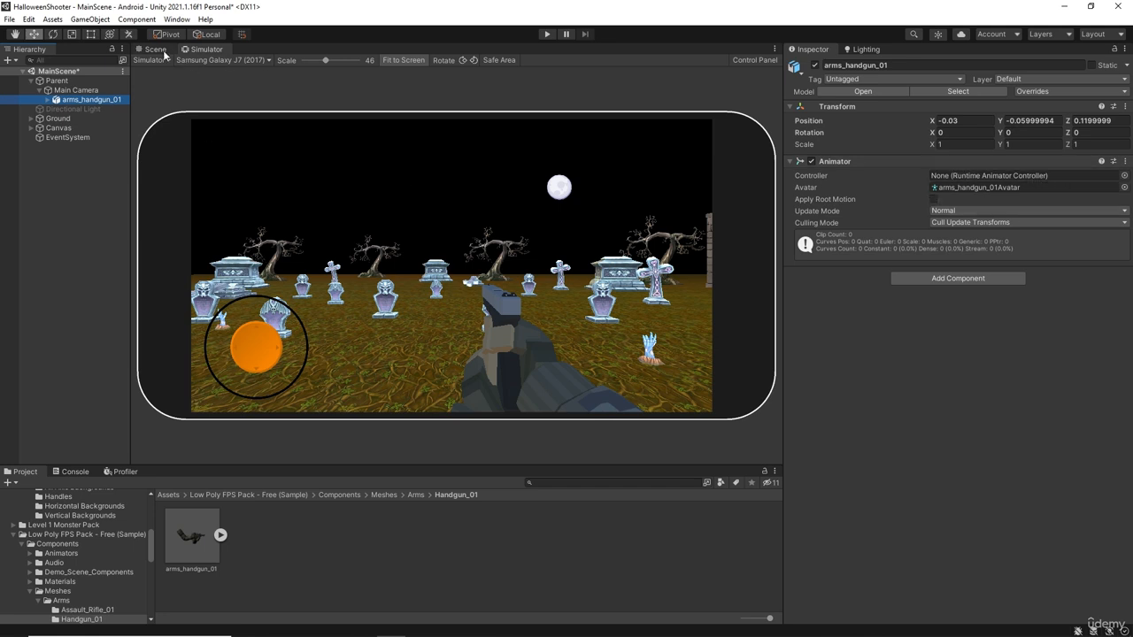
Open the Animator window and check the animation clips contained in the arms_handgun_01 model asset
click(175, 19)
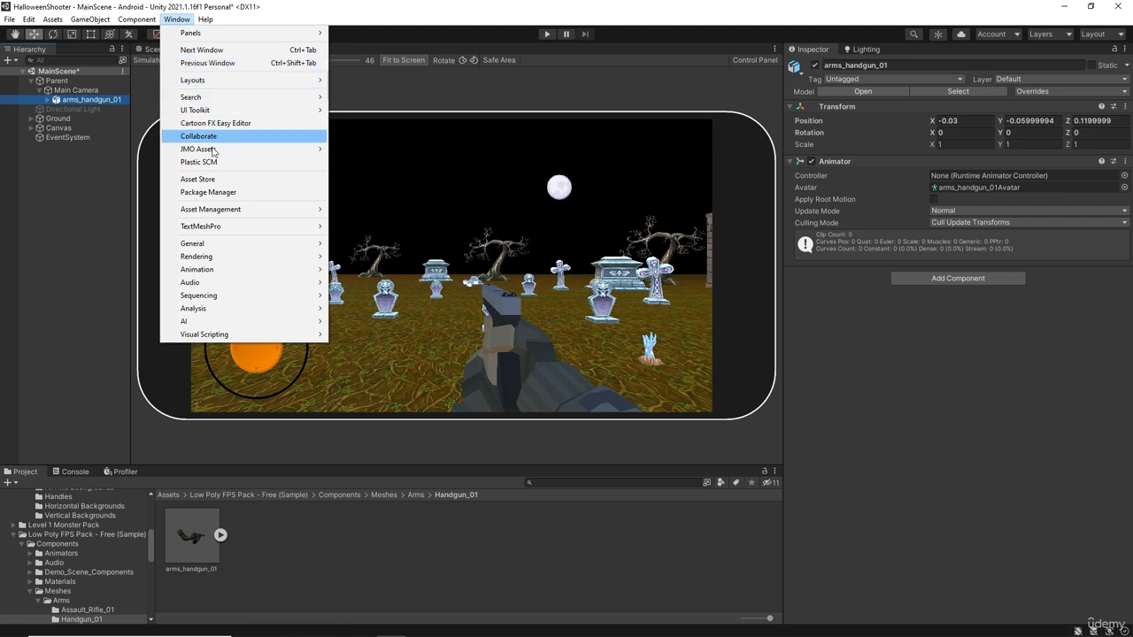
mouse_move(262, 270)
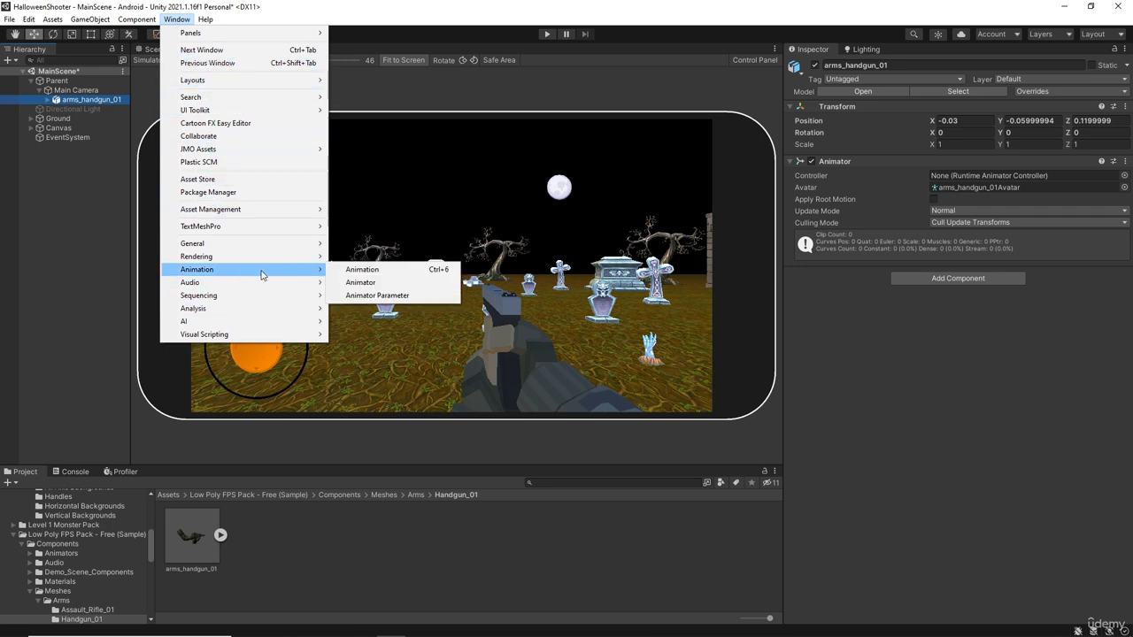
click(384, 283)
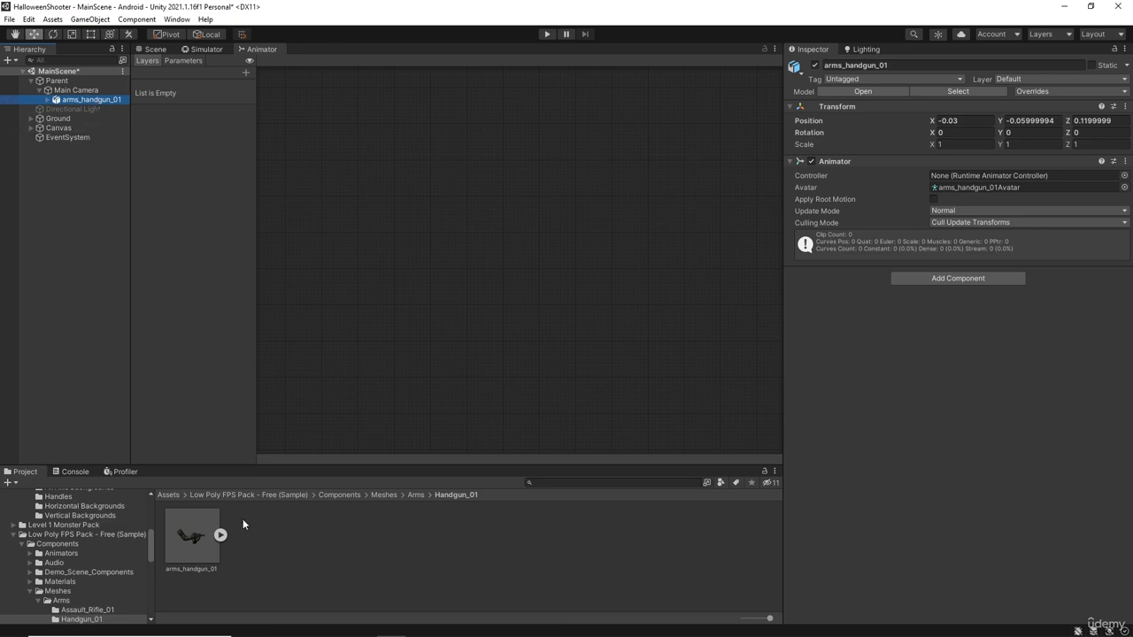
click(220, 534)
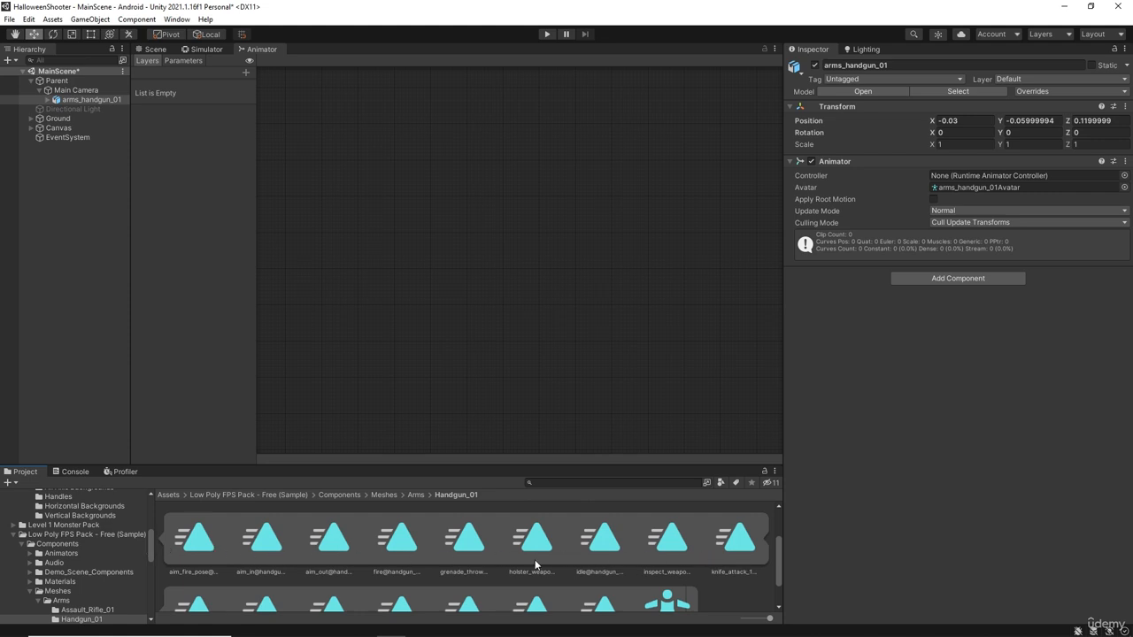
scroll(534, 559, up, 2)
click(221, 534)
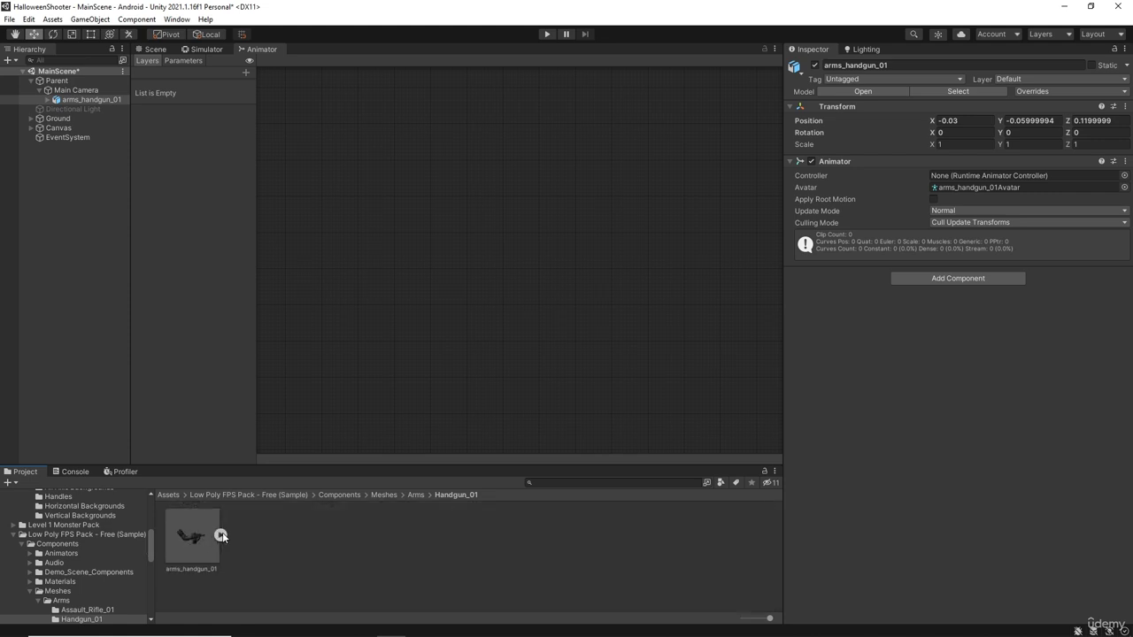
Create an animator controller named Arms in the Handgun_01 folder and assign it to the arms_handgun_01 object's Animator
right_click(288, 541)
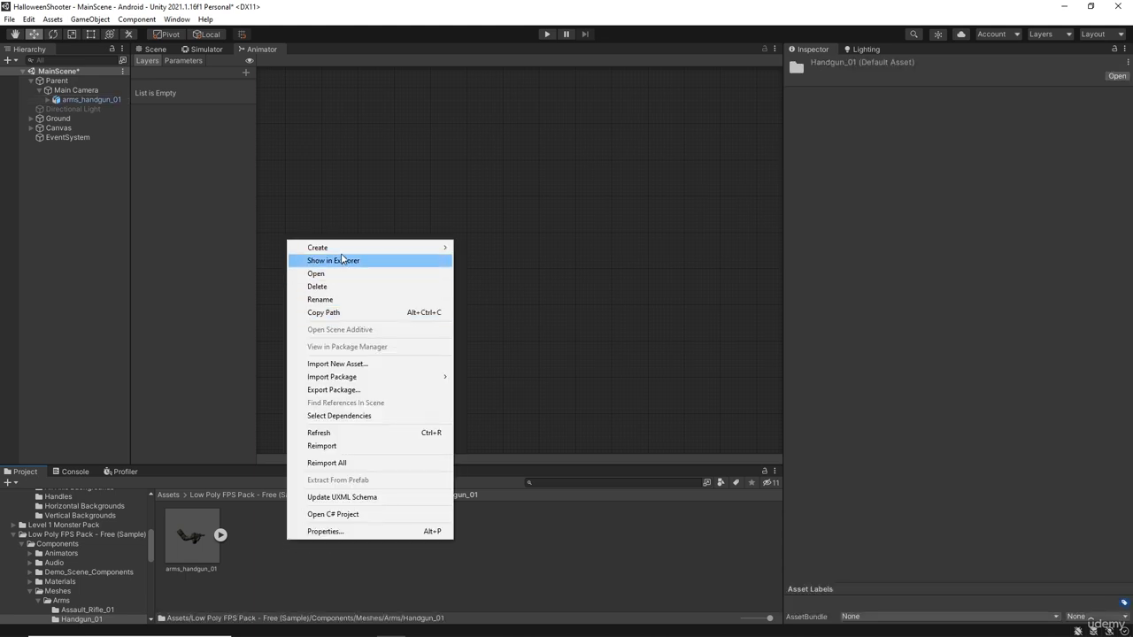
mouse_move(340, 252)
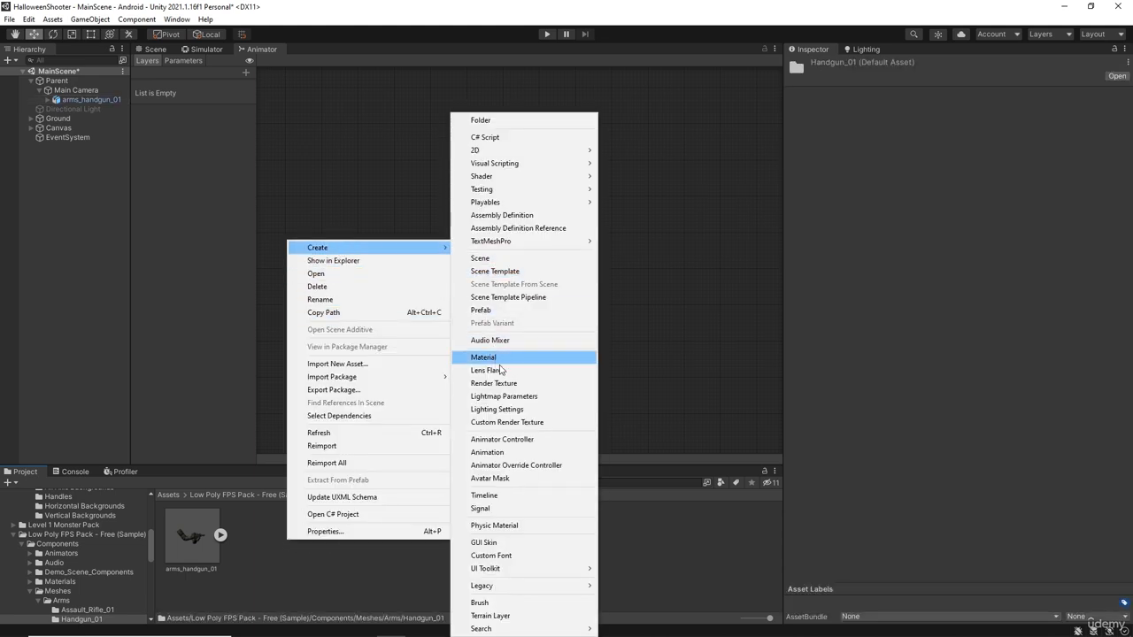
click(536, 442)
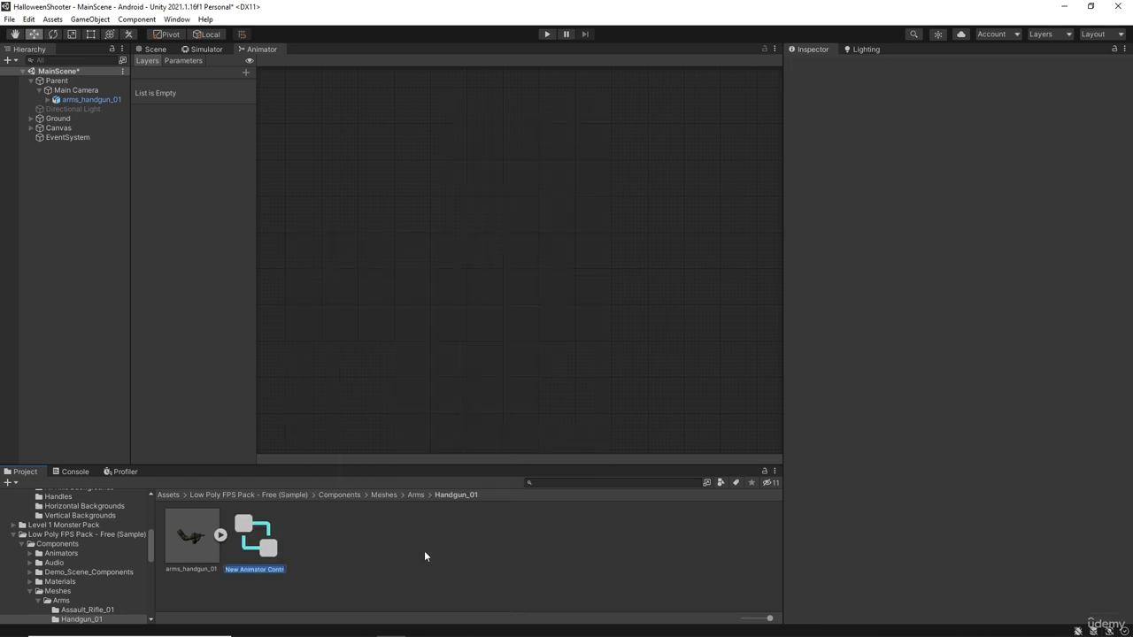
text(Arms)
key(Return)
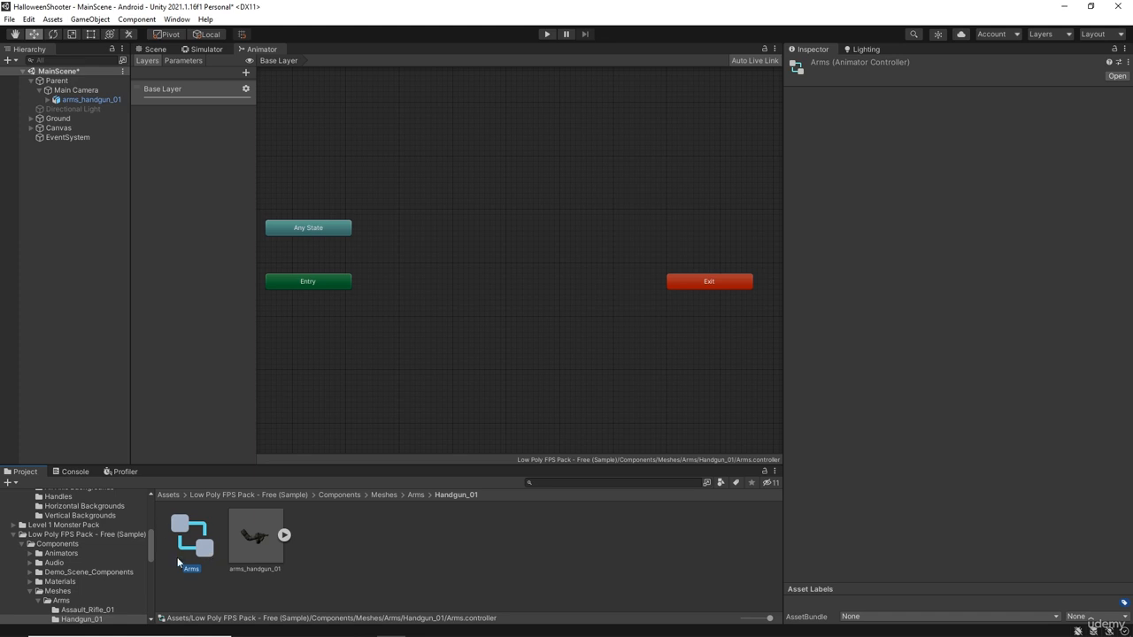
click(85, 100)
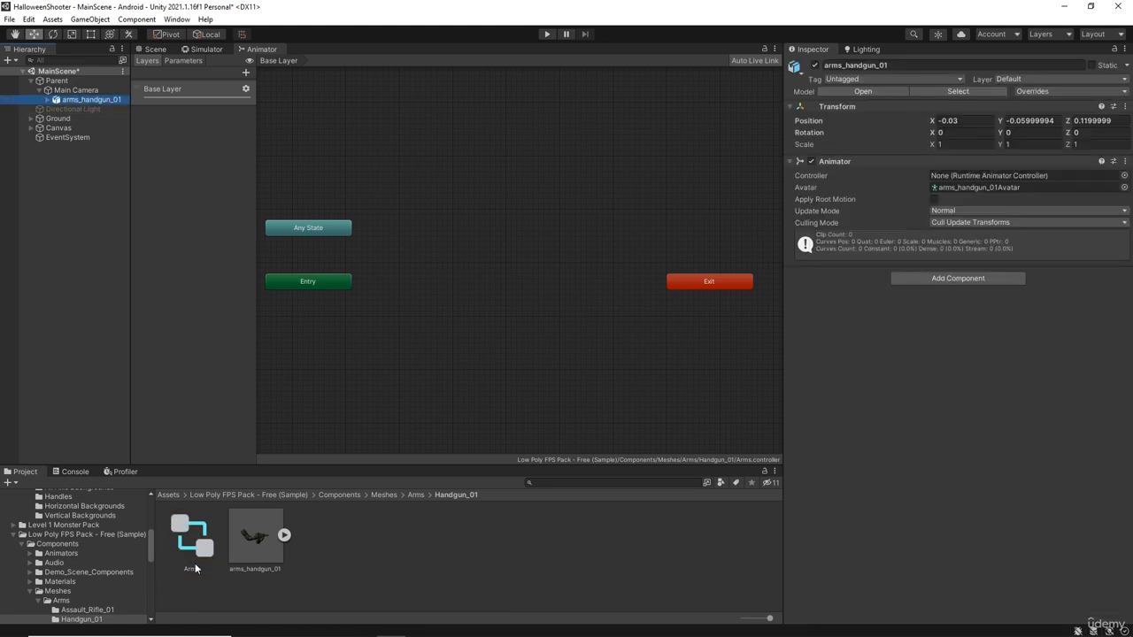
drag(193, 550, 972, 179)
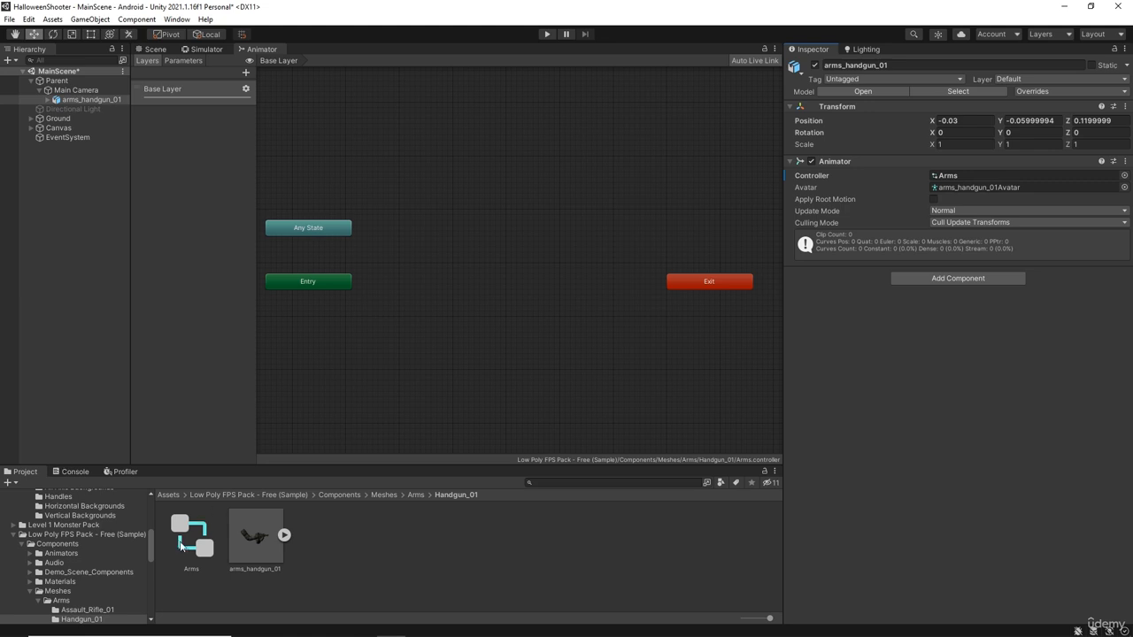
Preview the idle@handgun_01 clip from the arms_handgun_01 model and add it to the Arms controller as the default state
click(285, 536)
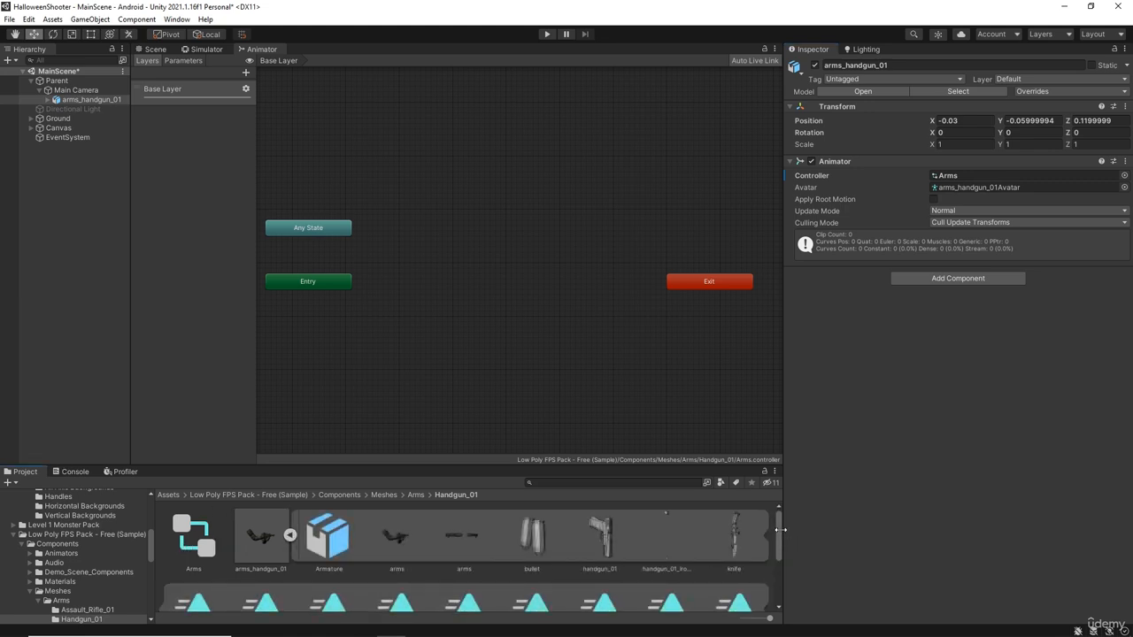
drag(779, 529, 776, 560)
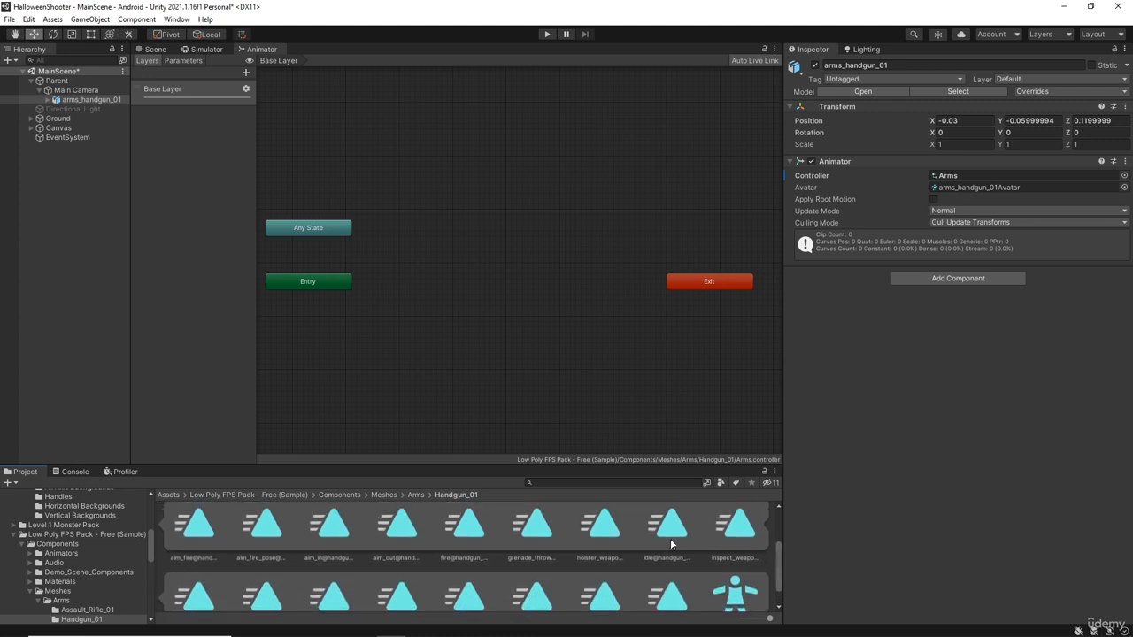
click(674, 530)
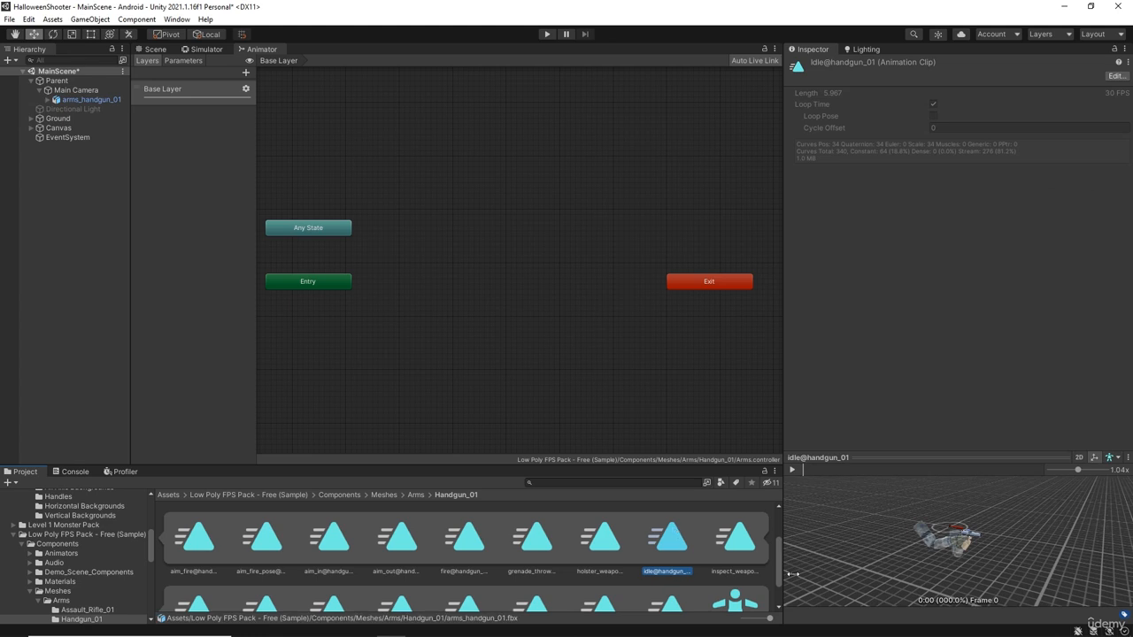
click(792, 470)
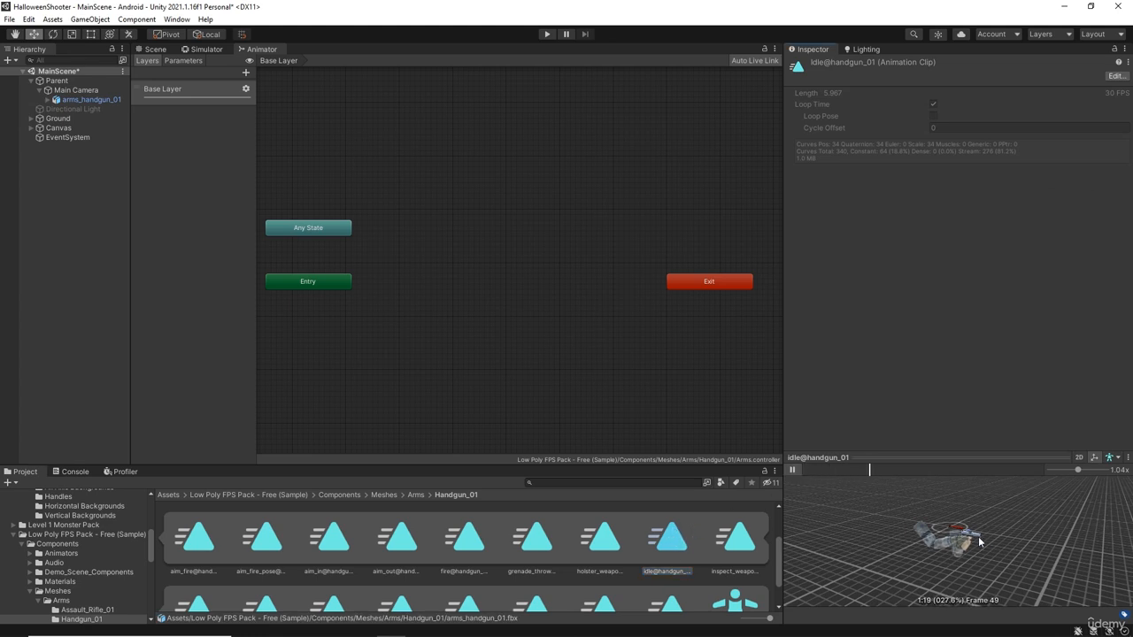
click(792, 470)
drag(676, 548, 418, 271)
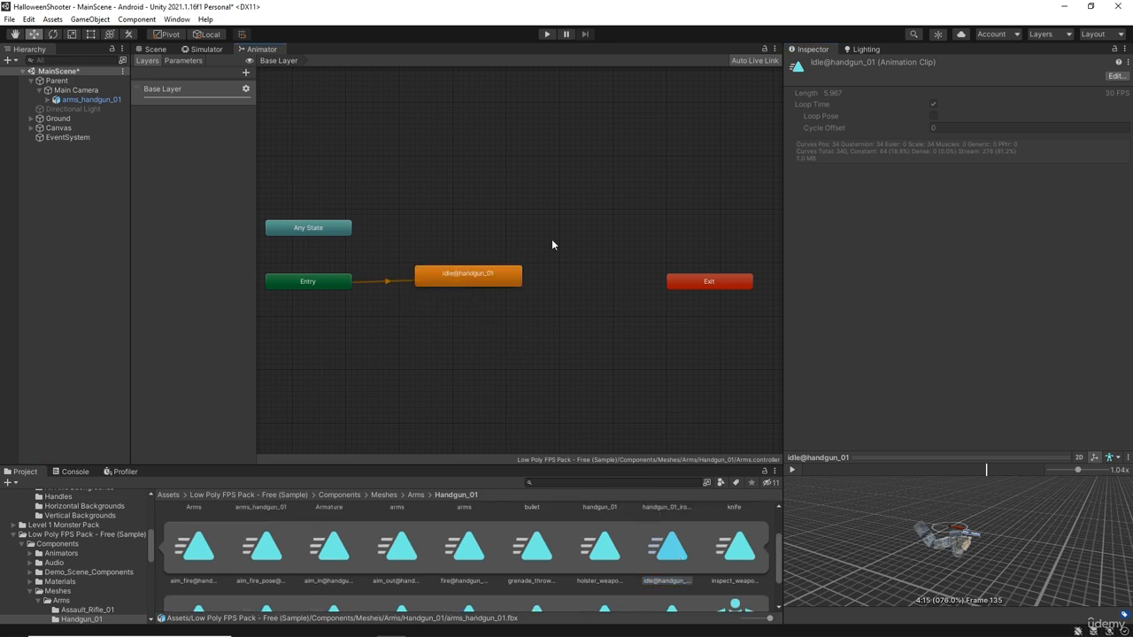
Run the game in the Simulator view to check the arms' idle animation, and stop it
click(194, 50)
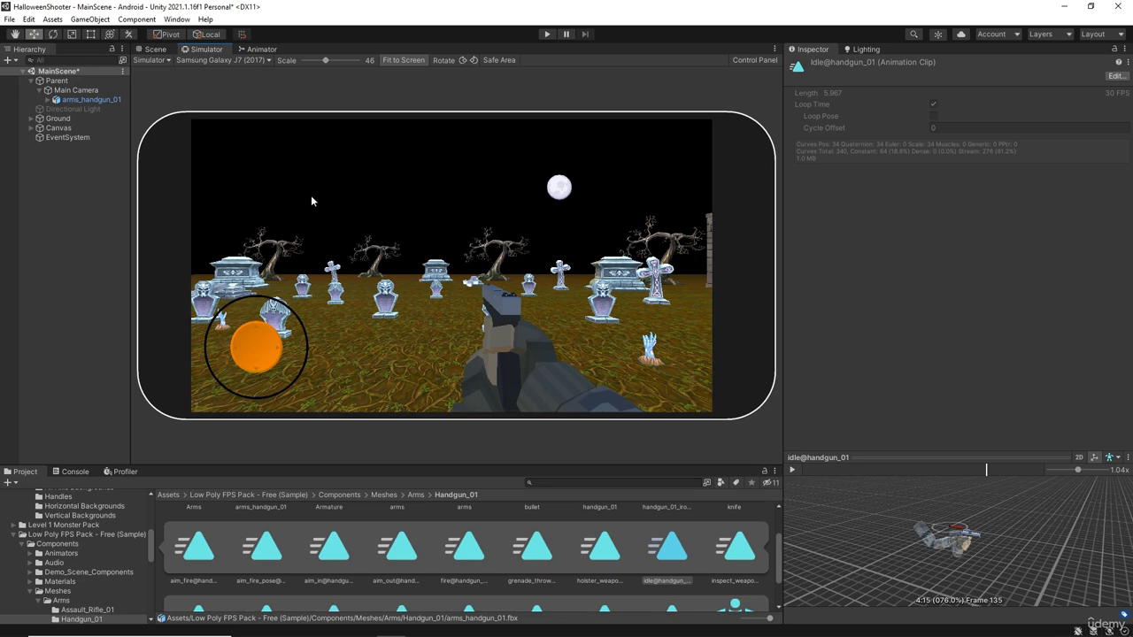
click(546, 34)
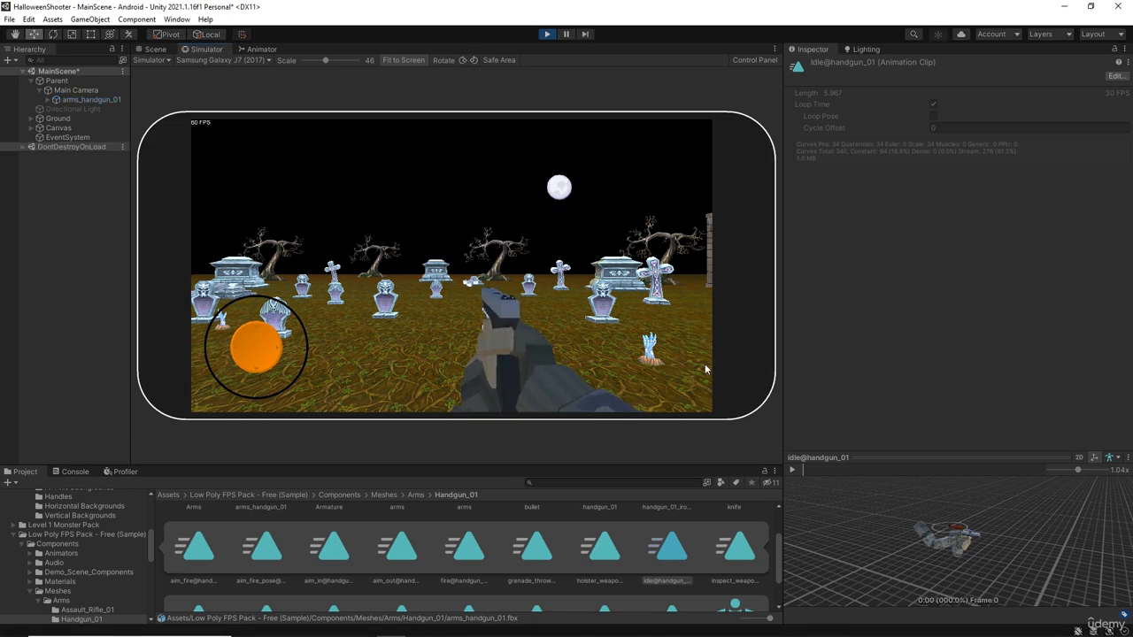
click(547, 34)
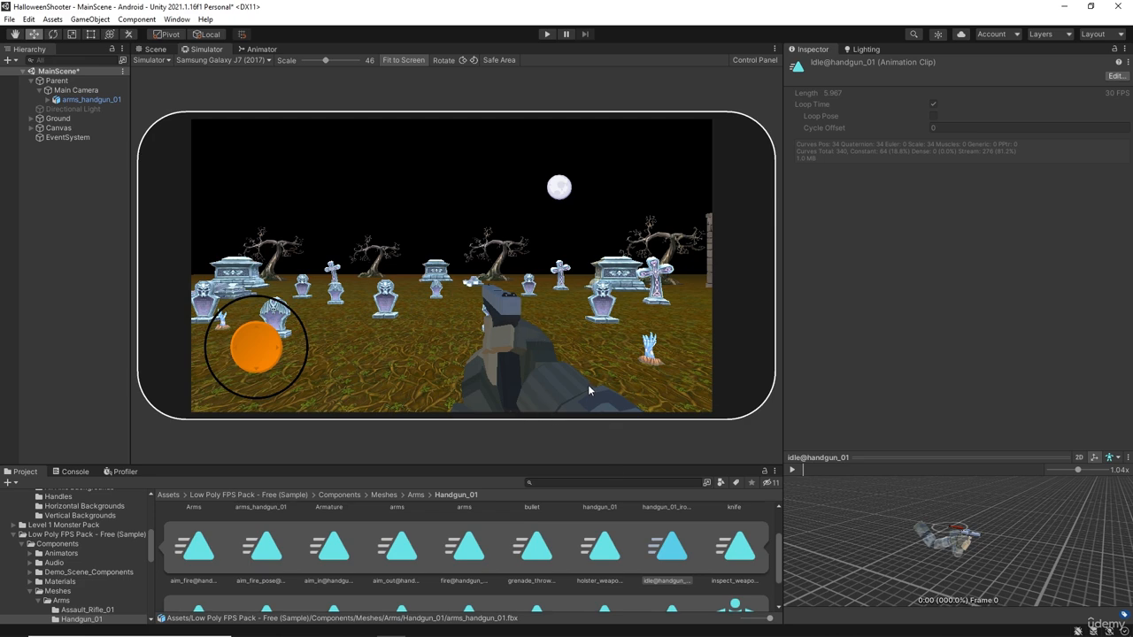
Return to the Animator window and preview the aim_fire and aim_fire_pose handgun clips
click(263, 49)
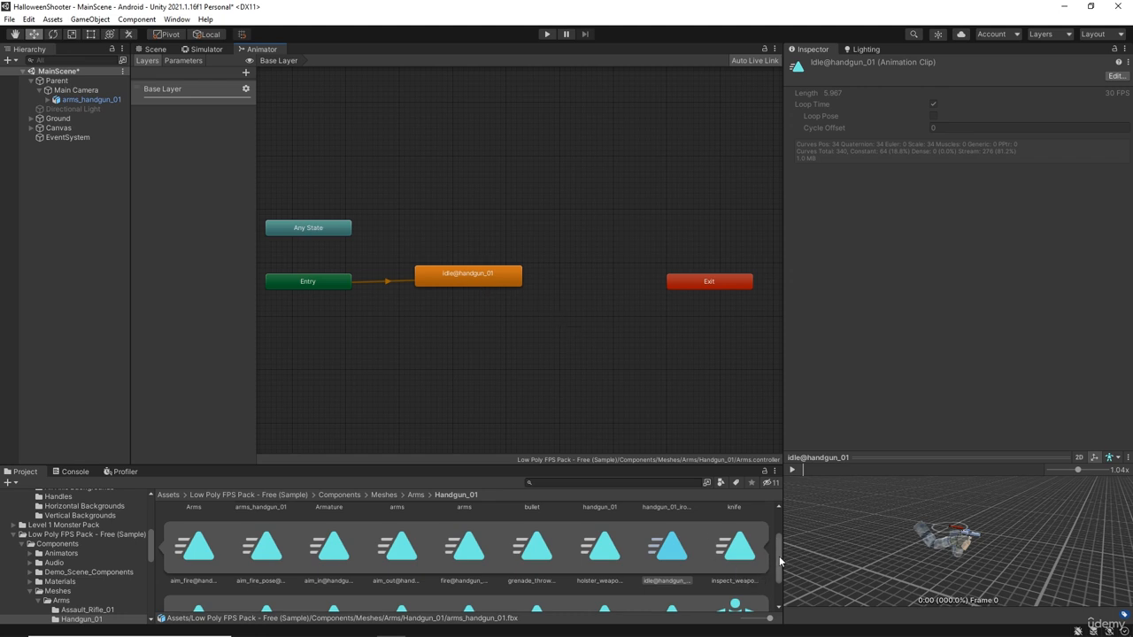
drag(779, 560, 782, 588)
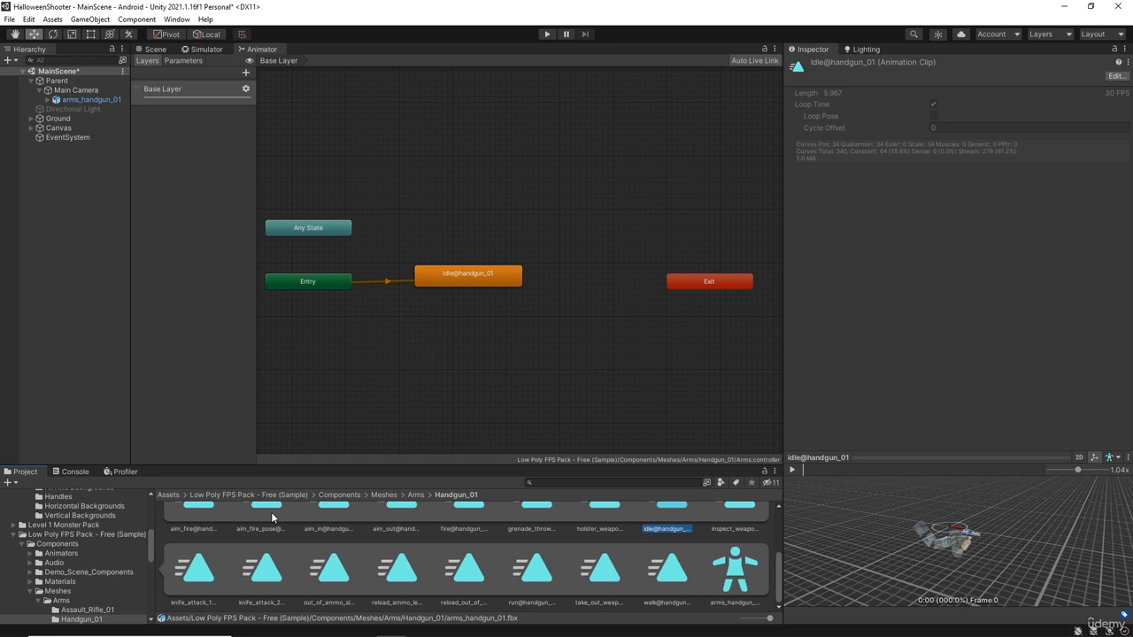
scroll(203, 518, up, 1)
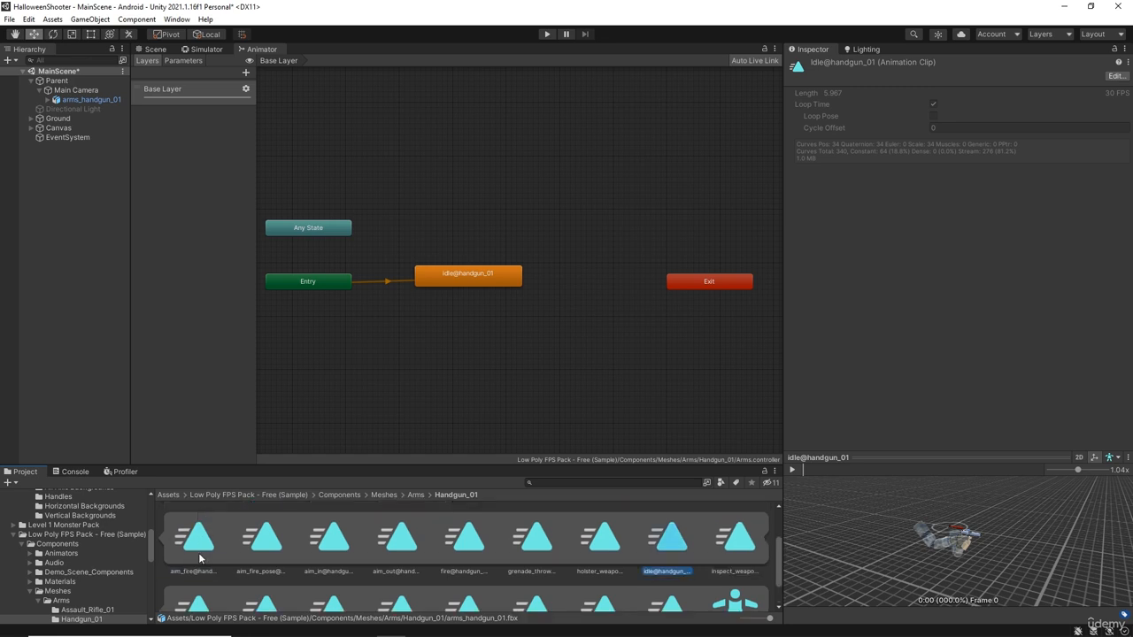
click(200, 550)
click(792, 470)
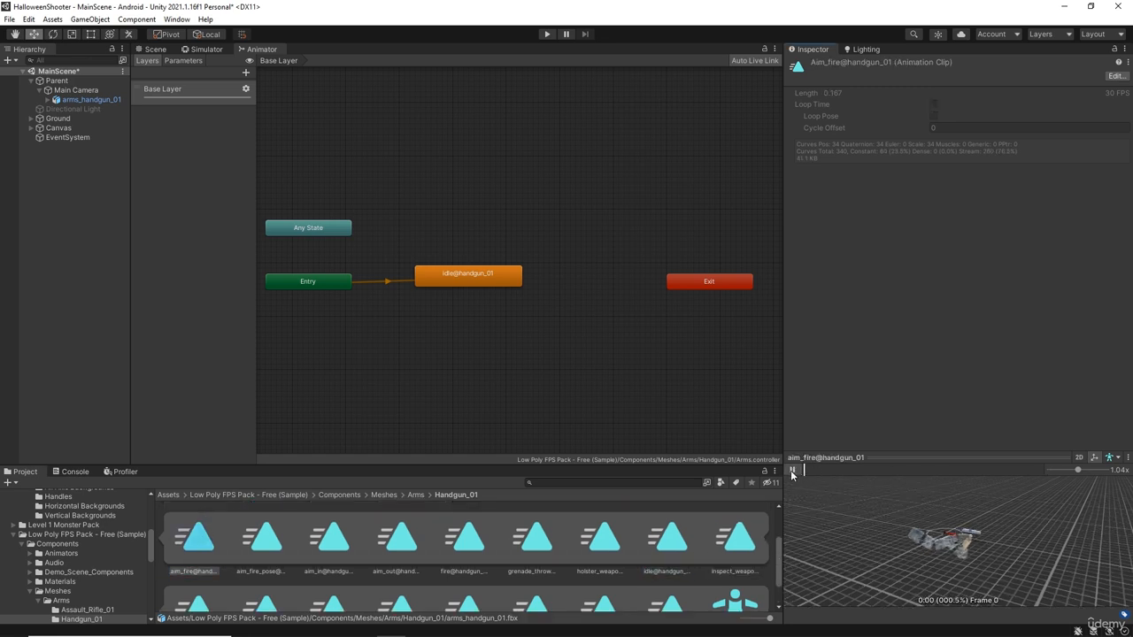
click(792, 470)
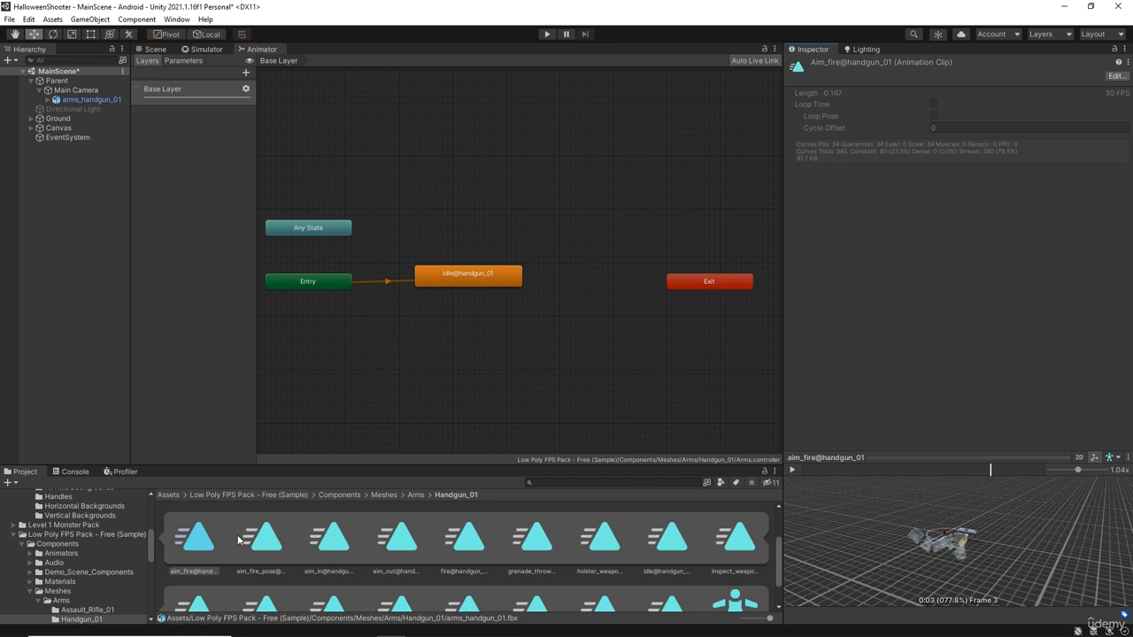
click(261, 541)
click(792, 471)
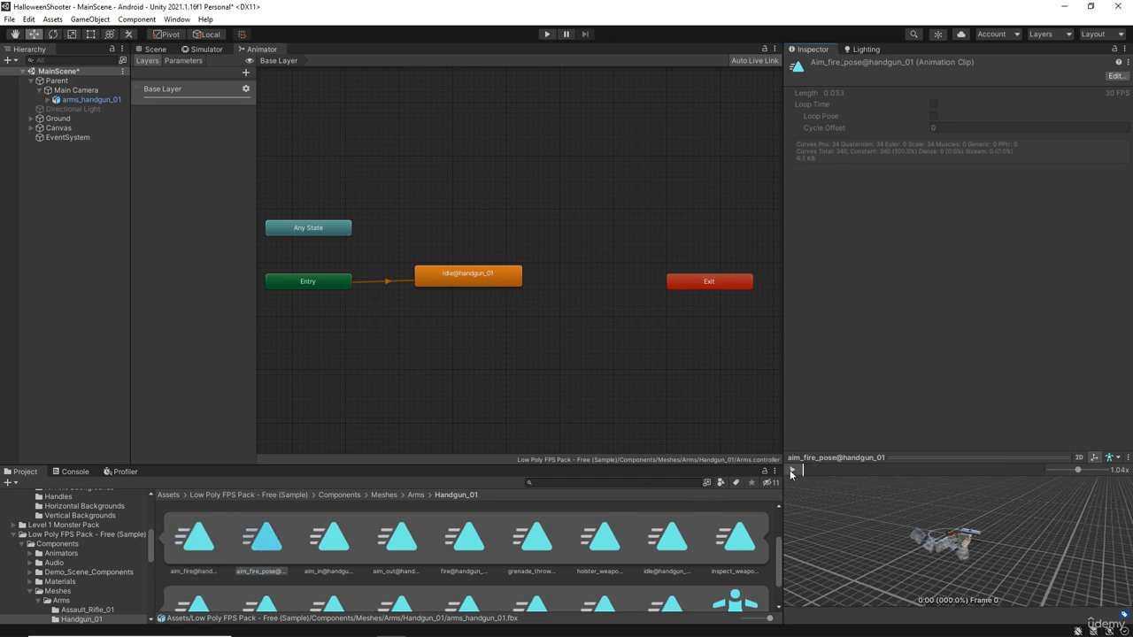
click(792, 470)
Preview the fire@handgun_01 clip and add it as a state below the idle state in the Arms controller
click(471, 542)
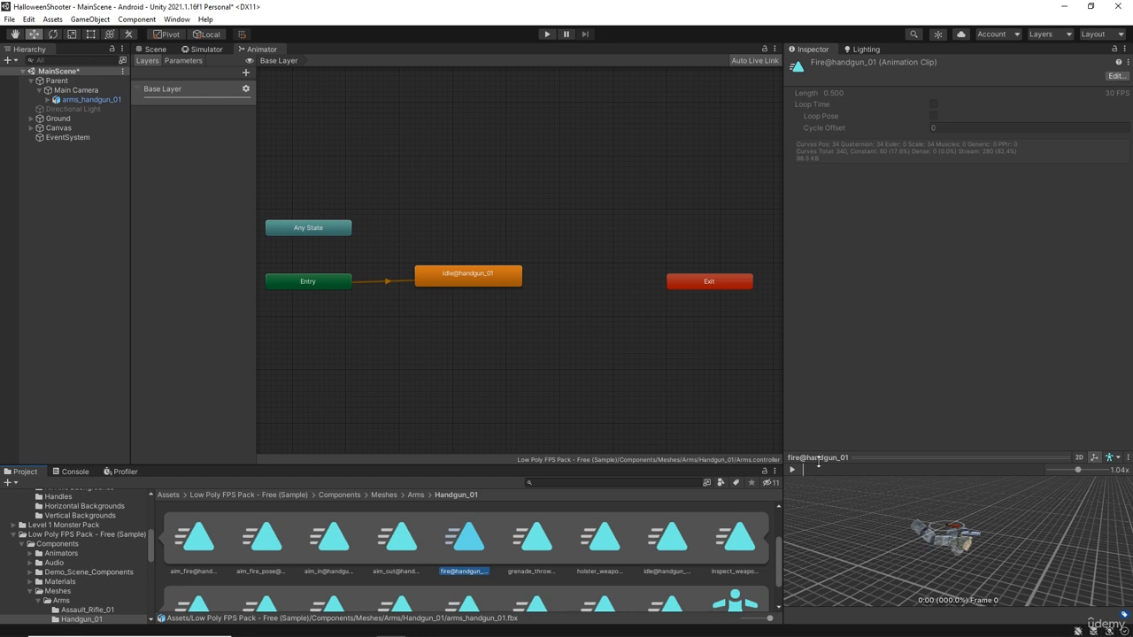
click(792, 471)
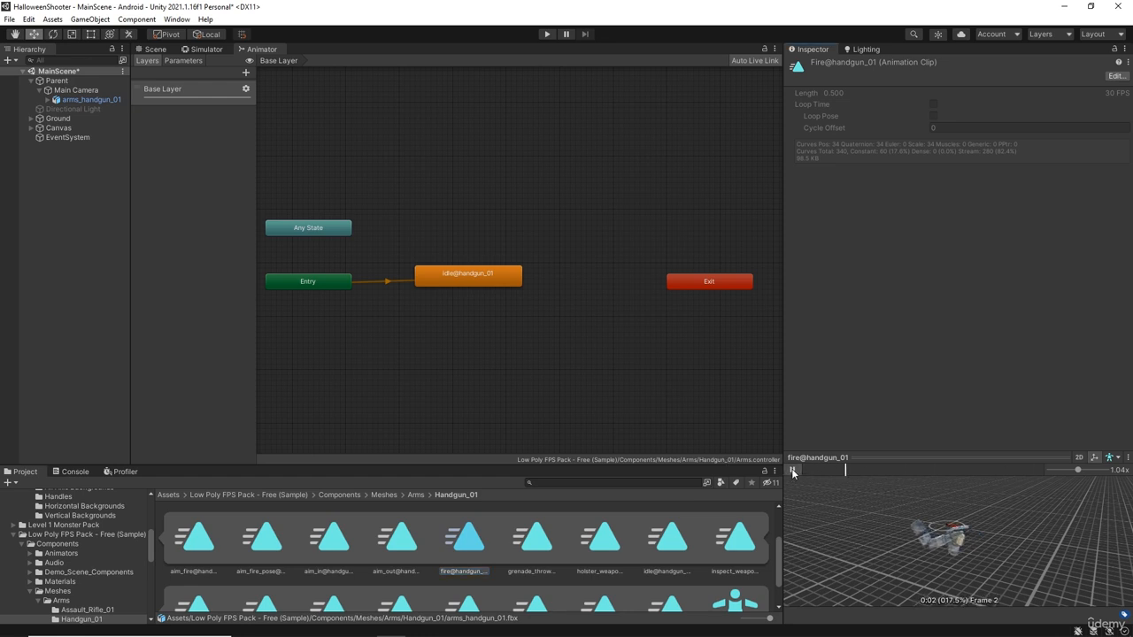
click(792, 471)
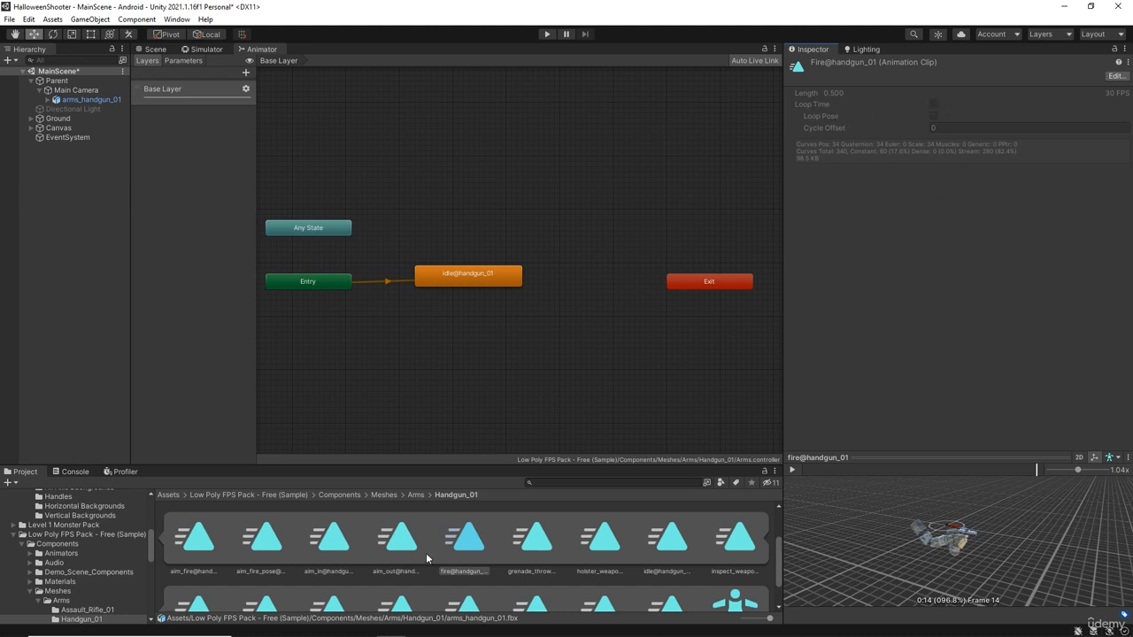
drag(469, 551, 419, 331)
click(454, 344)
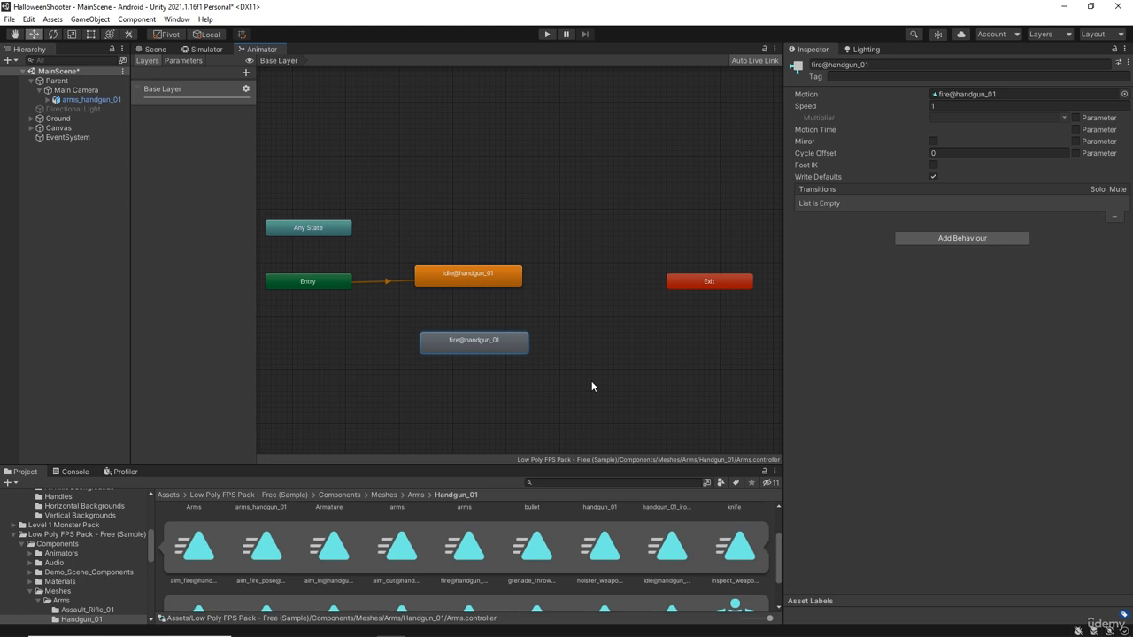
Create a transition from idle@handgun_01 to fire@handgun_01 and another from fire@handgun_01 back to idle@handgun_01
right_click(473, 280)
click(545, 286)
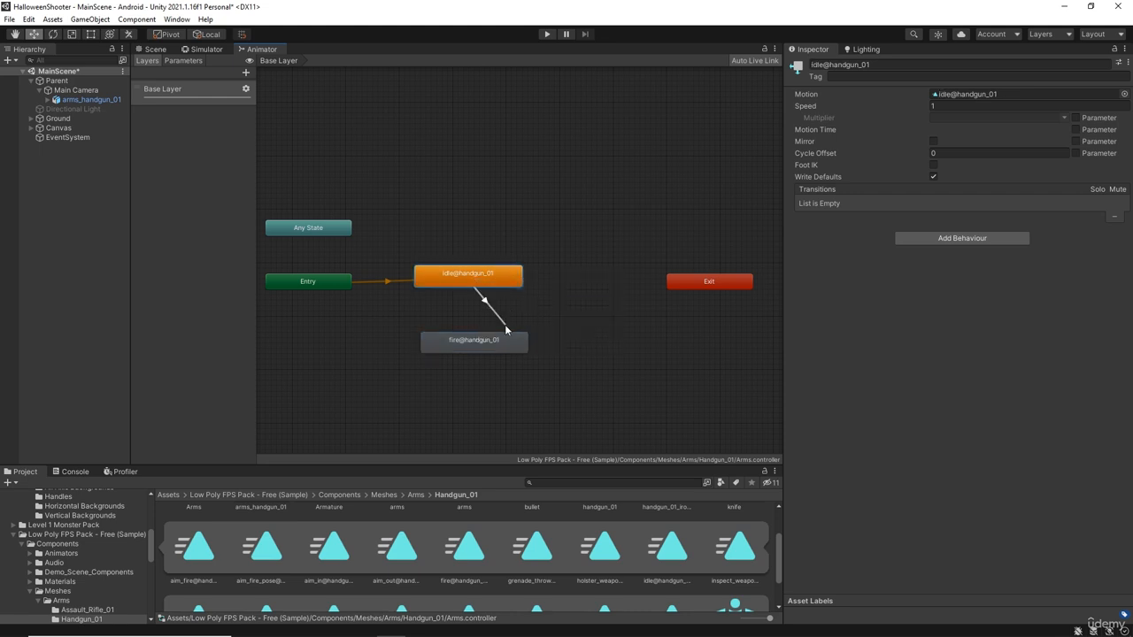
click(468, 346)
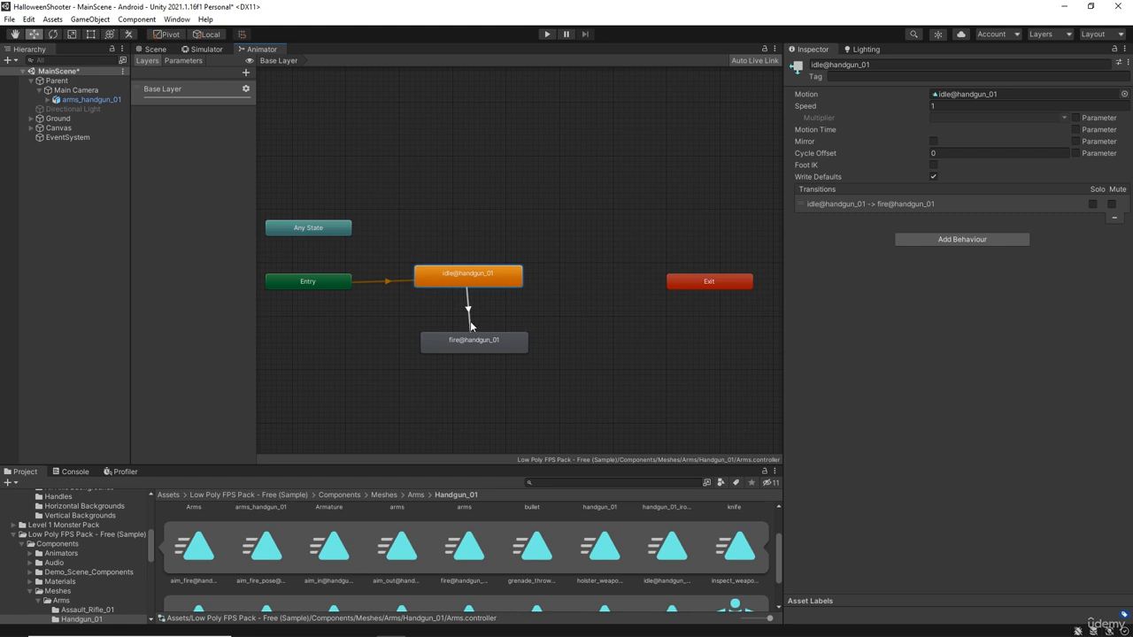
click(469, 323)
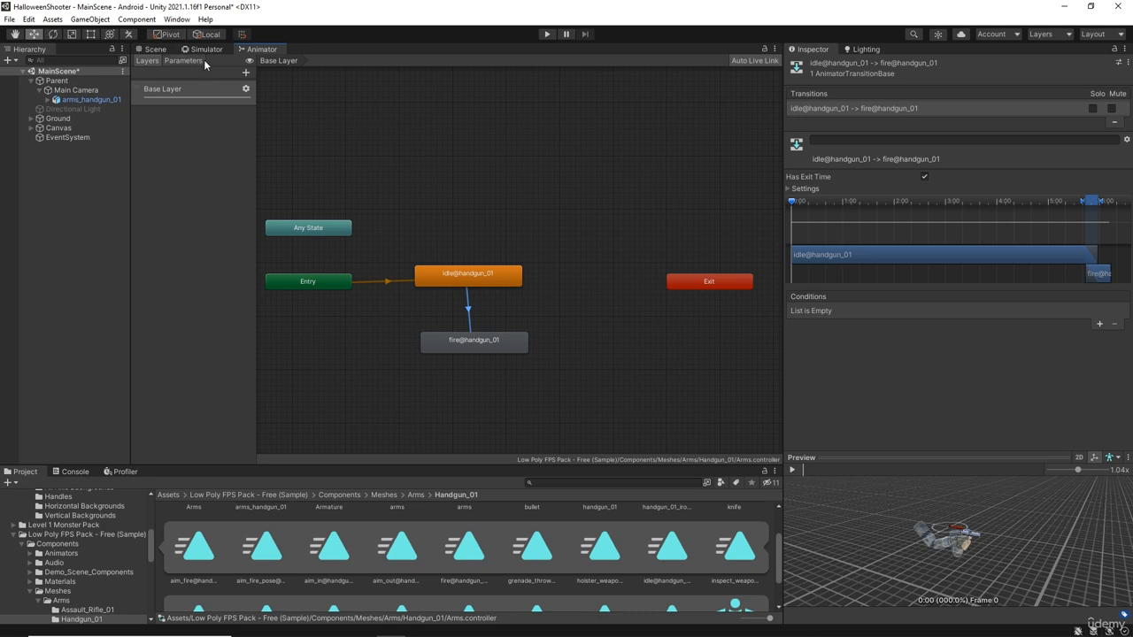
right_click(486, 342)
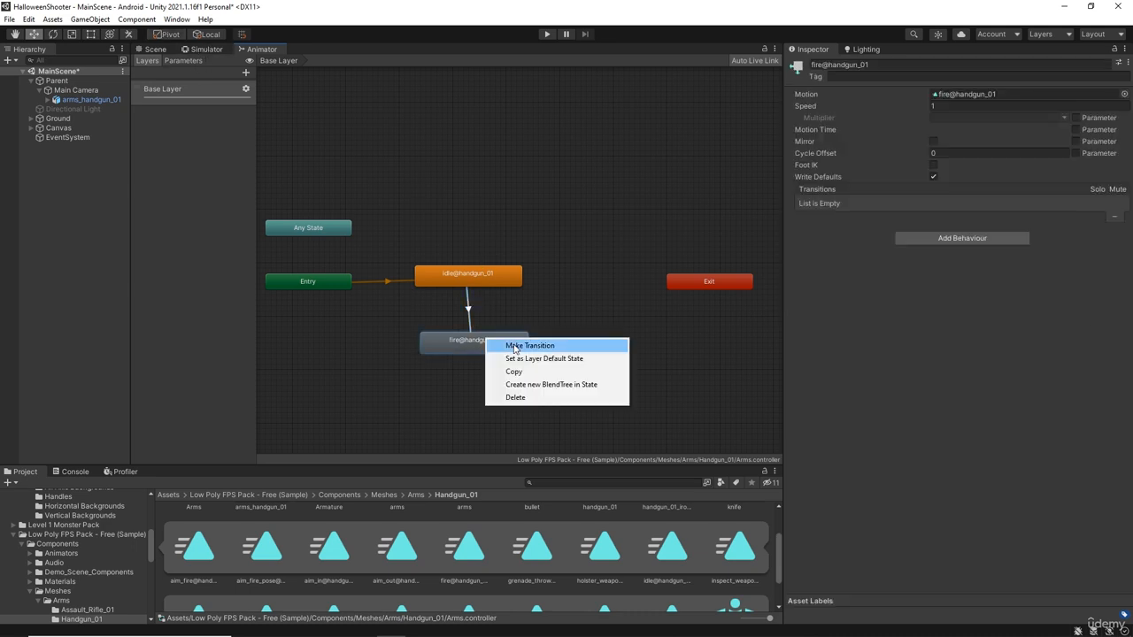
click(529, 345)
click(478, 283)
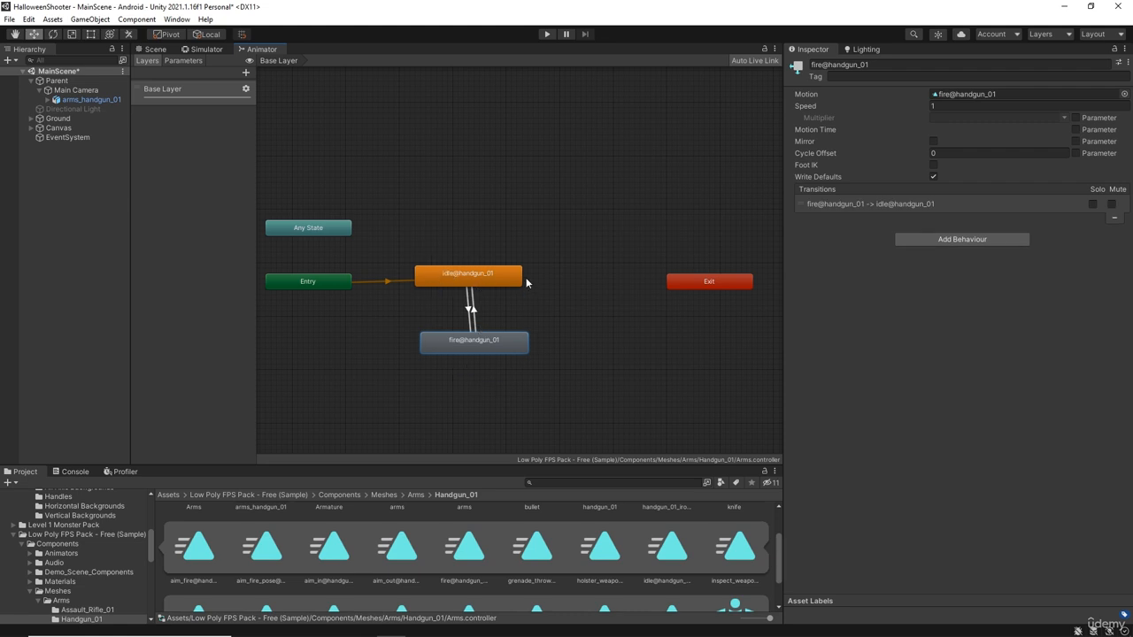
Play the game in the Simulator view to see how the unconditioned idle and fire transitions behave, and stop it
click(203, 50)
click(546, 33)
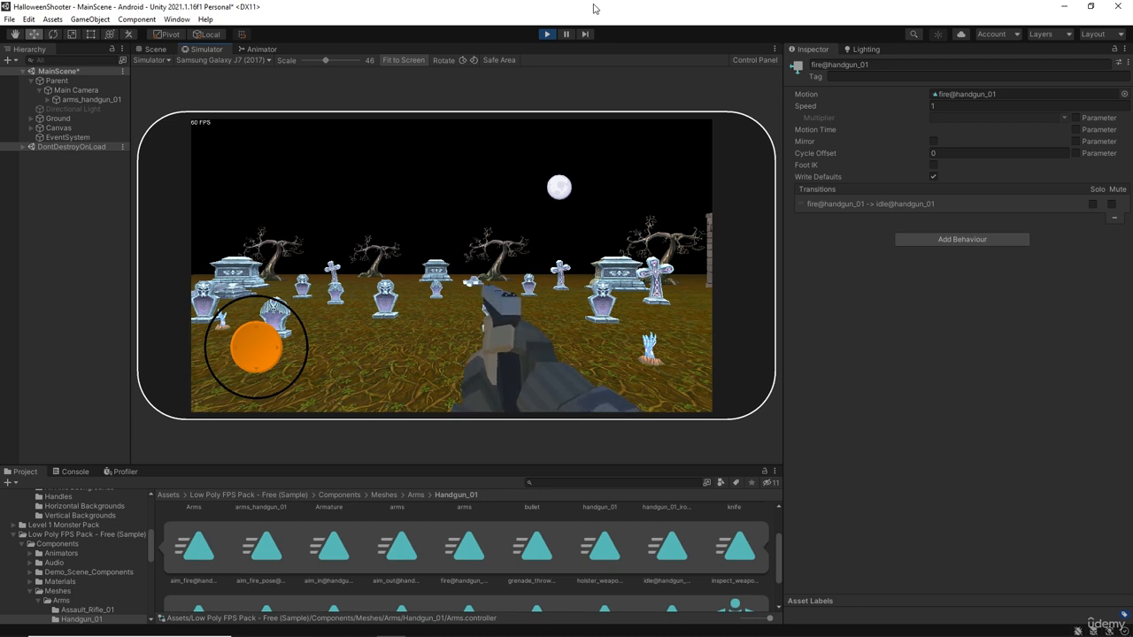
click(548, 35)
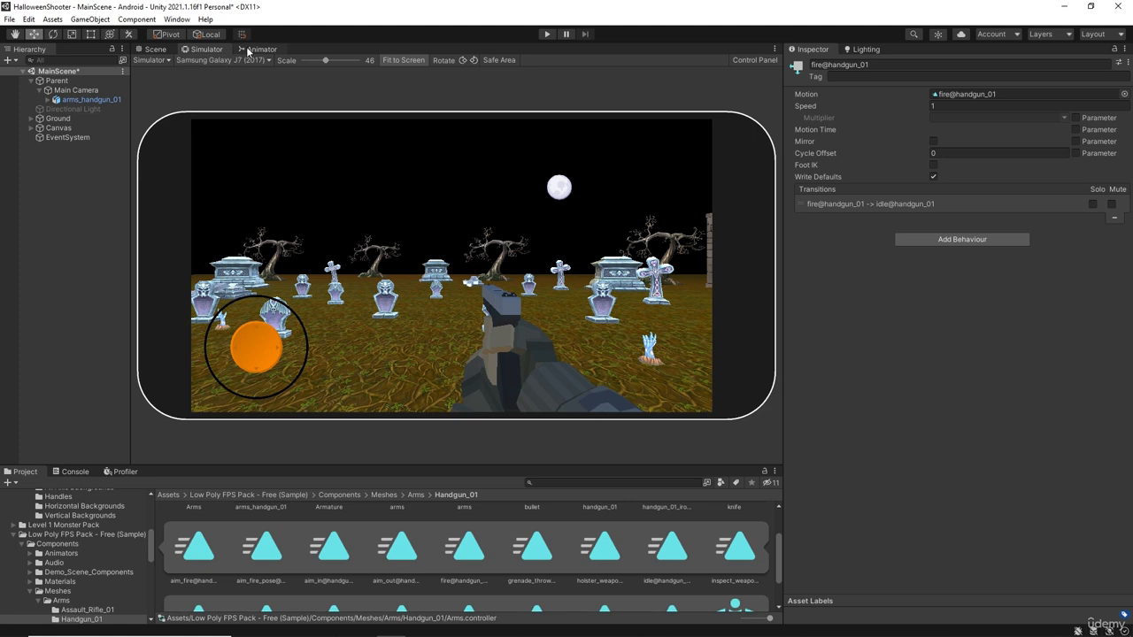
Add a Trigger parameter named Fire to the Arms animator controller
click(261, 48)
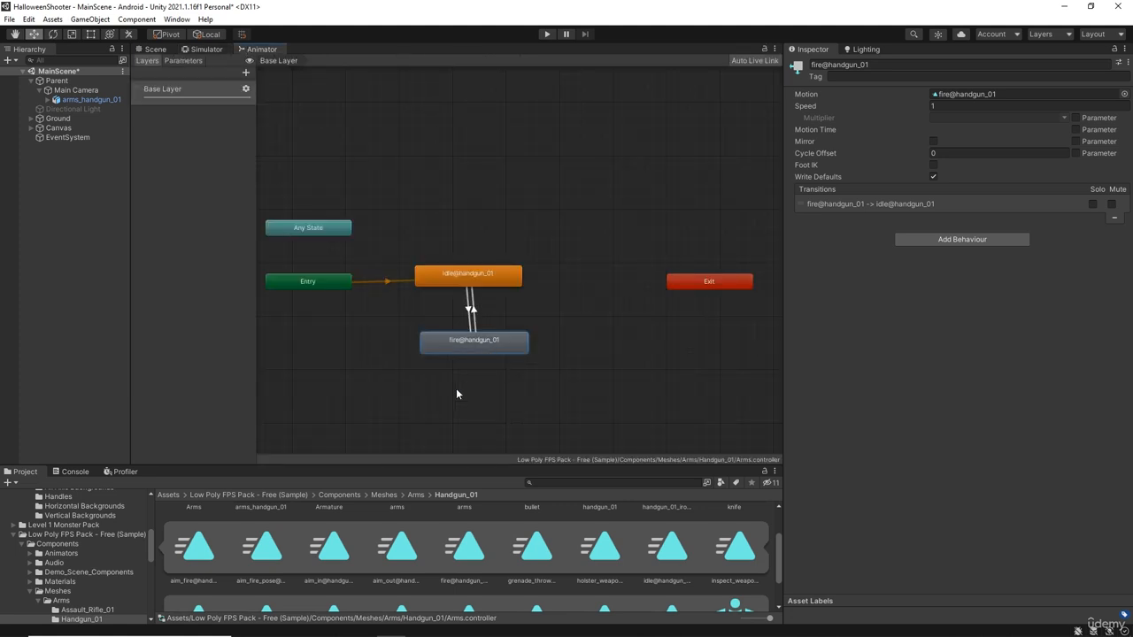
click(192, 59)
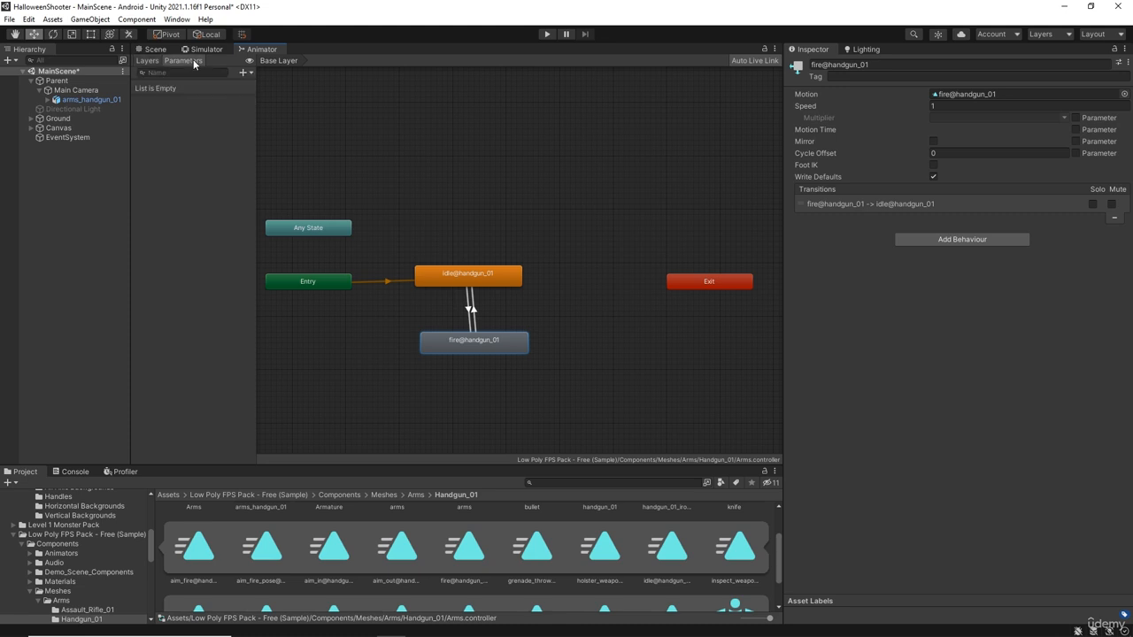
click(251, 73)
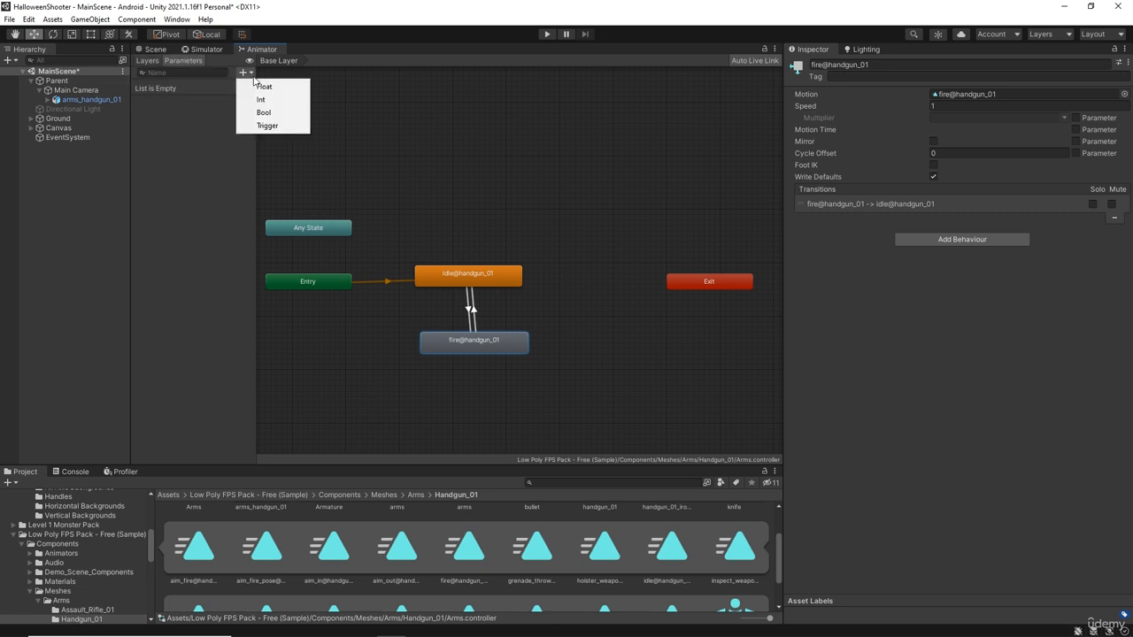
click(276, 128)
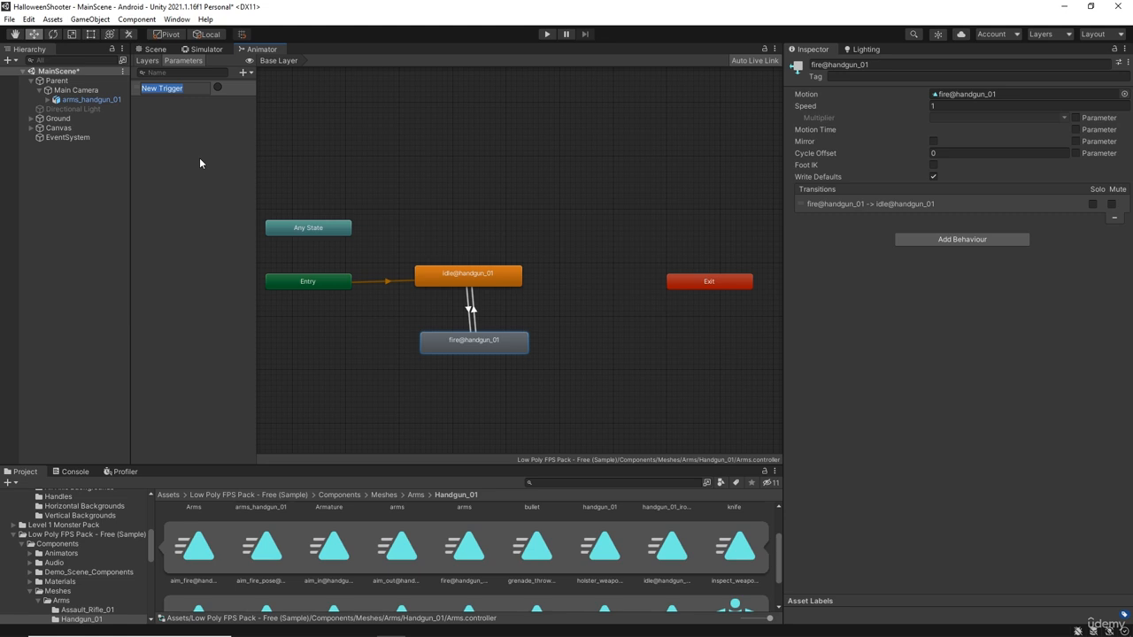
text(Fire)
key(Return)
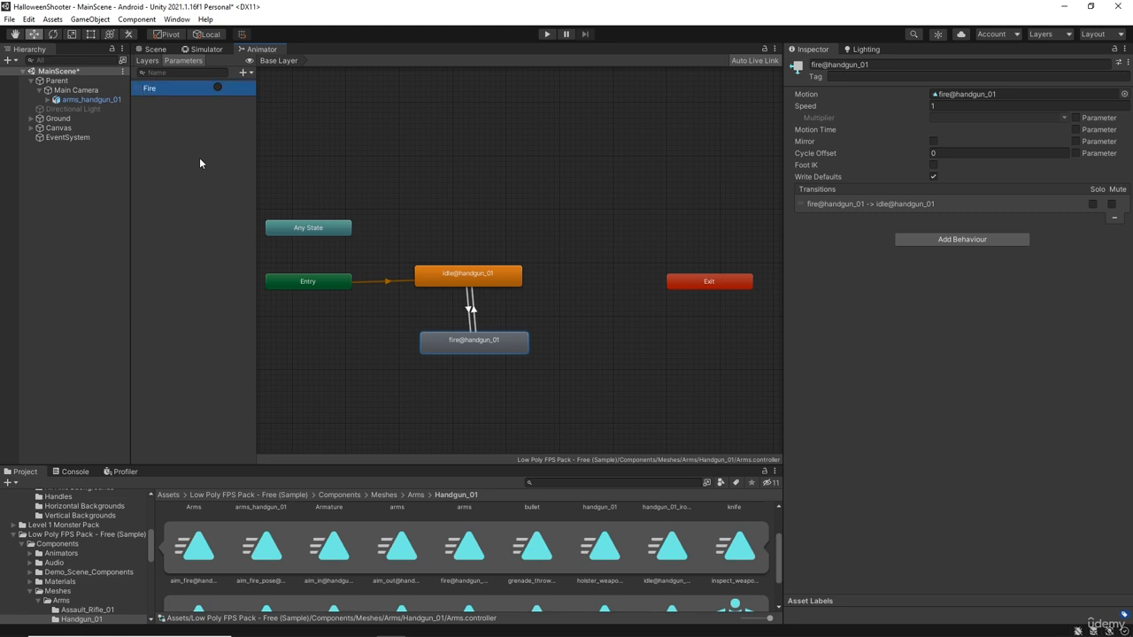
Add the Fire condition to the idle-to-fire transition and turn off its Has Exit Time, keeping the return transition unconditioned
click(469, 306)
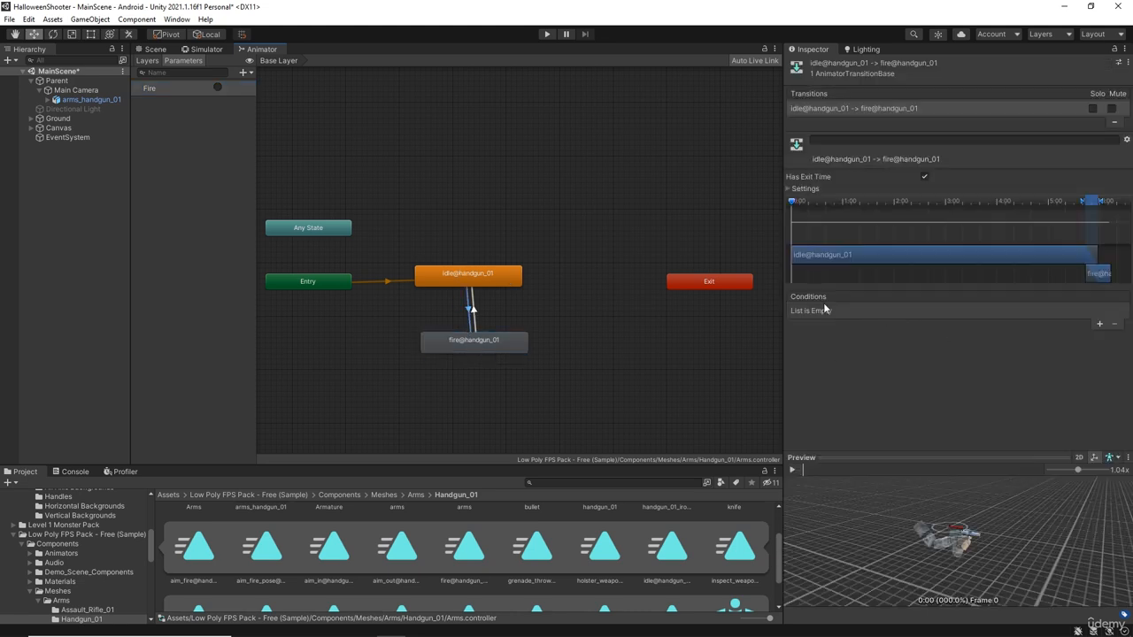
click(1100, 325)
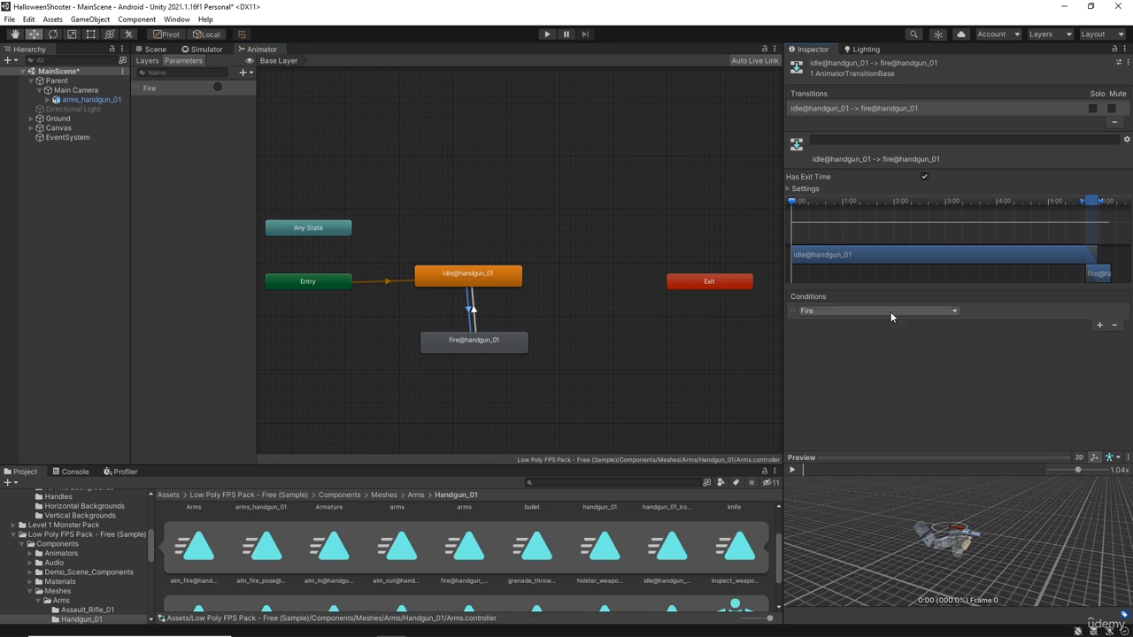
click(925, 178)
click(473, 303)
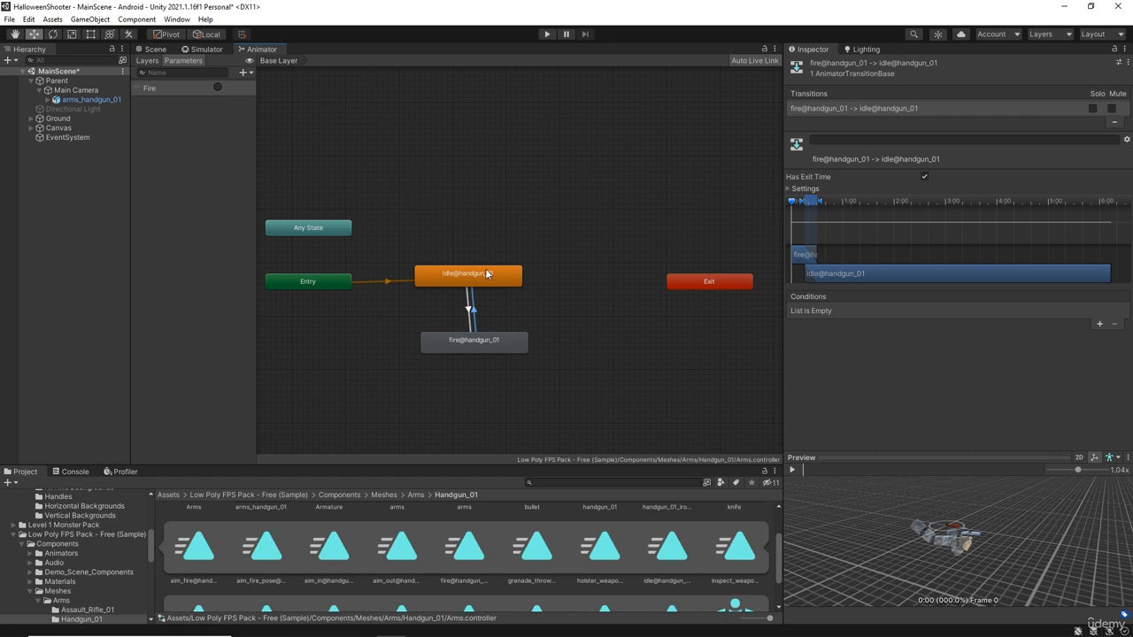
Run the game in the Simulator view to test the arms with the Fire condition in place, and stop it
click(216, 51)
click(547, 34)
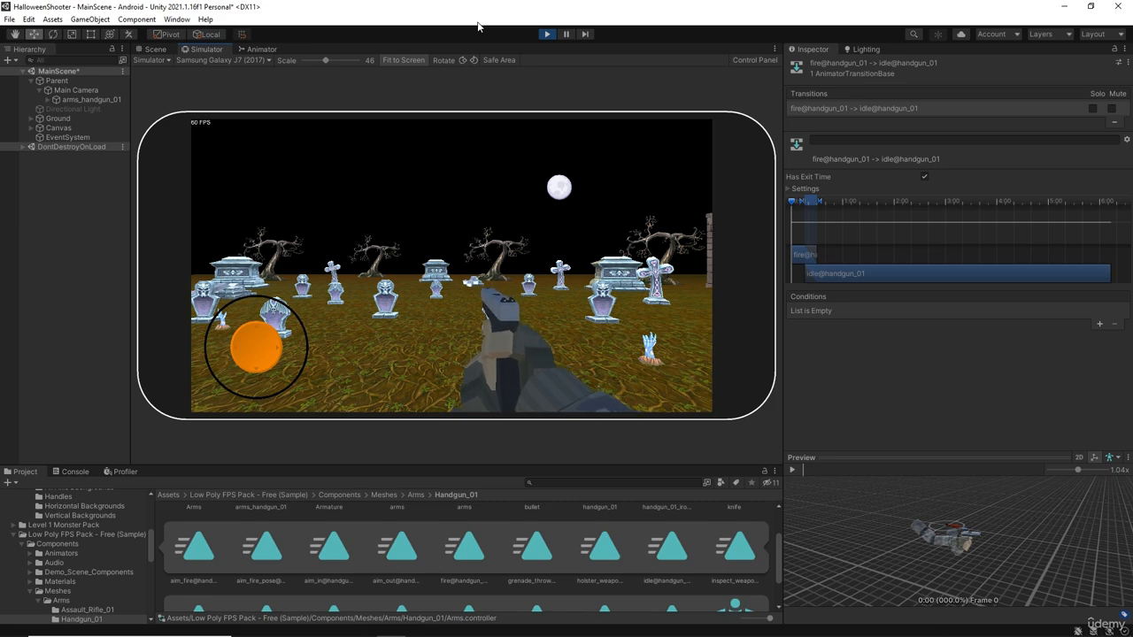
click(548, 34)
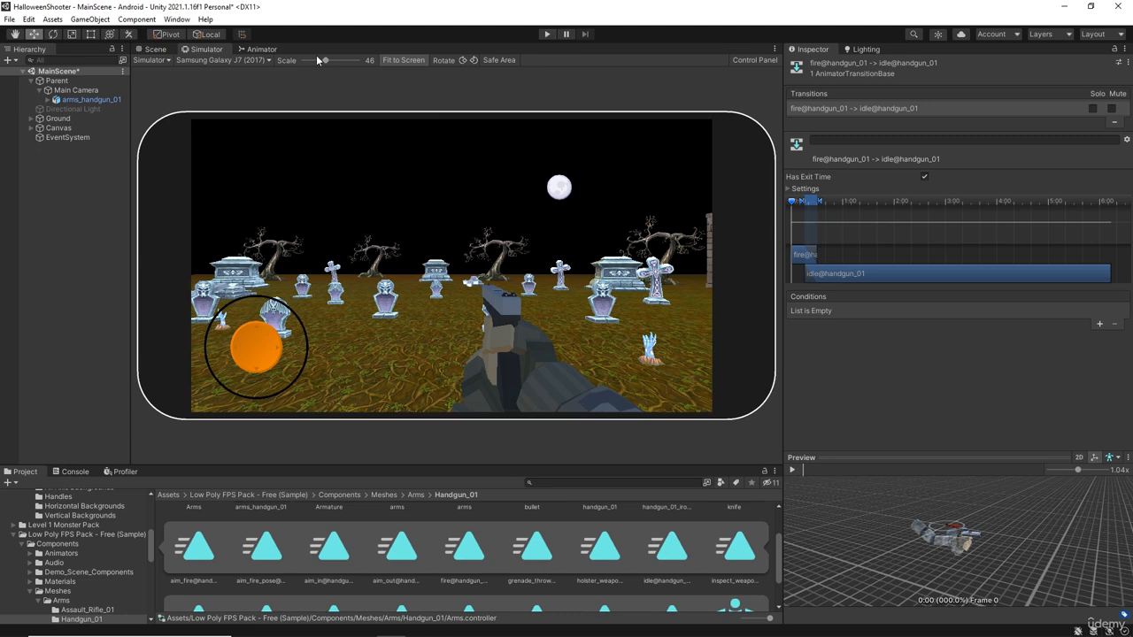
Preview the reload_out_of_ammo@handgun_01 clip and add it as a state above and beside the idle state in the Arms animator controller
click(262, 50)
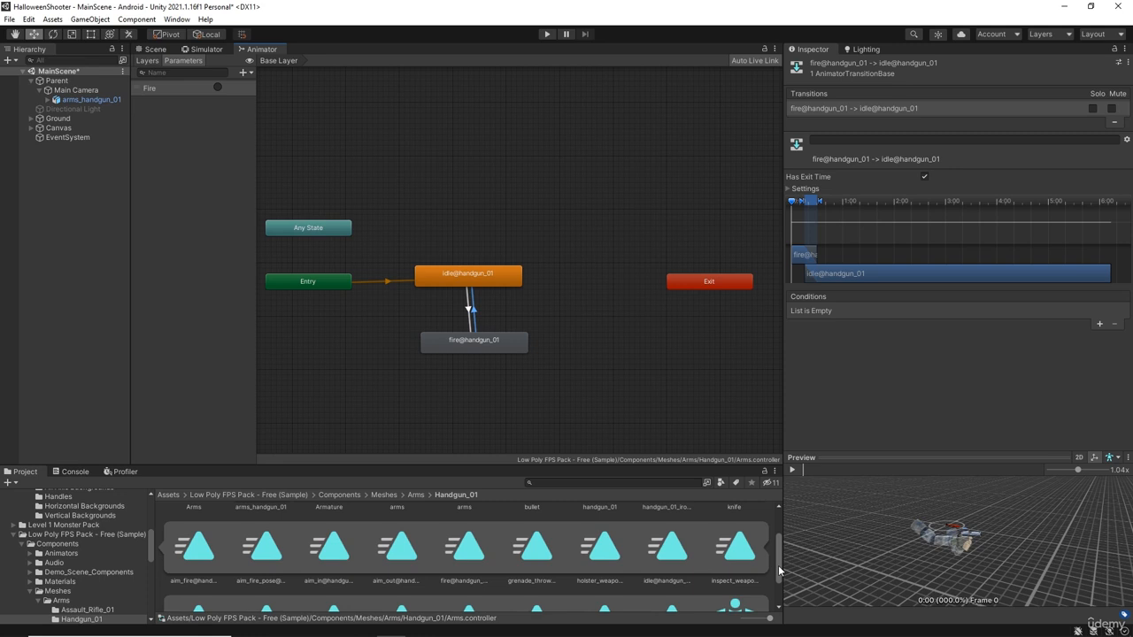
drag(779, 571, 779, 596)
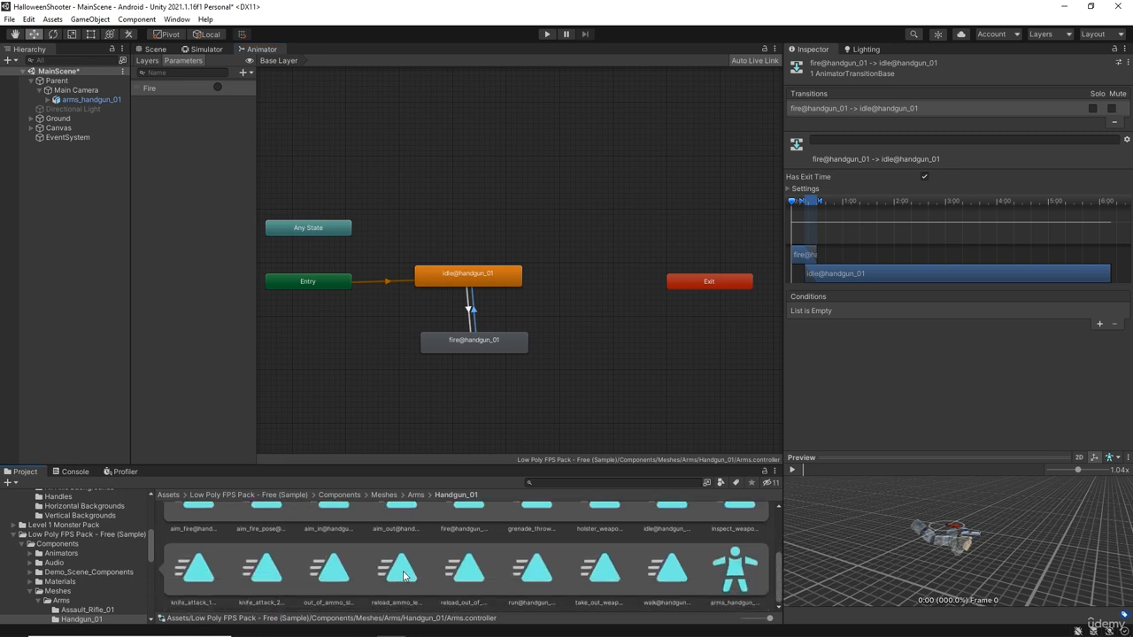
click(469, 573)
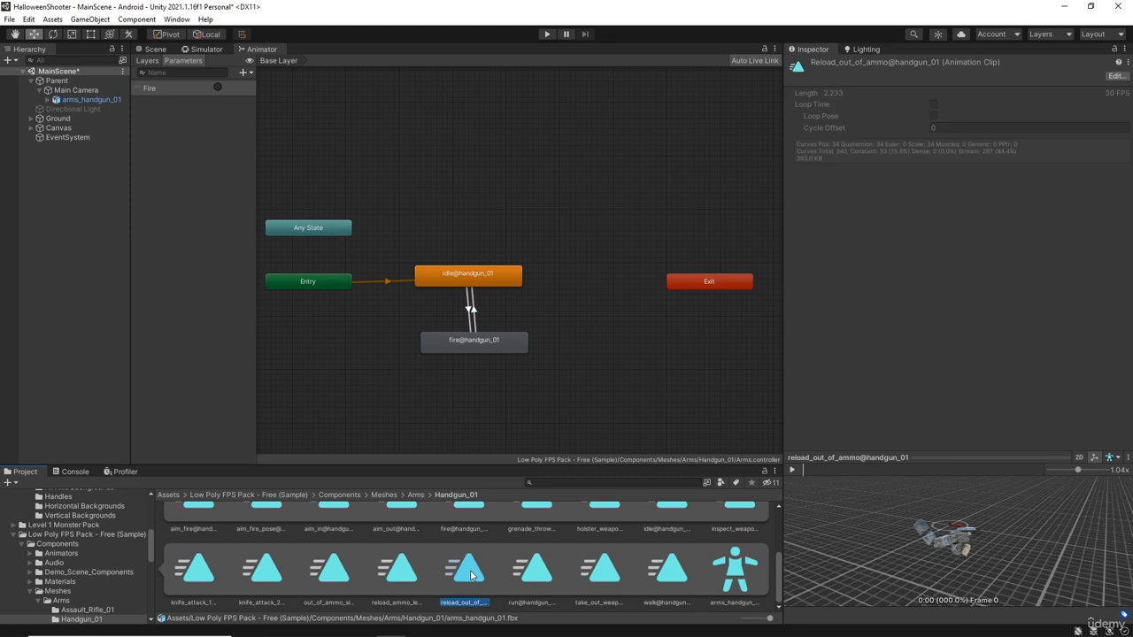
click(791, 470)
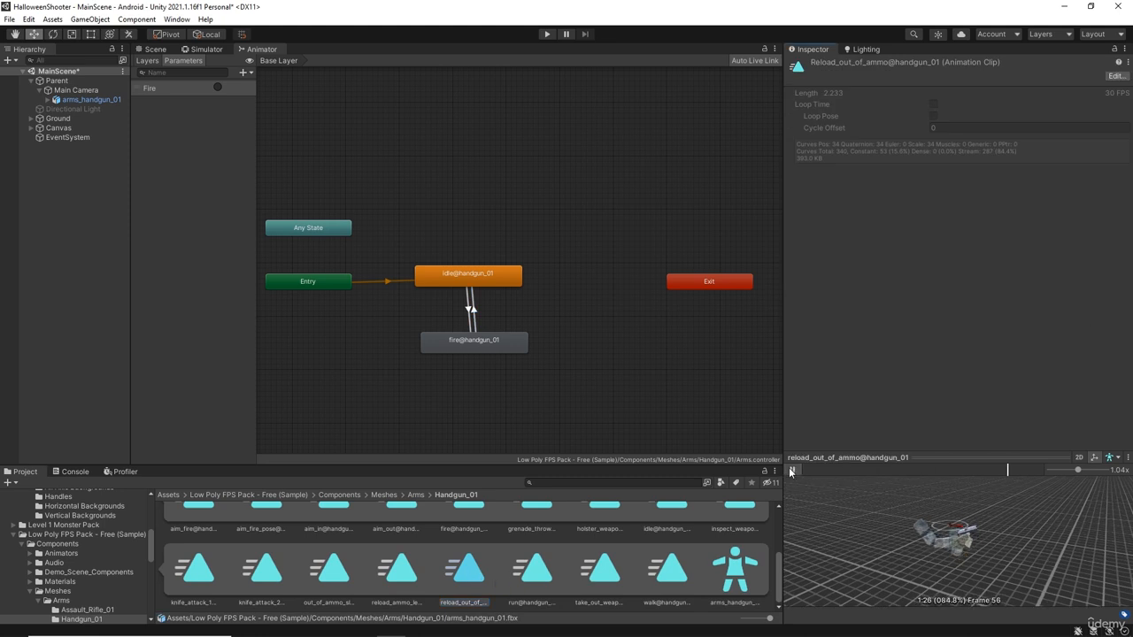
click(791, 470)
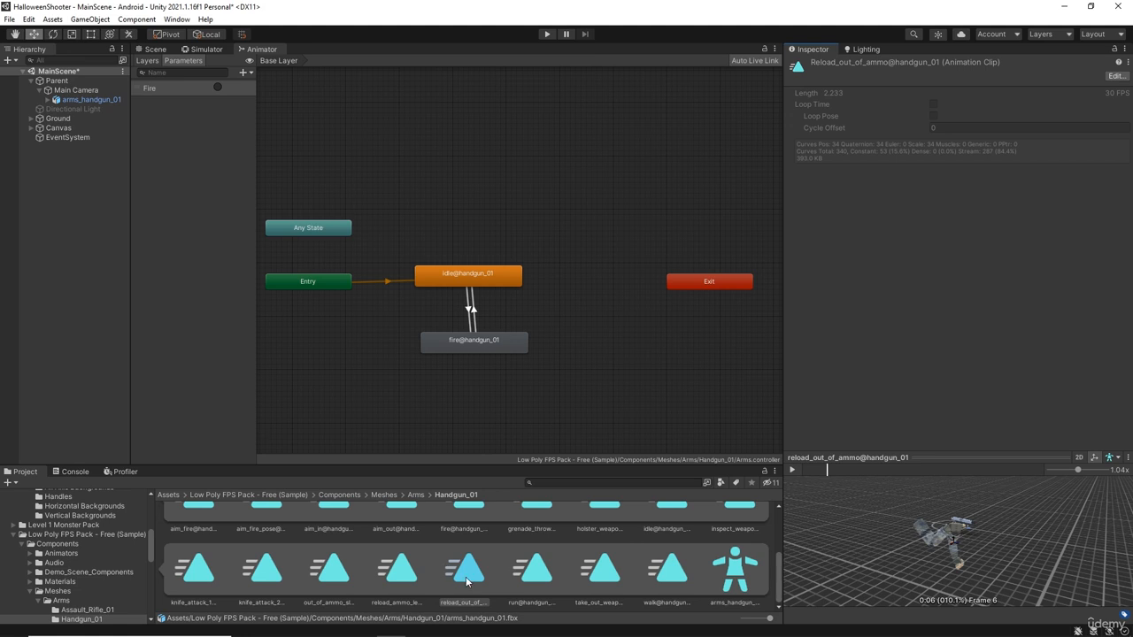
drag(468, 580, 593, 215)
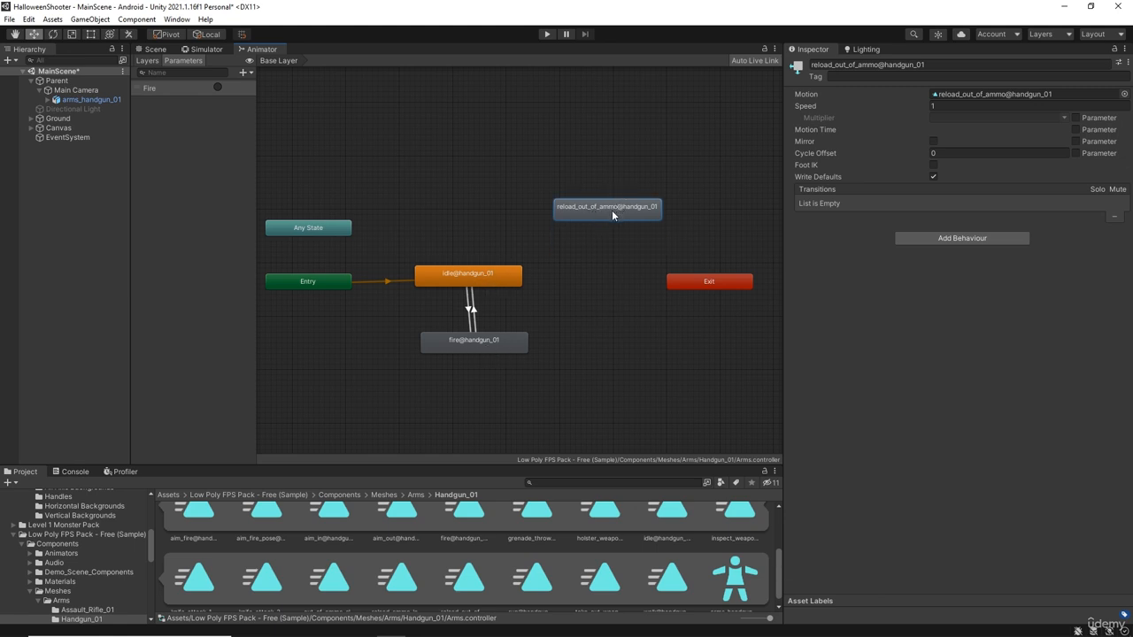
drag(611, 210, 604, 219)
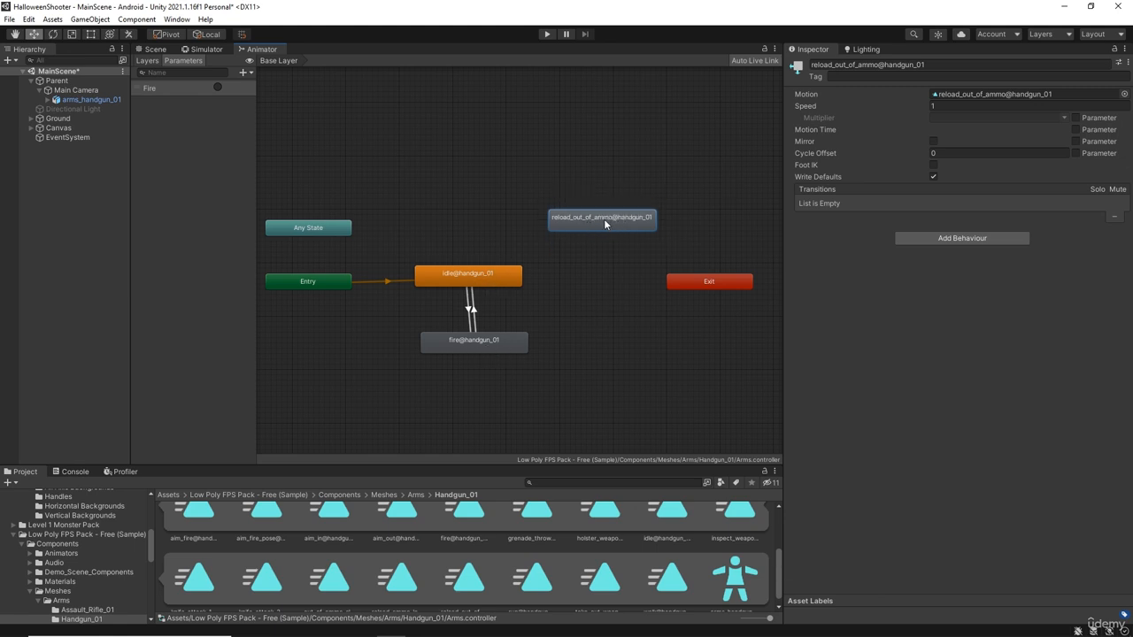
Create transitions from idle@handgun_01 to reload_out_of_ammo@handgun_01 and back to idle
right_click(477, 278)
click(509, 283)
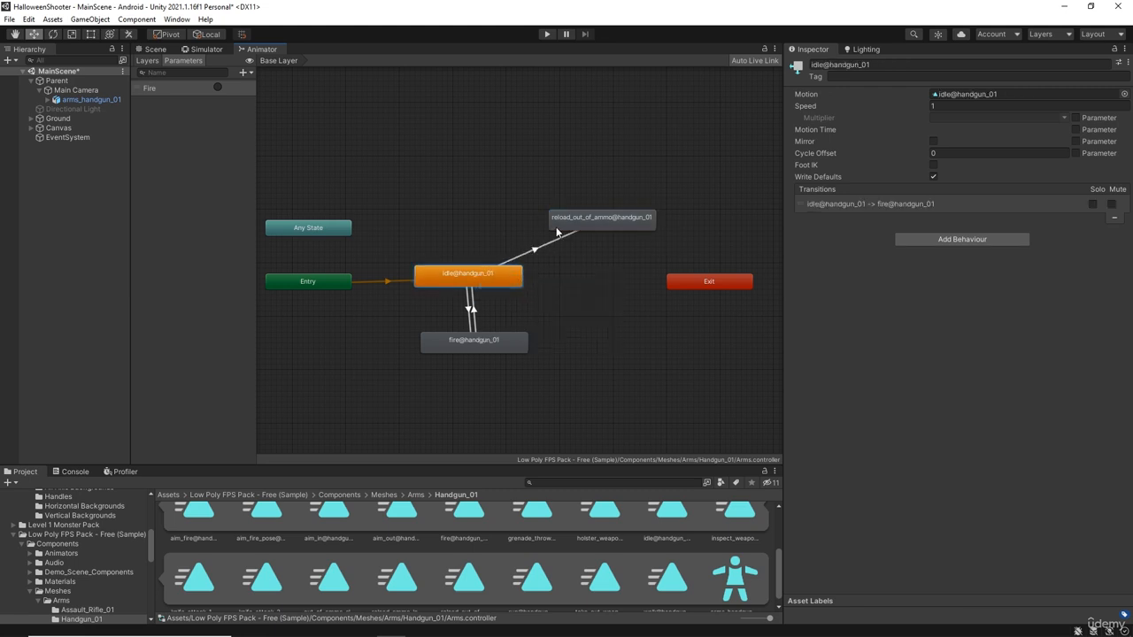
click(556, 223)
right_click(579, 227)
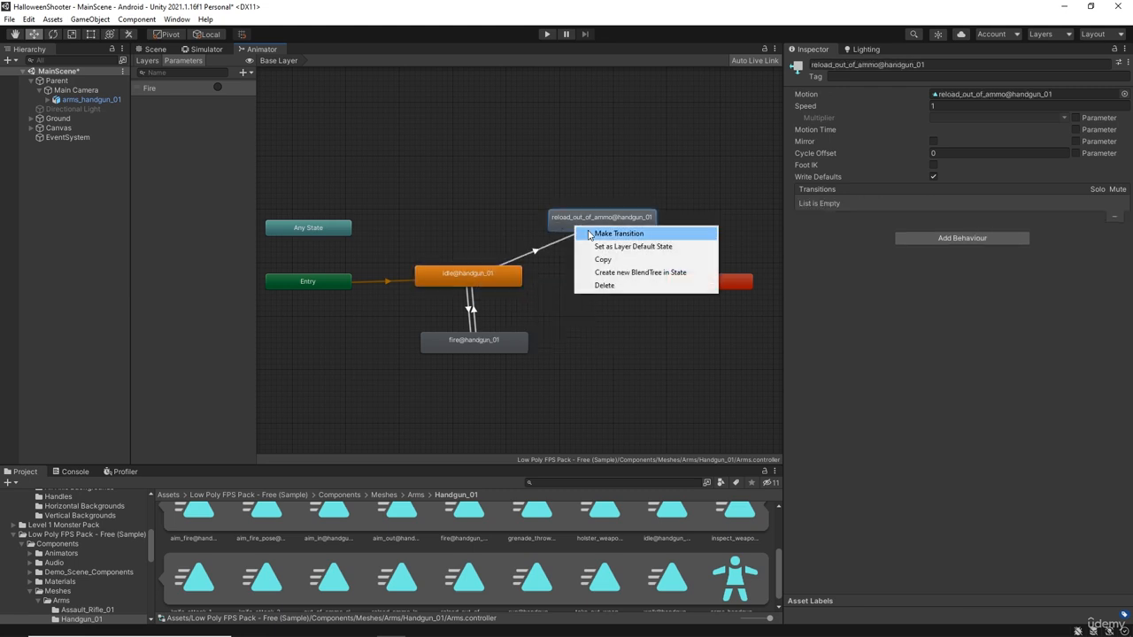
click(610, 232)
click(468, 271)
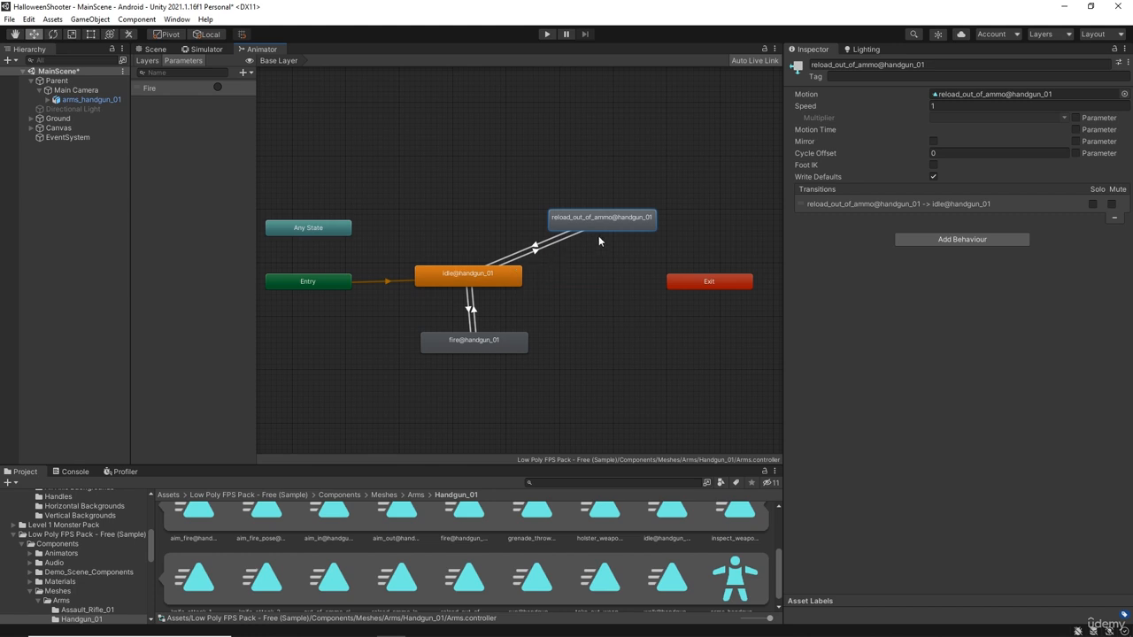
Add a Trigger parameter named Reload to the Arms animator controller
click(525, 254)
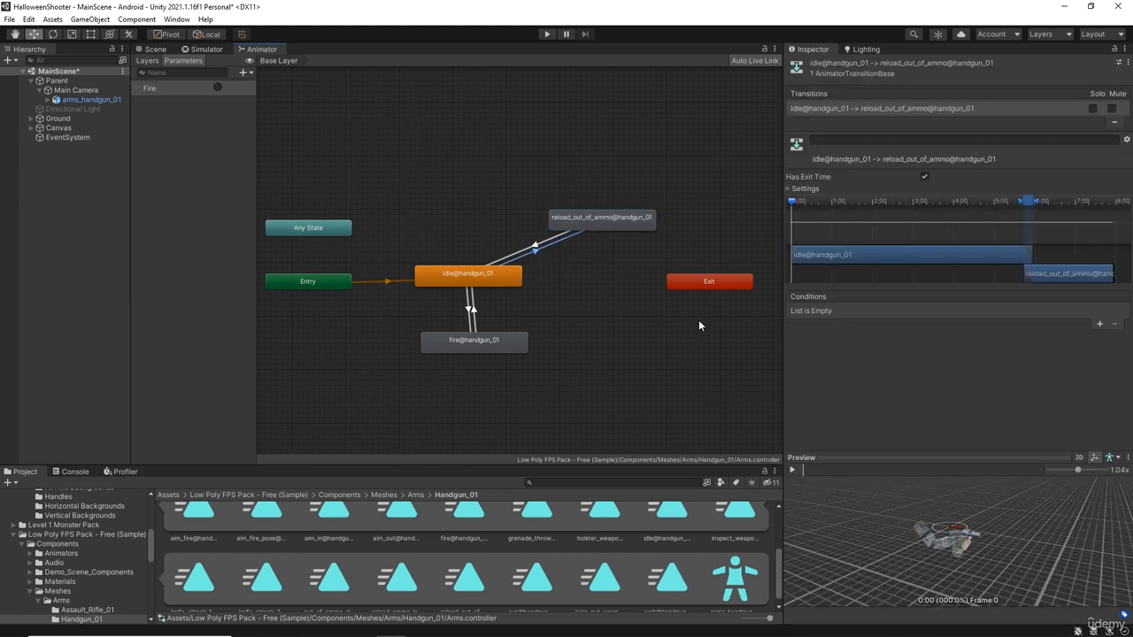
click(245, 75)
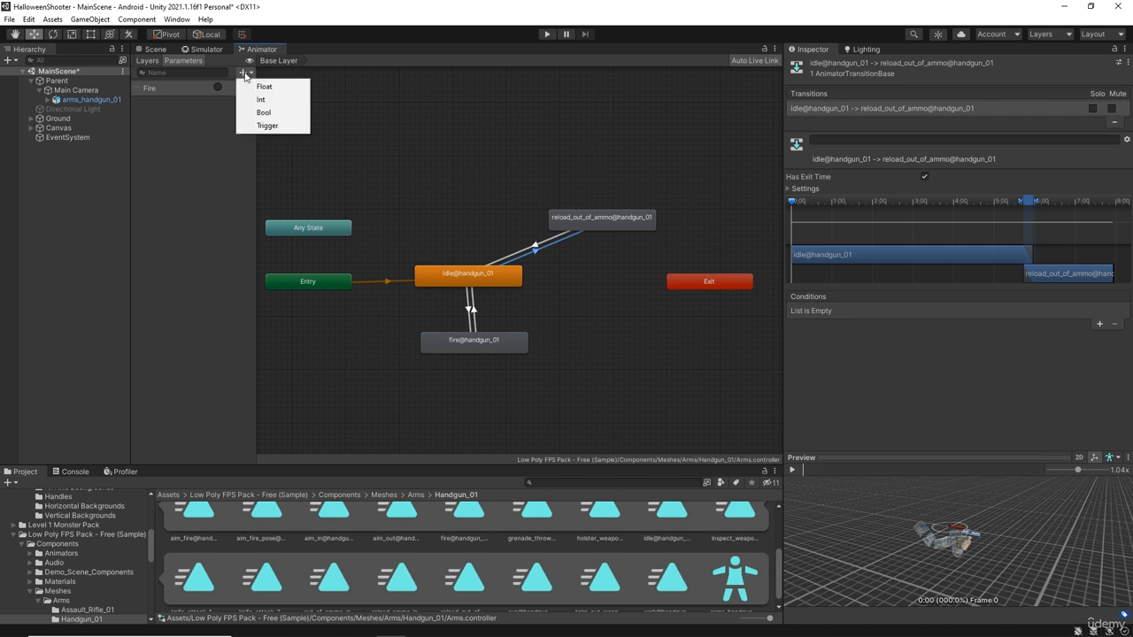
click(264, 125)
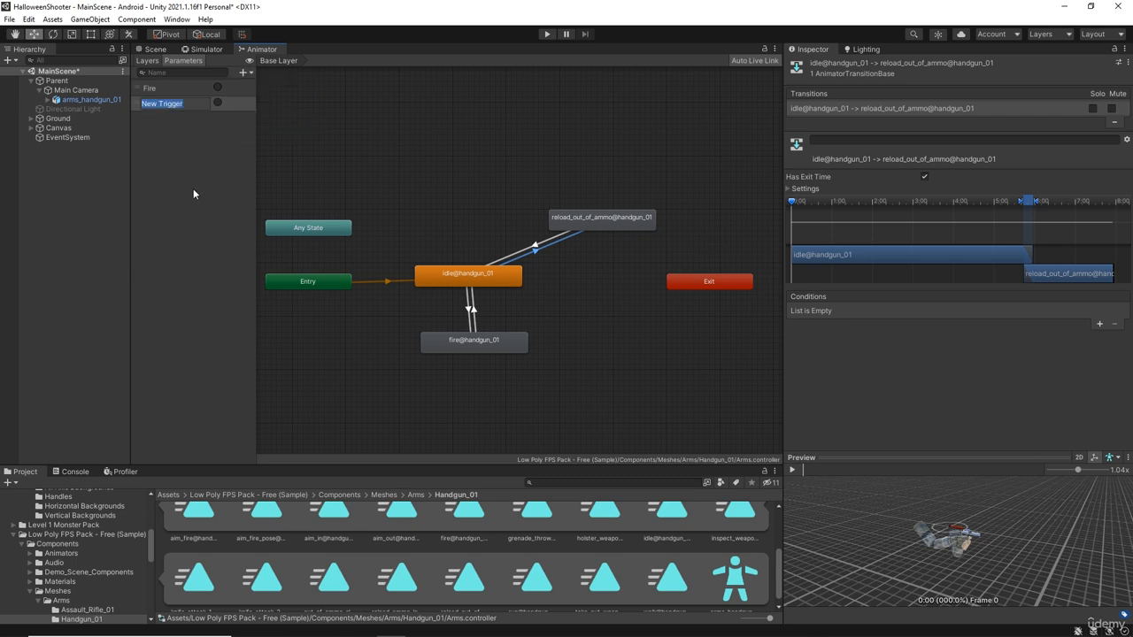
text(Reload)
key(Return)
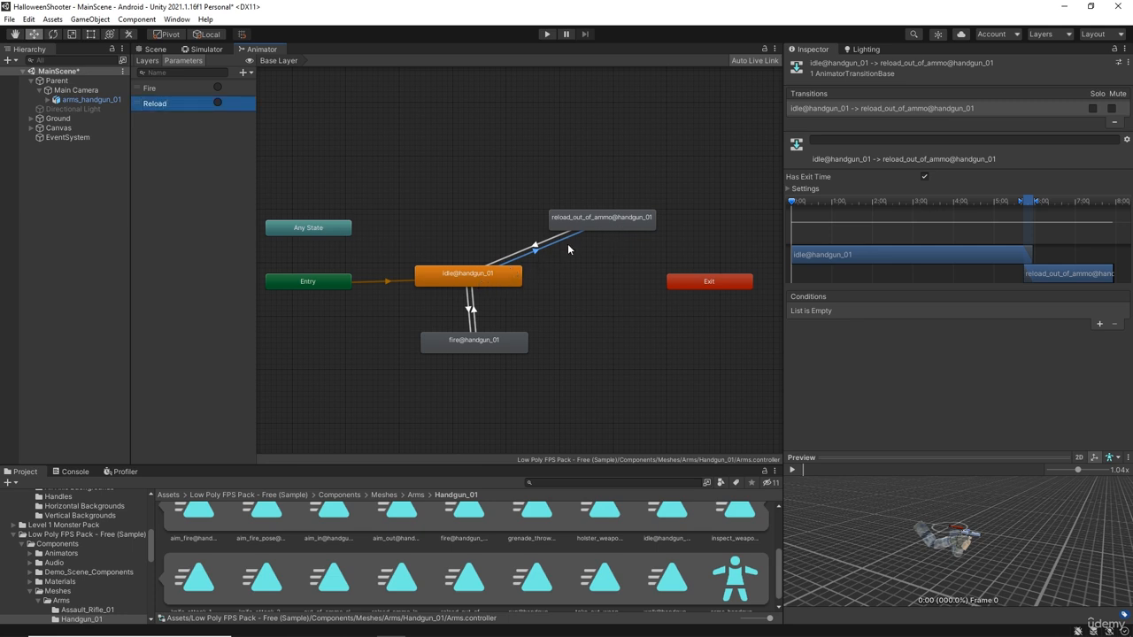
Add the Reload condition to the idle-to-reload transition and review the return transition, leaving it unconditioned
click(1099, 324)
click(911, 310)
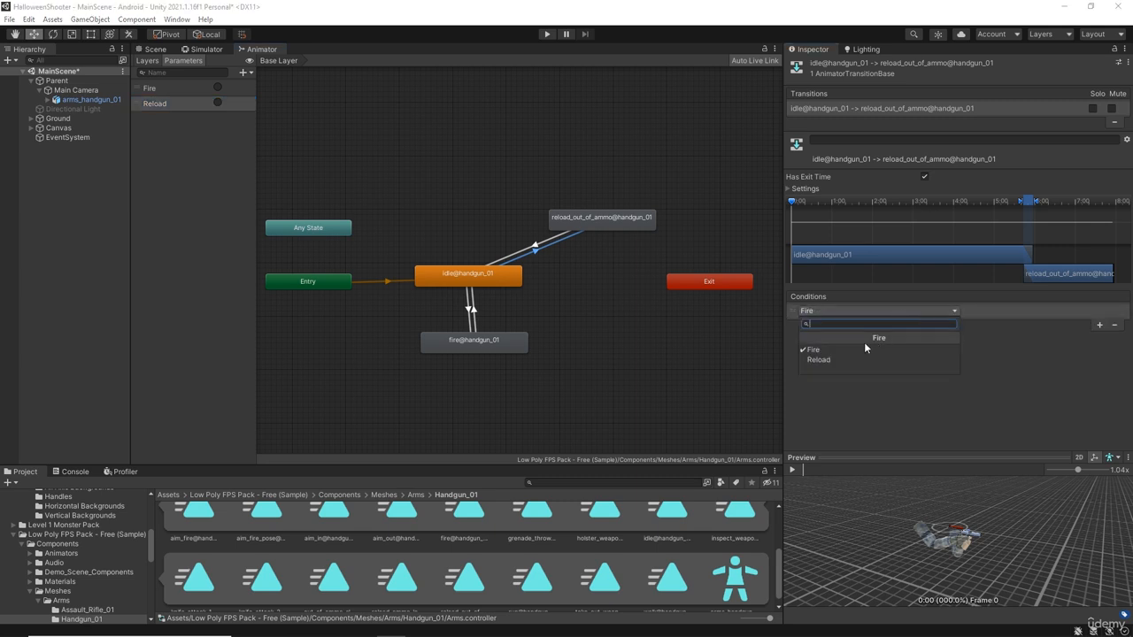
click(820, 360)
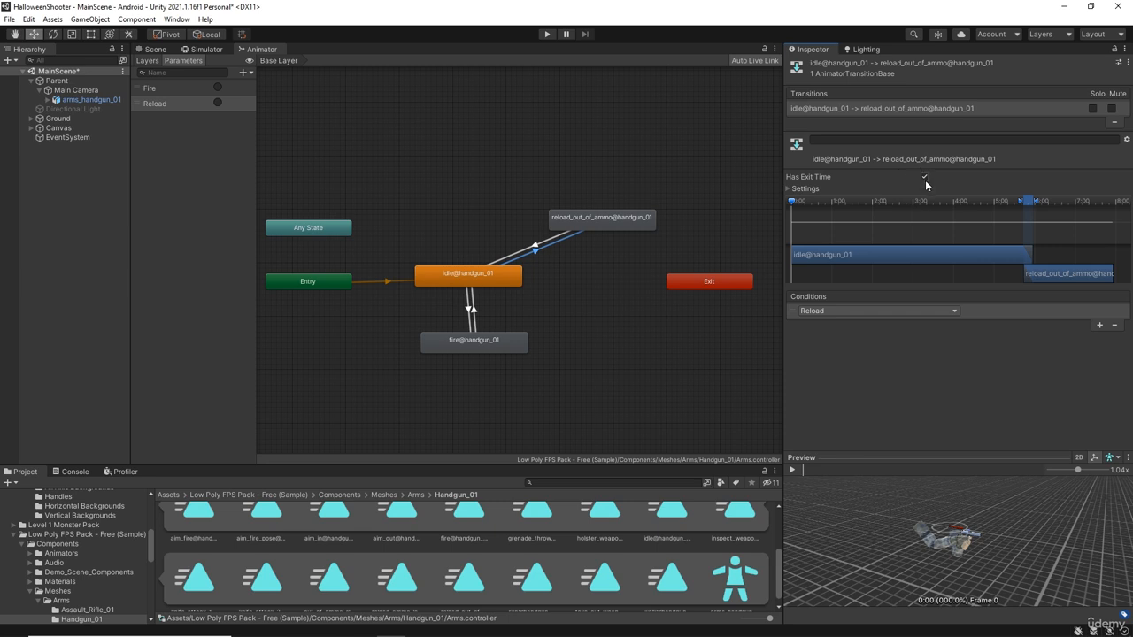
click(527, 252)
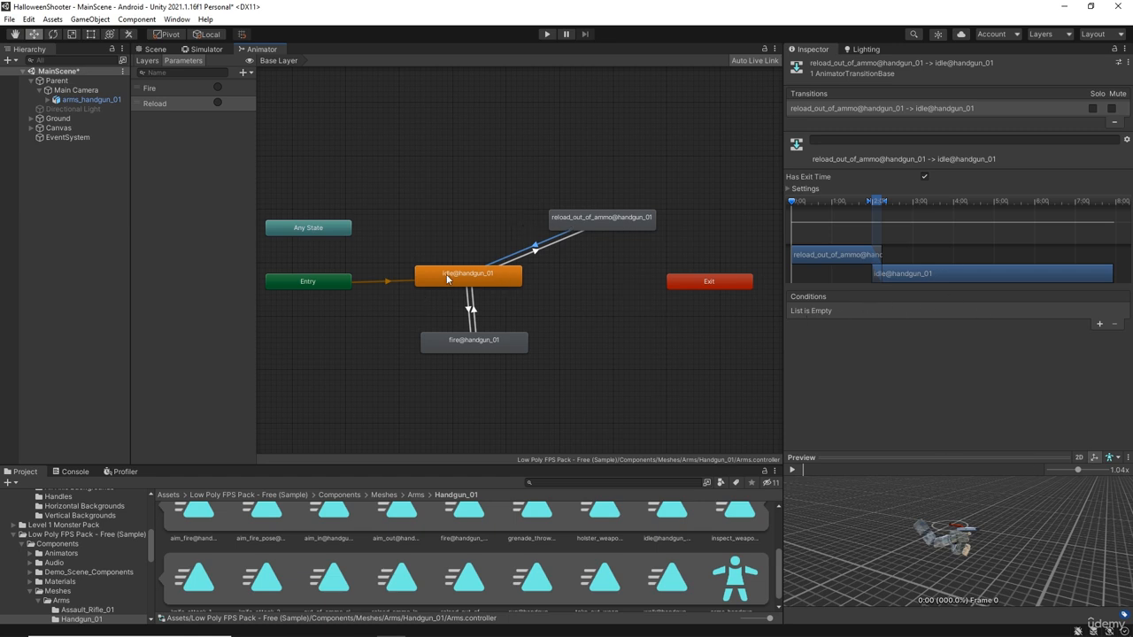
click(192, 173)
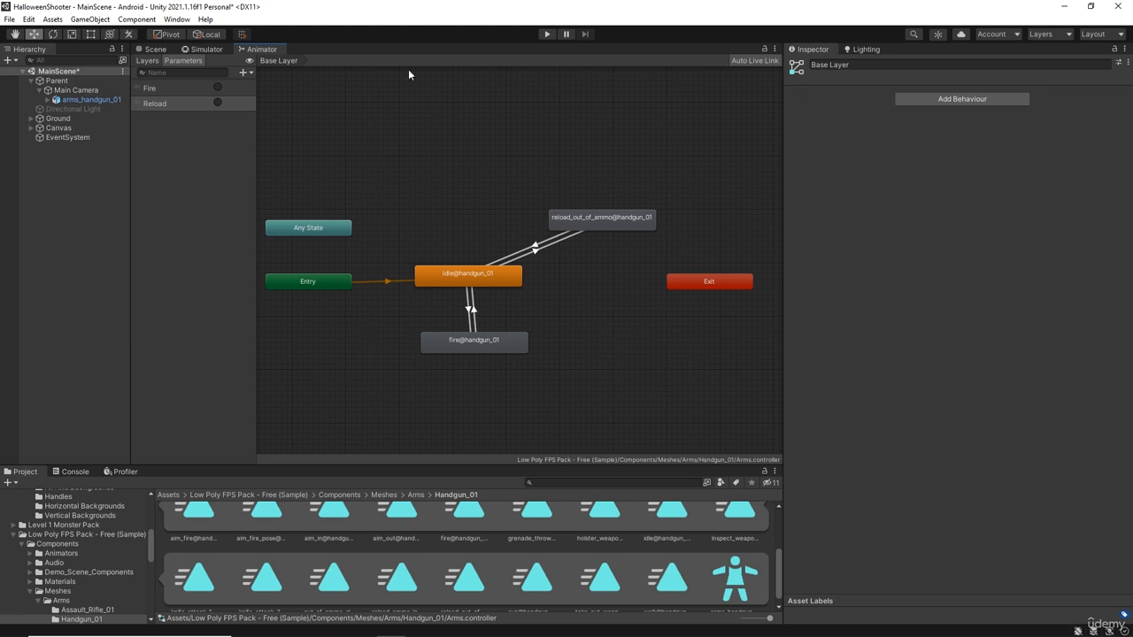
With the Simulator view showing, select the arms mesh under arms_handgun_01 and expand its Arms Material settings
click(155, 50)
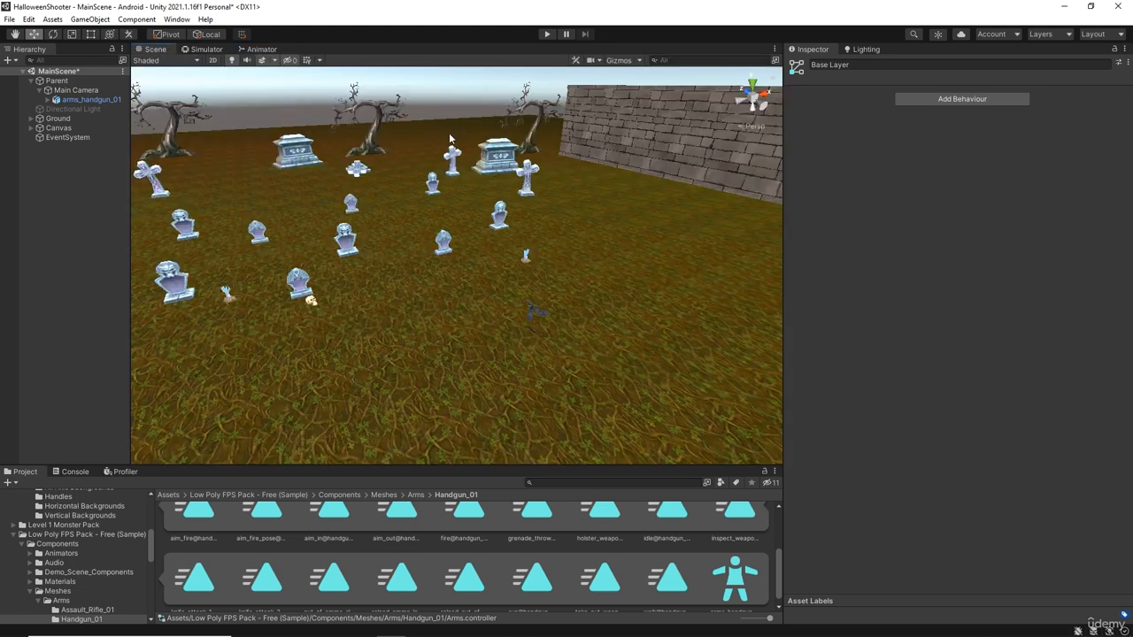
click(206, 49)
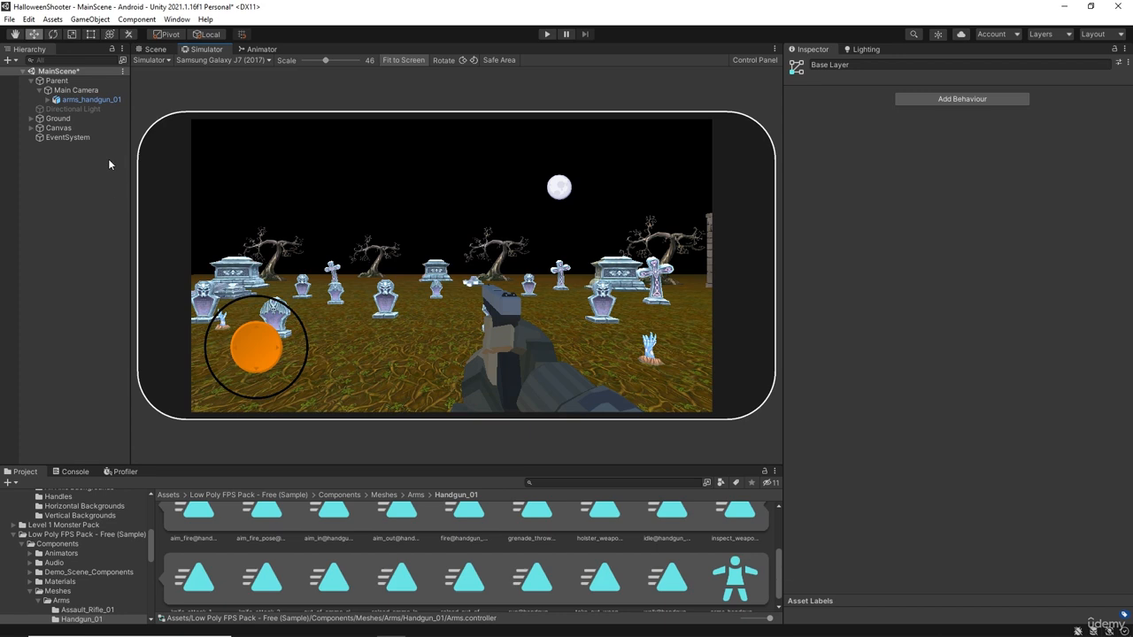
click(48, 100)
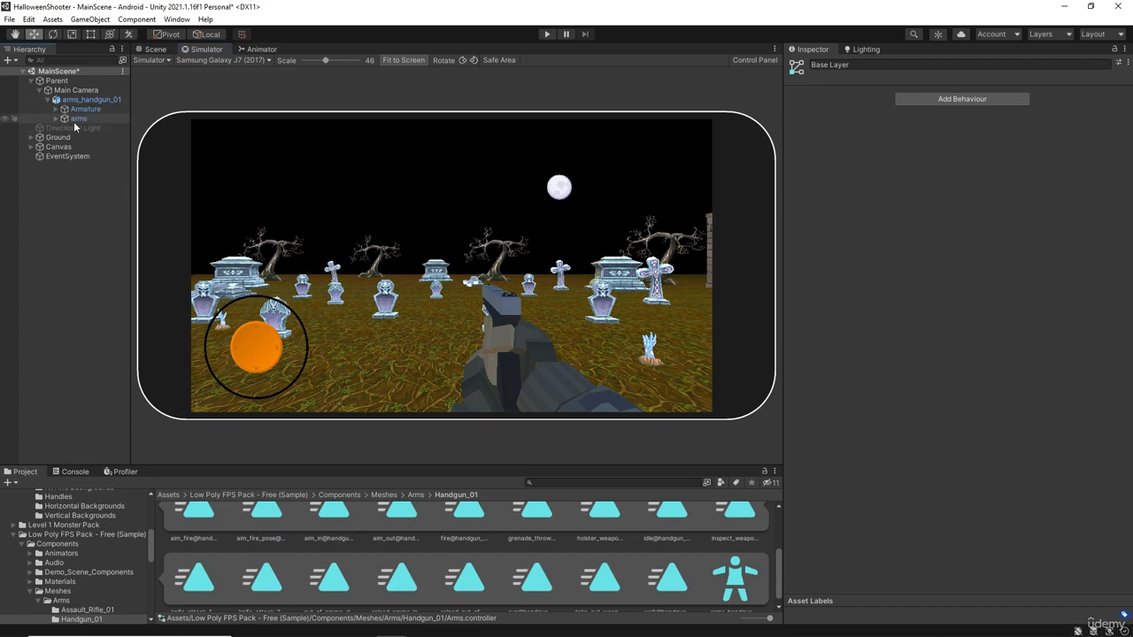
click(76, 120)
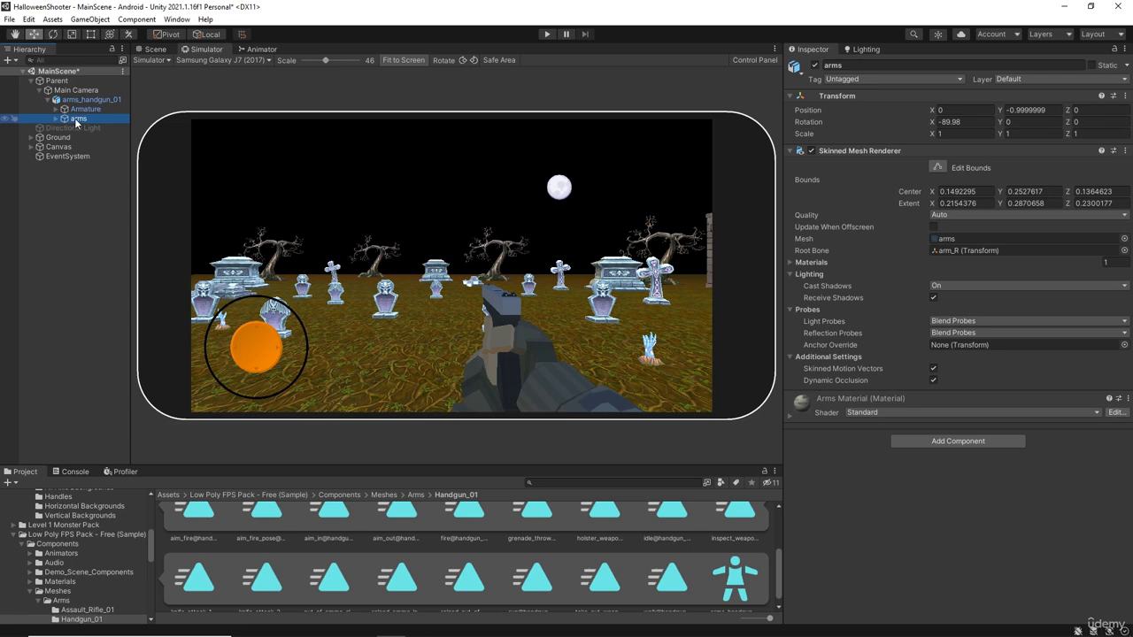
click(790, 416)
scroll(863, 452, down, 3)
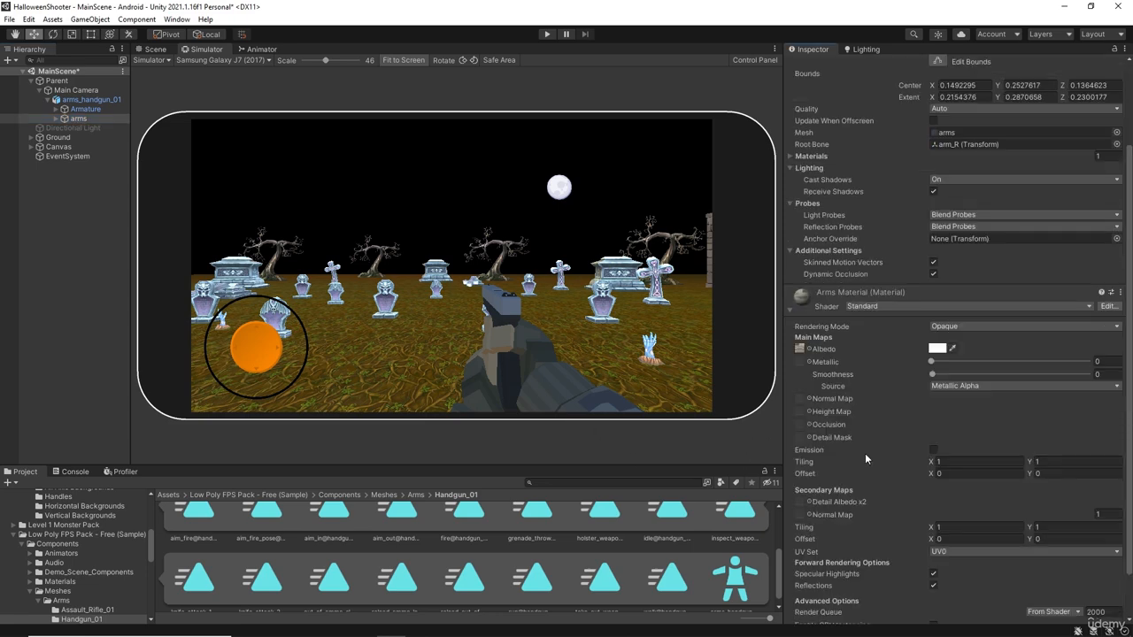
Try the Mobile/Unlit (Supports Lightmap) shader on the Arms Material, comparing it with the Standard shader
click(883, 306)
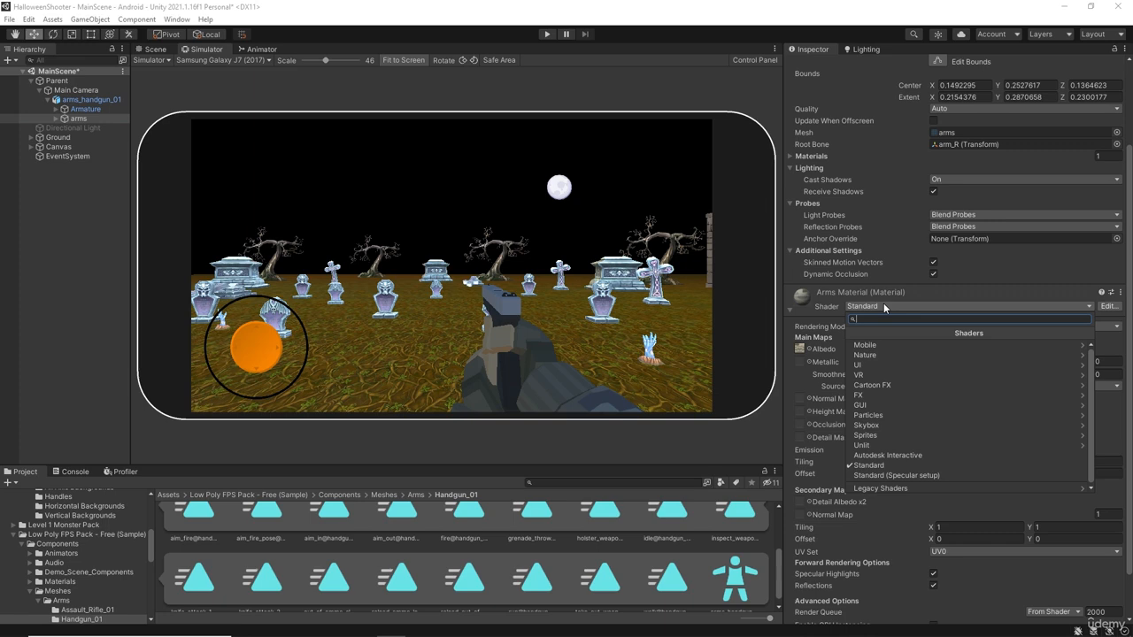
click(885, 345)
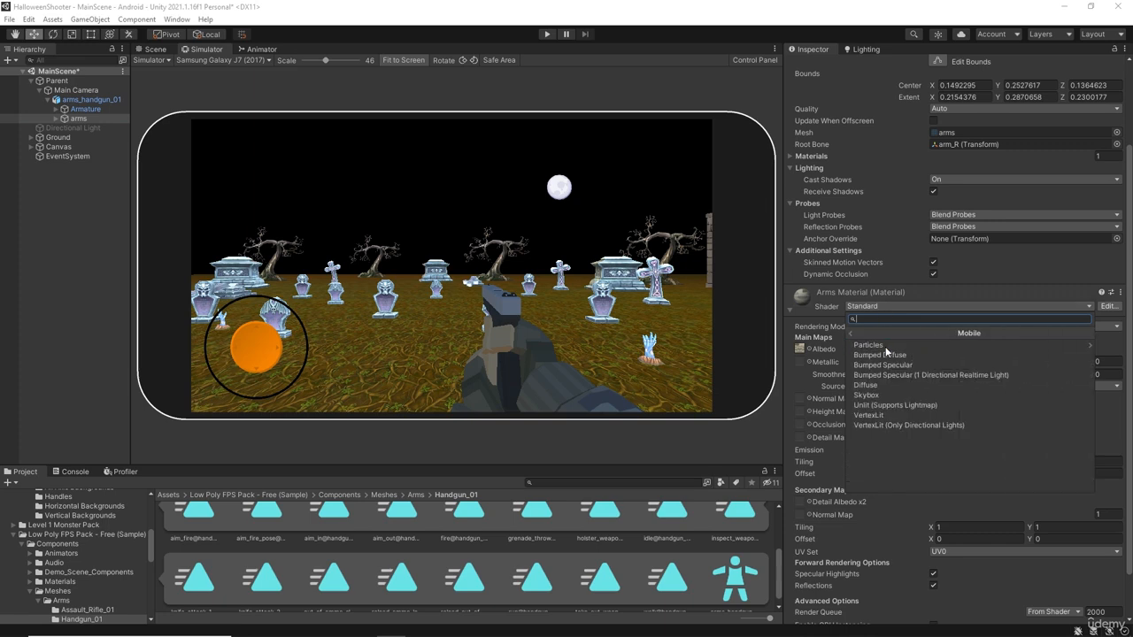
click(934, 405)
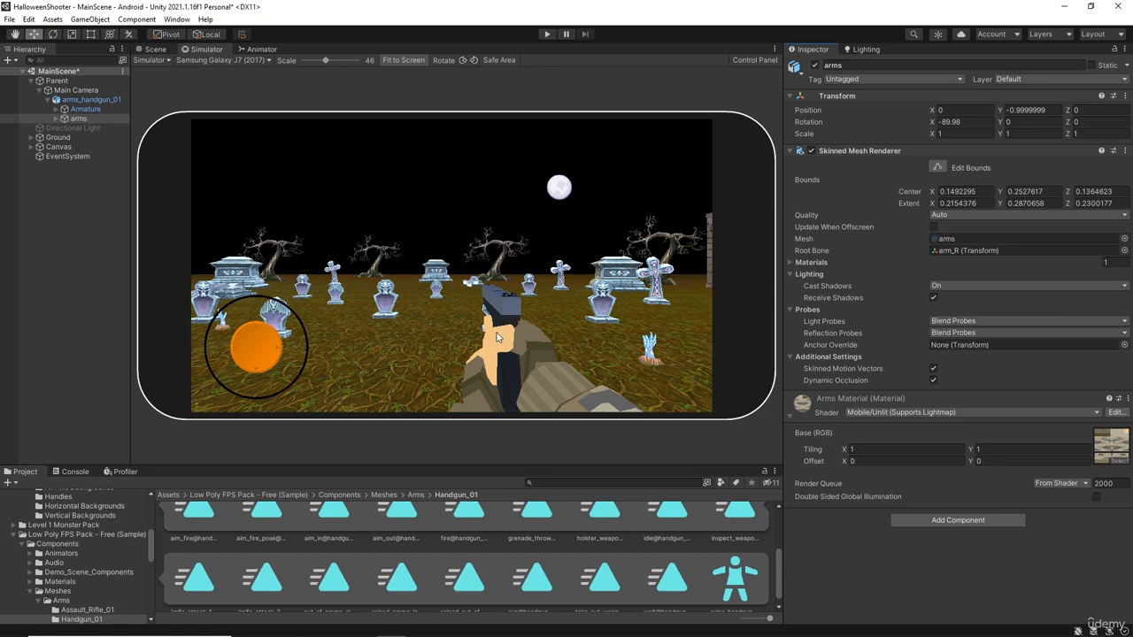
click(985, 410)
click(912, 574)
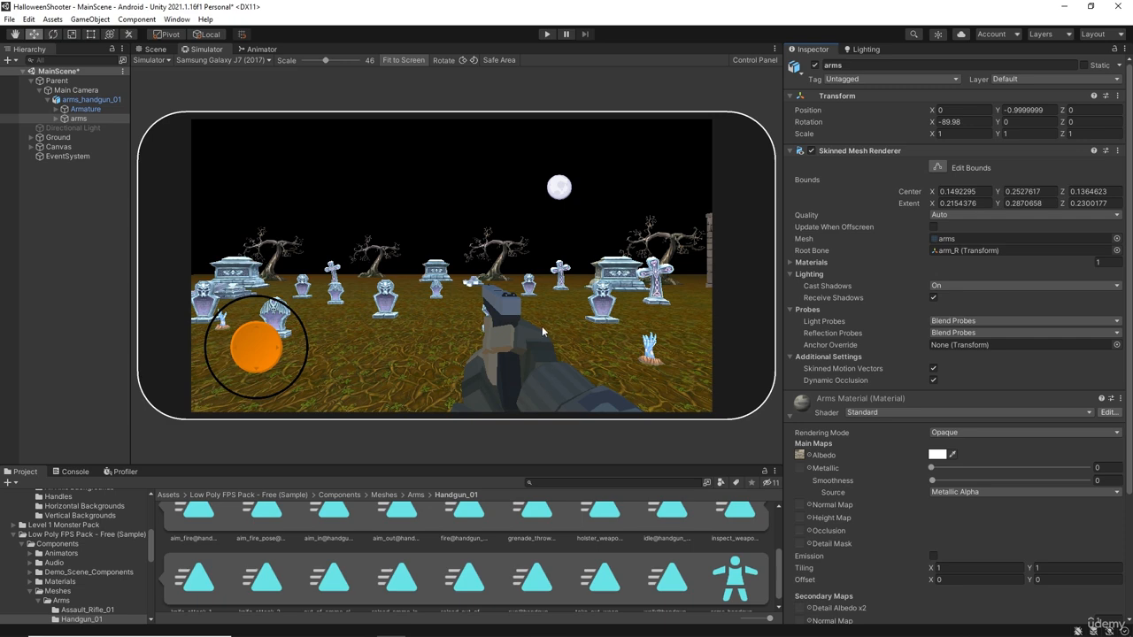
click(929, 411)
click(894, 485)
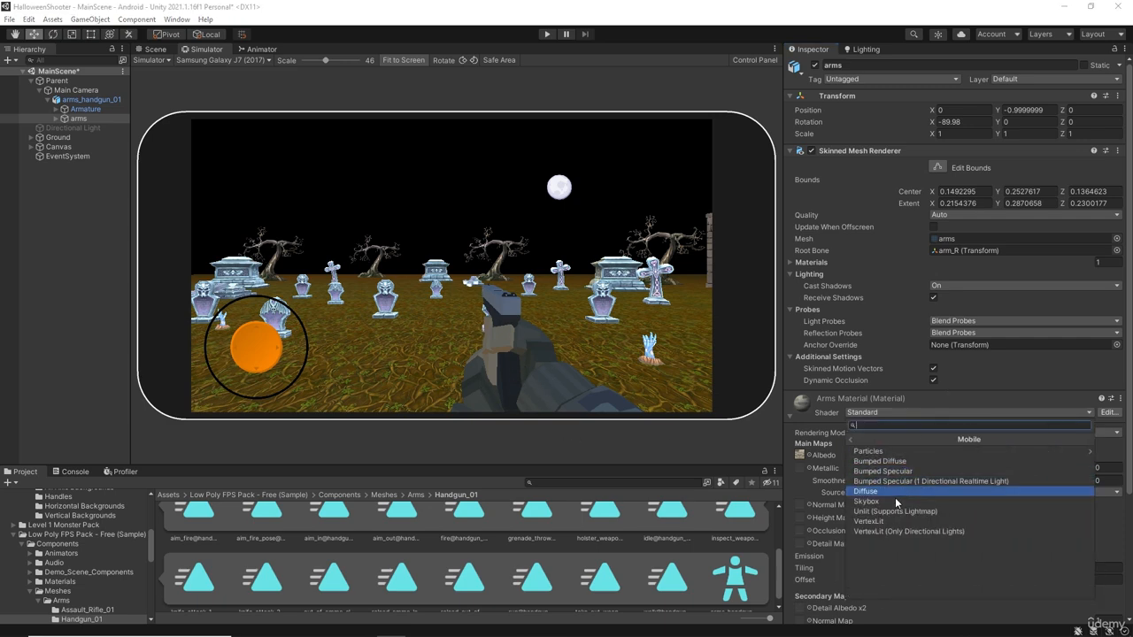
click(894, 510)
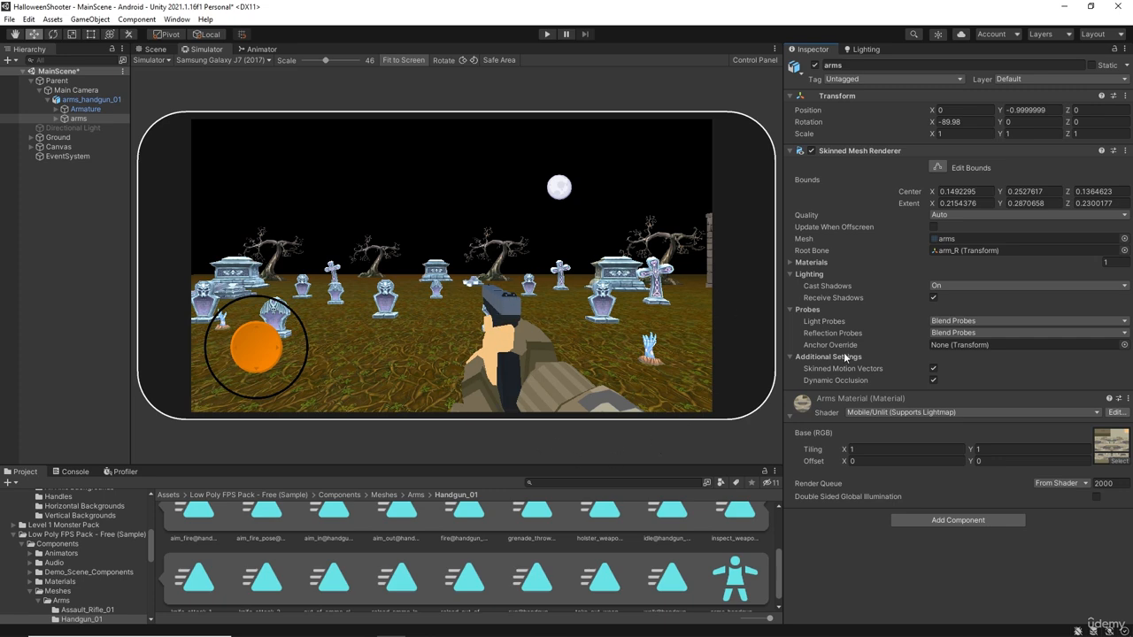
Set the Arms Material's shader to Mobile/Diffuse
click(950, 413)
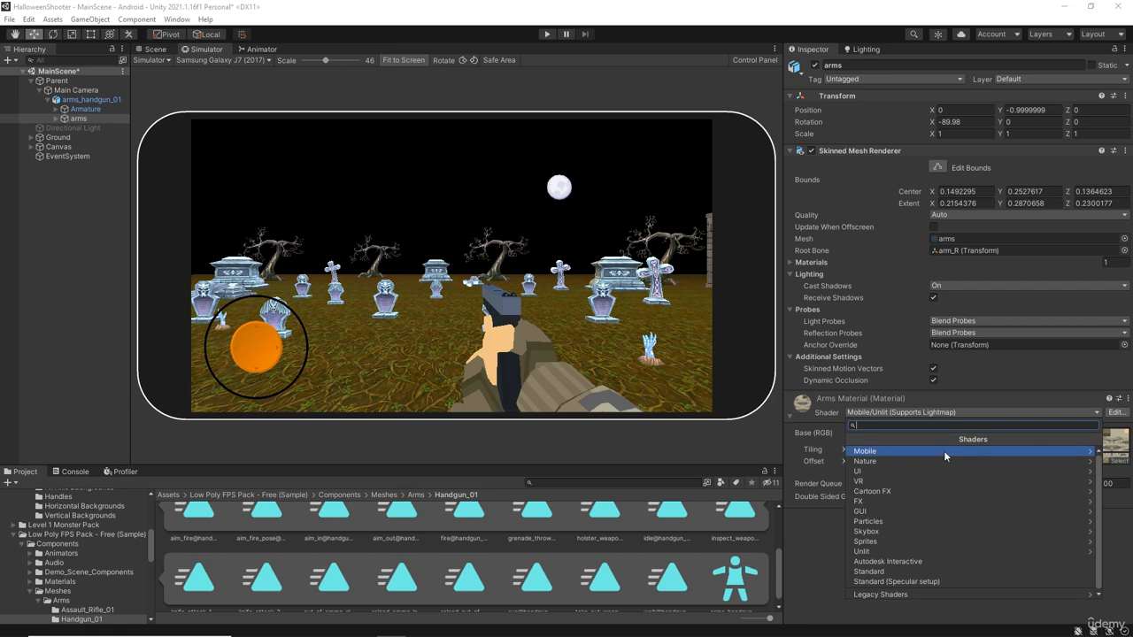
click(944, 450)
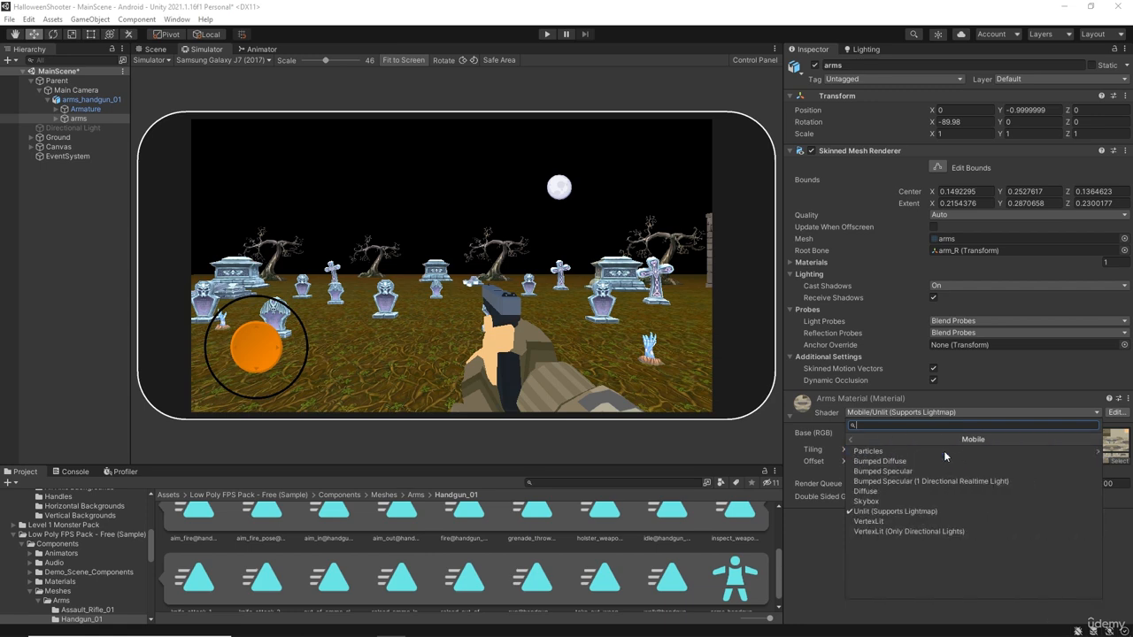
click(872, 491)
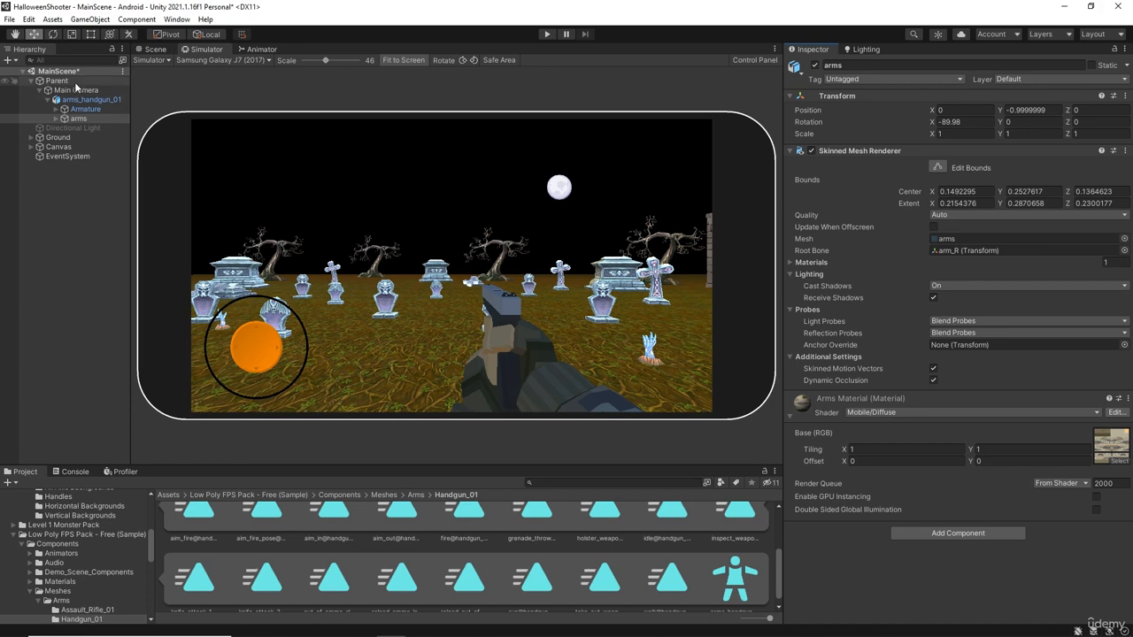
Try the Directional Light enabled in Mixed and Realtime modes, then restore Baked mode and disable the light
click(71, 129)
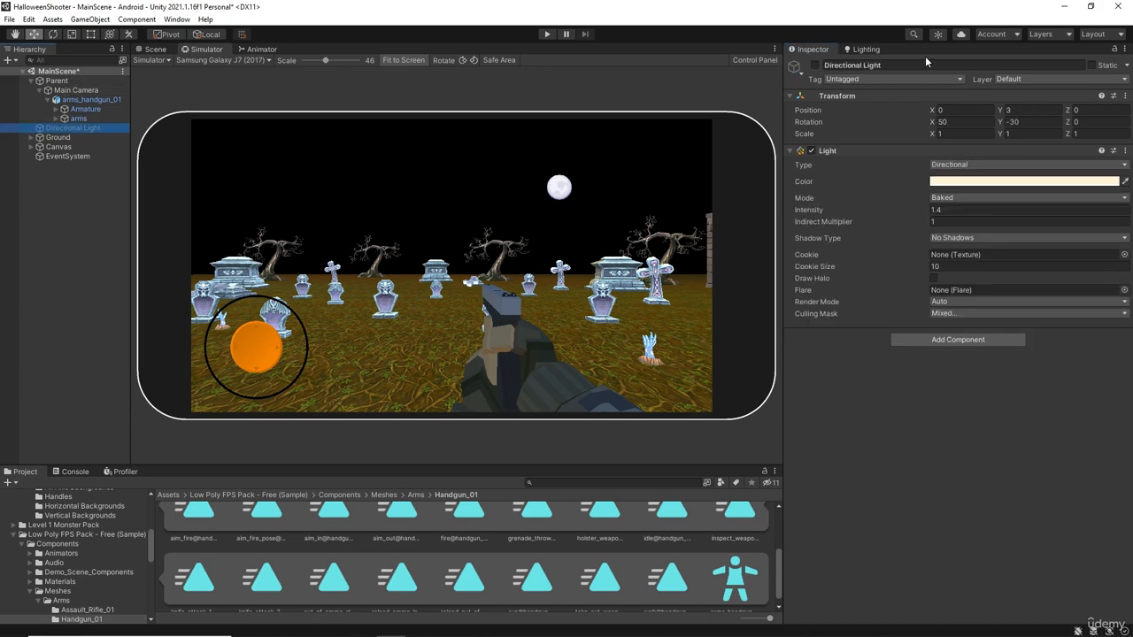
click(814, 66)
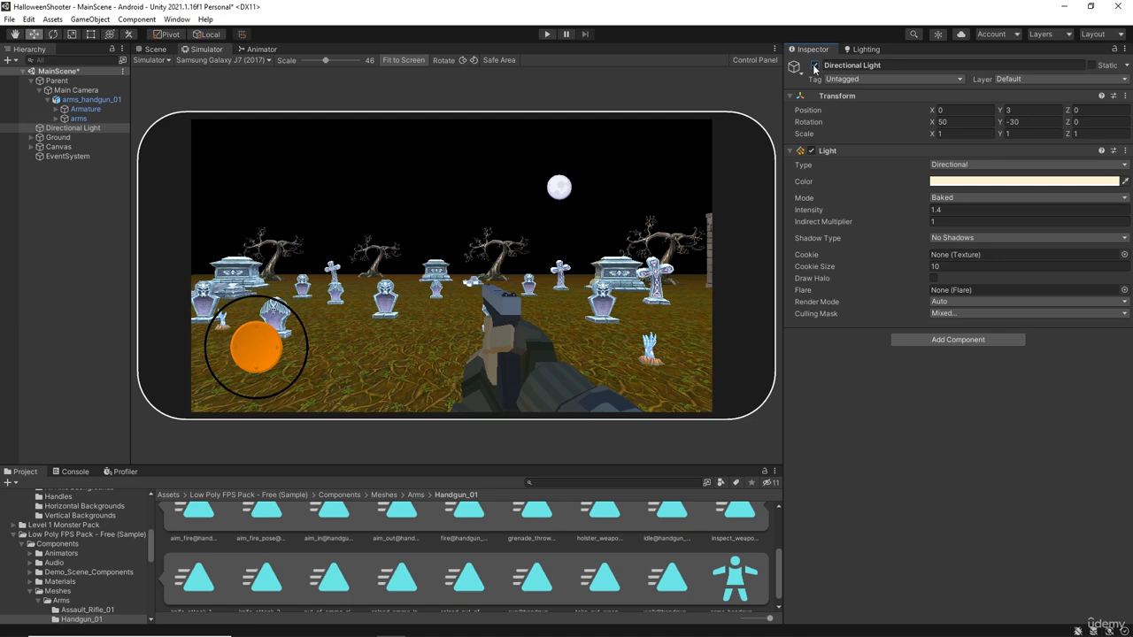
click(973, 199)
click(974, 225)
click(957, 197)
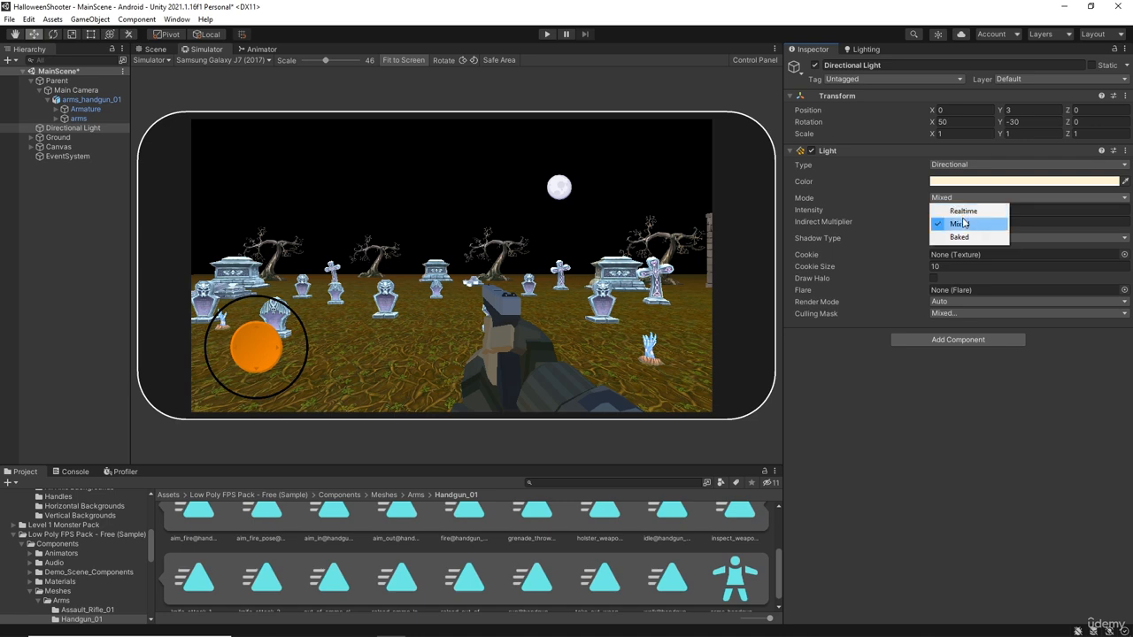
click(961, 212)
click(963, 199)
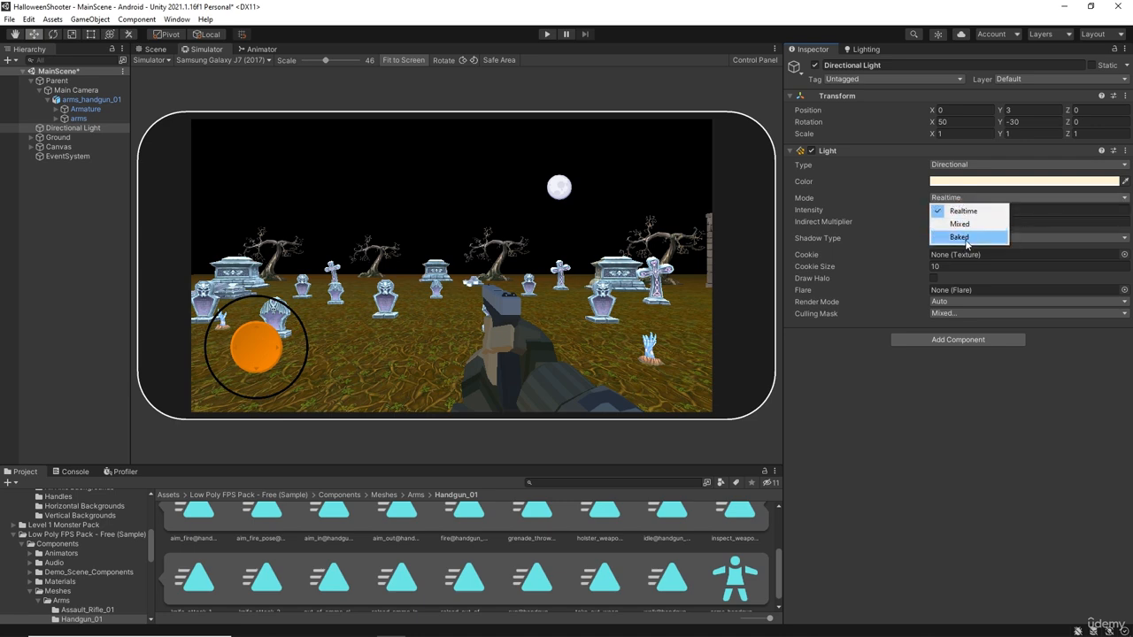
click(966, 238)
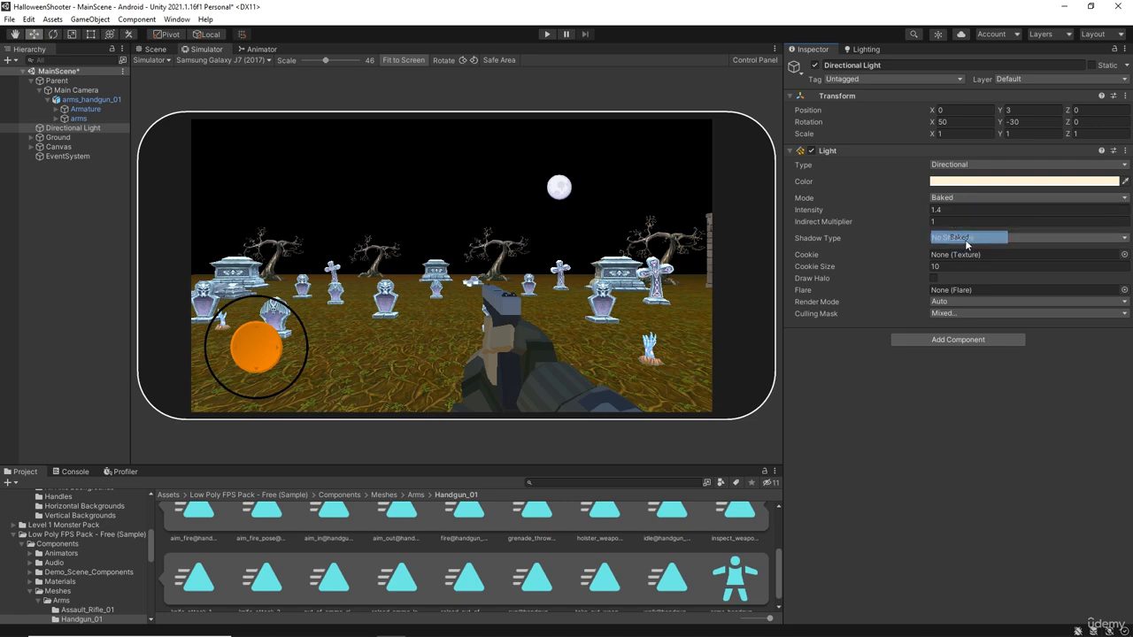
click(815, 67)
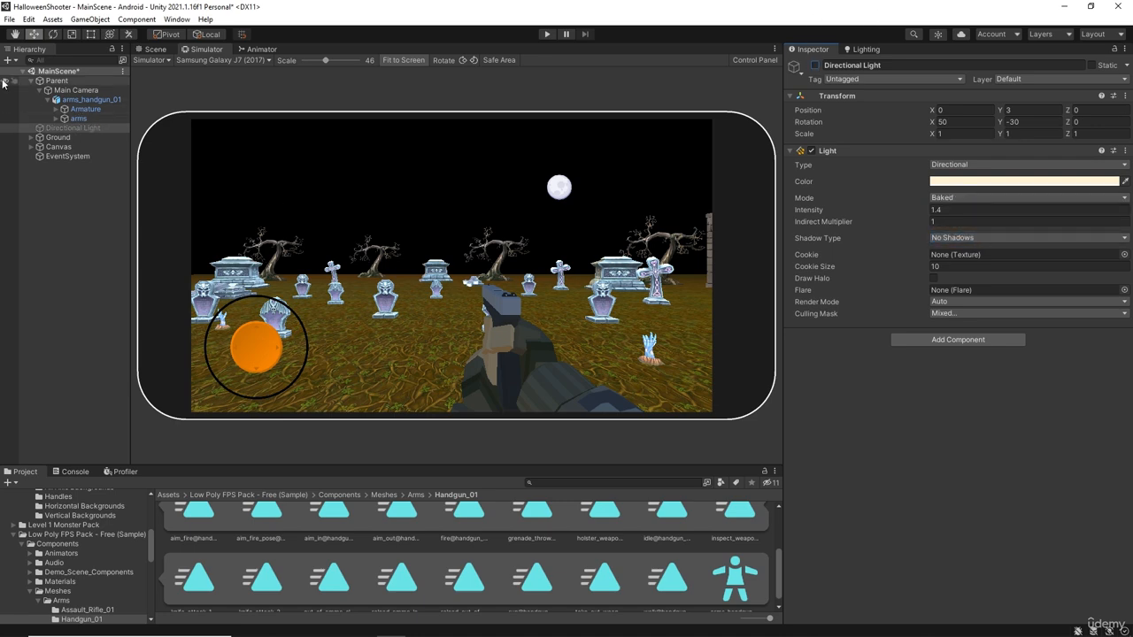
Set the shader of the arms mesh's Arms Material to Mobile/Unlit (Supports Lightmap)
click(80, 120)
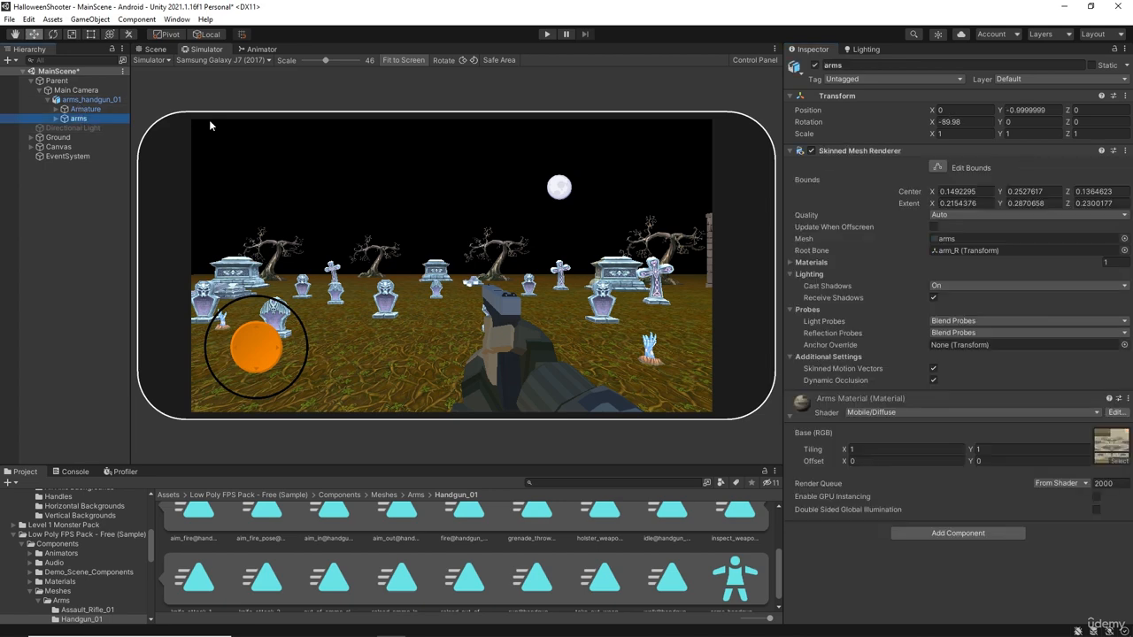
click(982, 411)
click(904, 449)
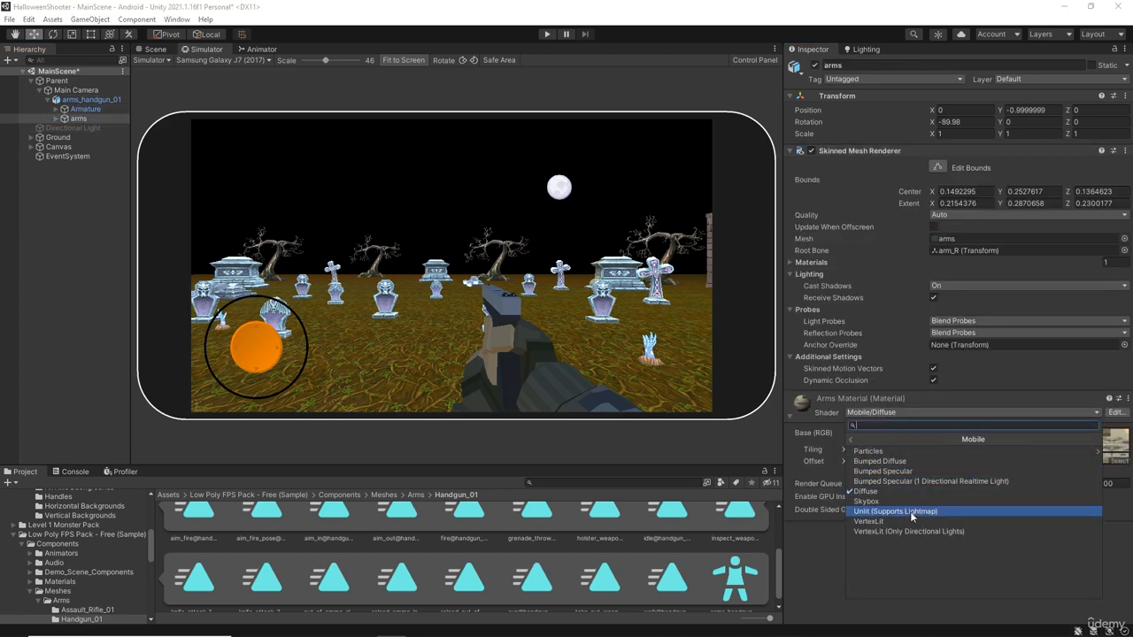
click(894, 513)
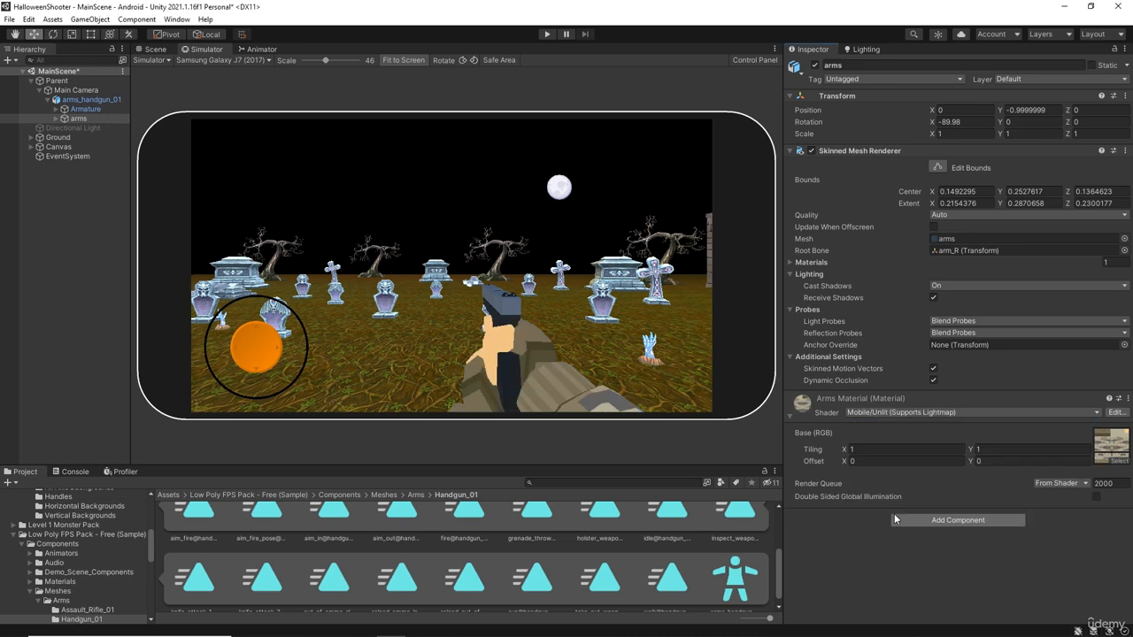
click(69, 231)
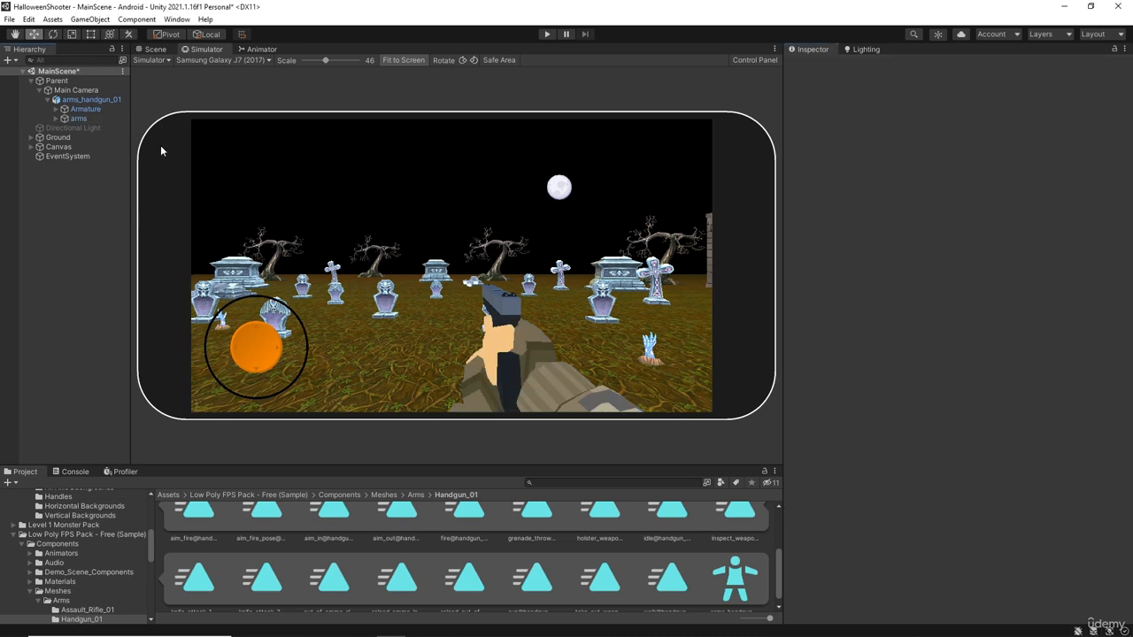
Set the shader of the Guns Material on handgun_01, nested under arms, to Mobile/Unlit (Supports Lightmap)
click(55, 119)
click(87, 128)
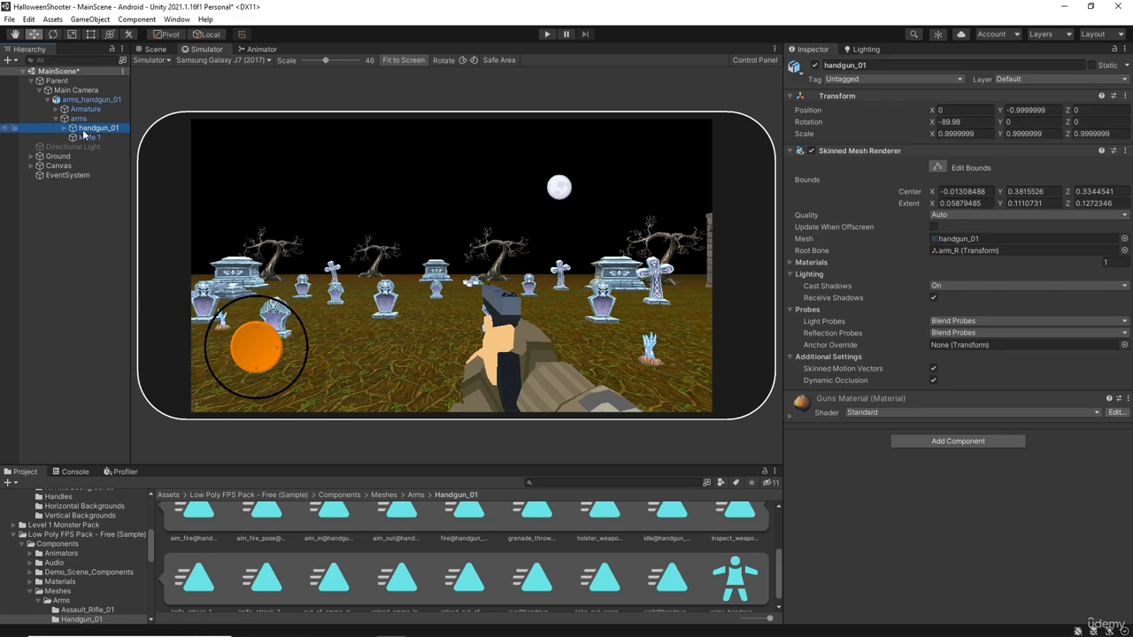
click(903, 412)
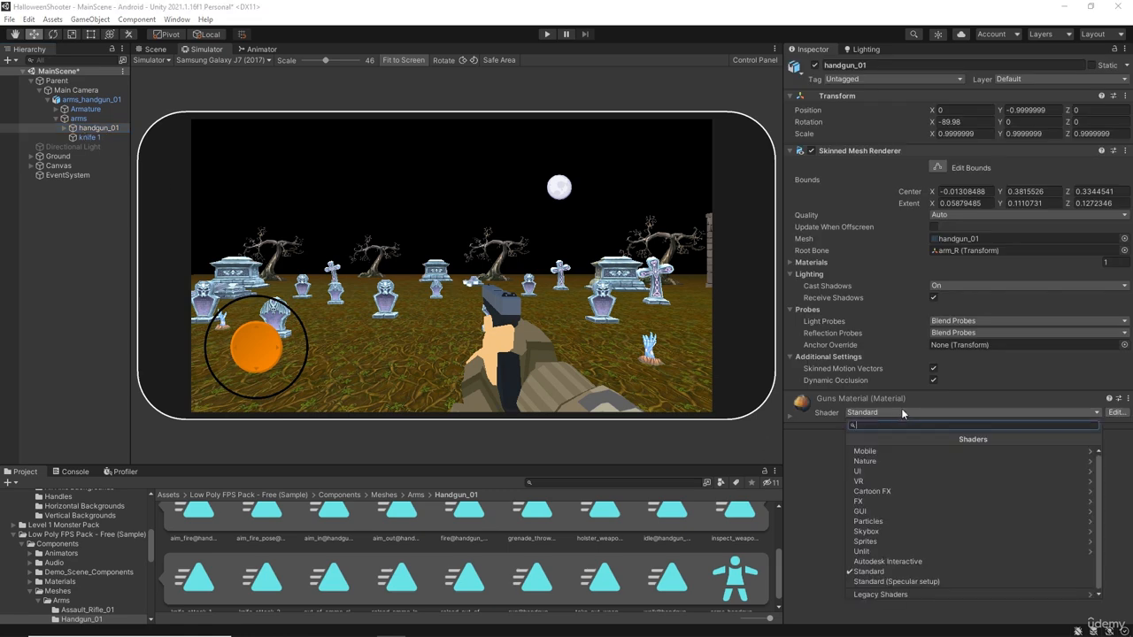
click(889, 452)
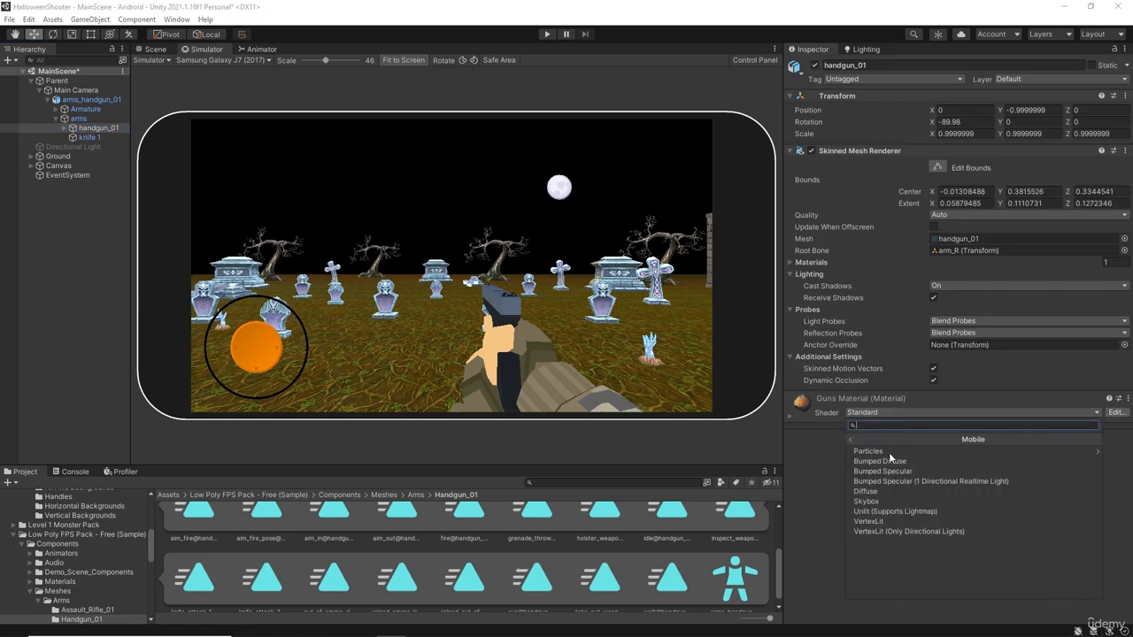
click(896, 512)
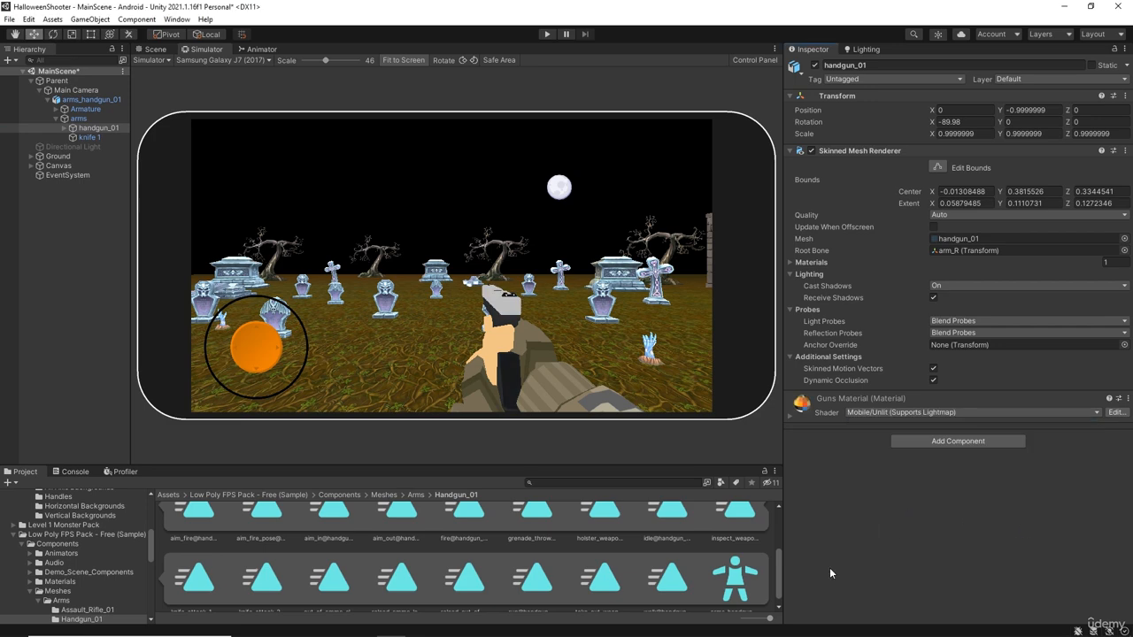
click(74, 288)
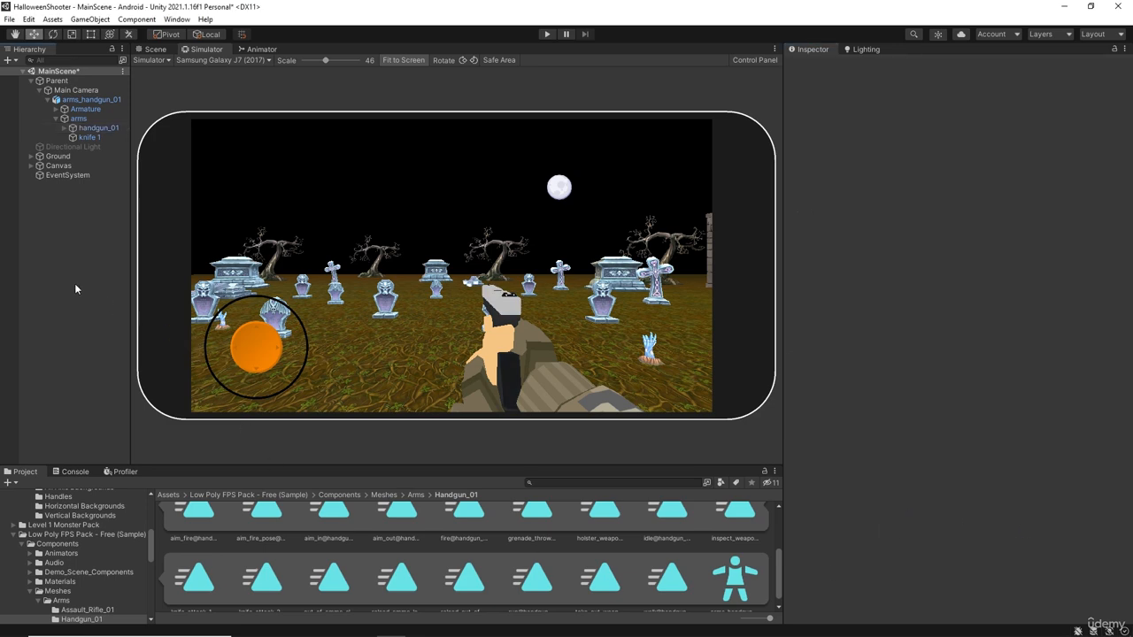
Examine the iron sights, bullet and knife 1 objects of the arms model, checking the knife's placement in the Scene view
click(64, 128)
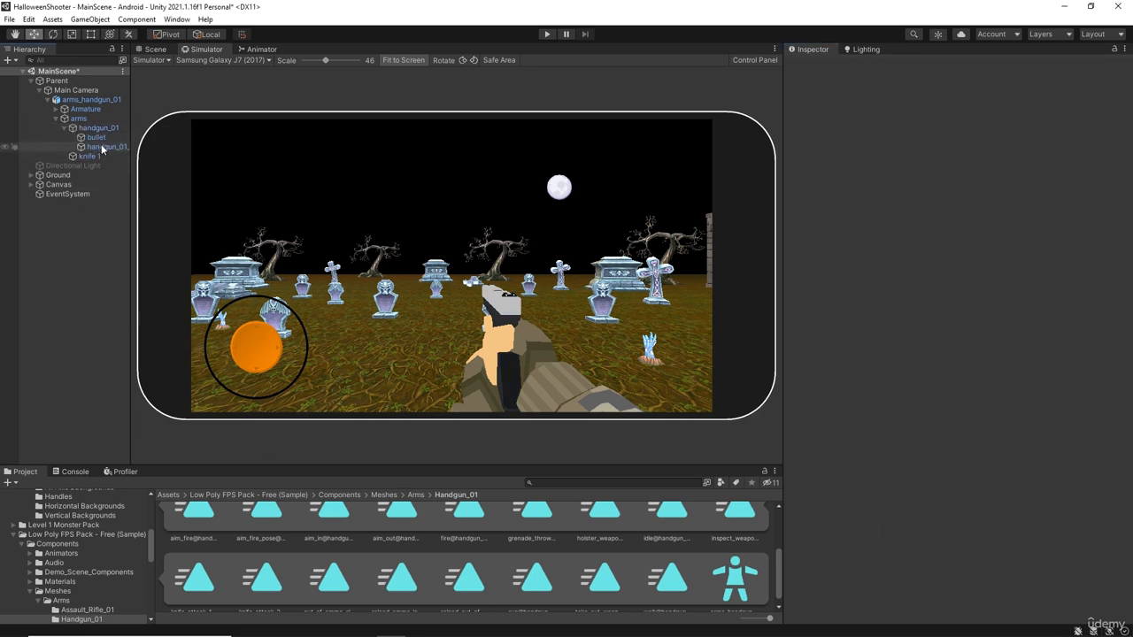
click(103, 147)
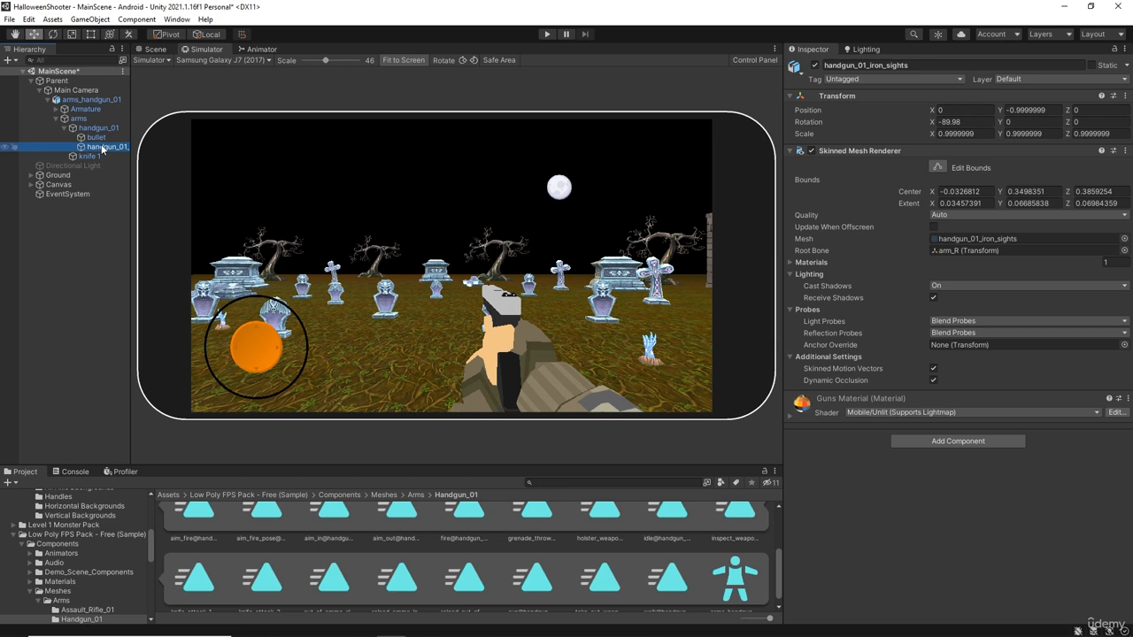
click(98, 139)
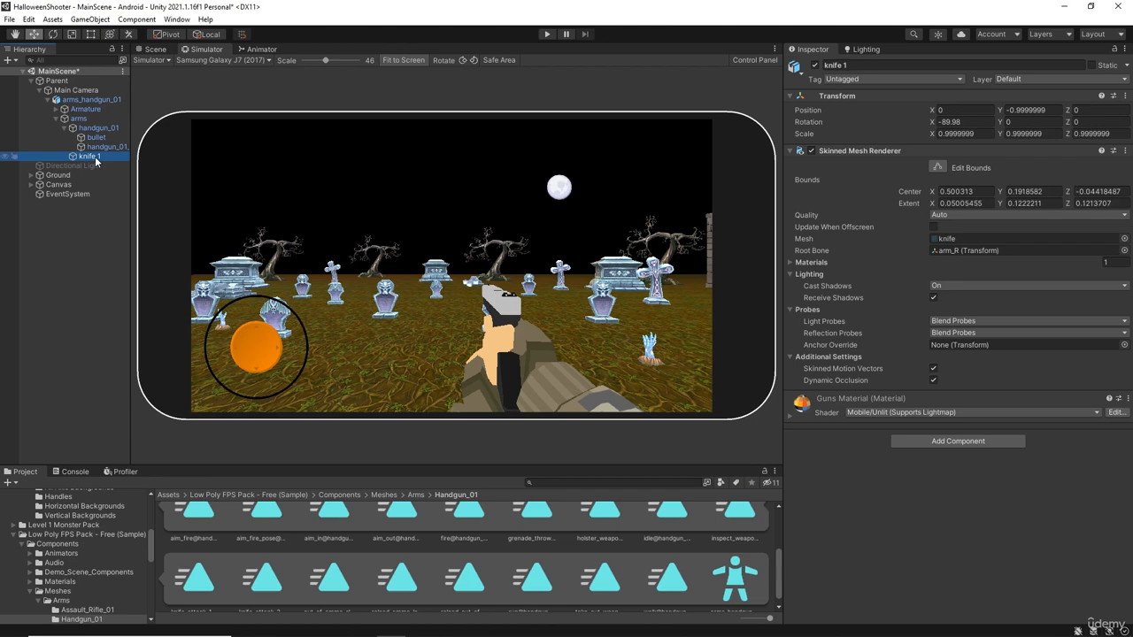
click(161, 53)
right_drag(489, 333, 568, 308)
middle_drag(506, 332, 544, 311)
scroll(551, 322, up, 3)
scroll(551, 321, up, 3)
scroll(543, 313, down, 2)
middle_drag(465, 312, 497, 312)
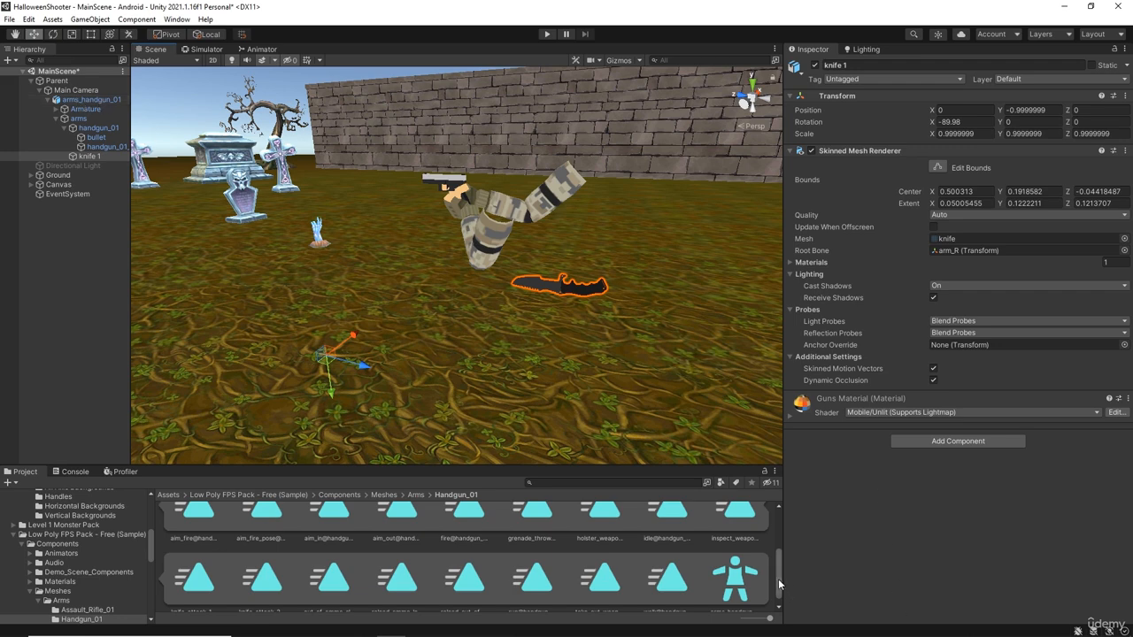
Completely unpack the arms_handgun_01 prefab in the scene and delete its knife 1 object
scroll(778, 580, up, 2)
click(290, 535)
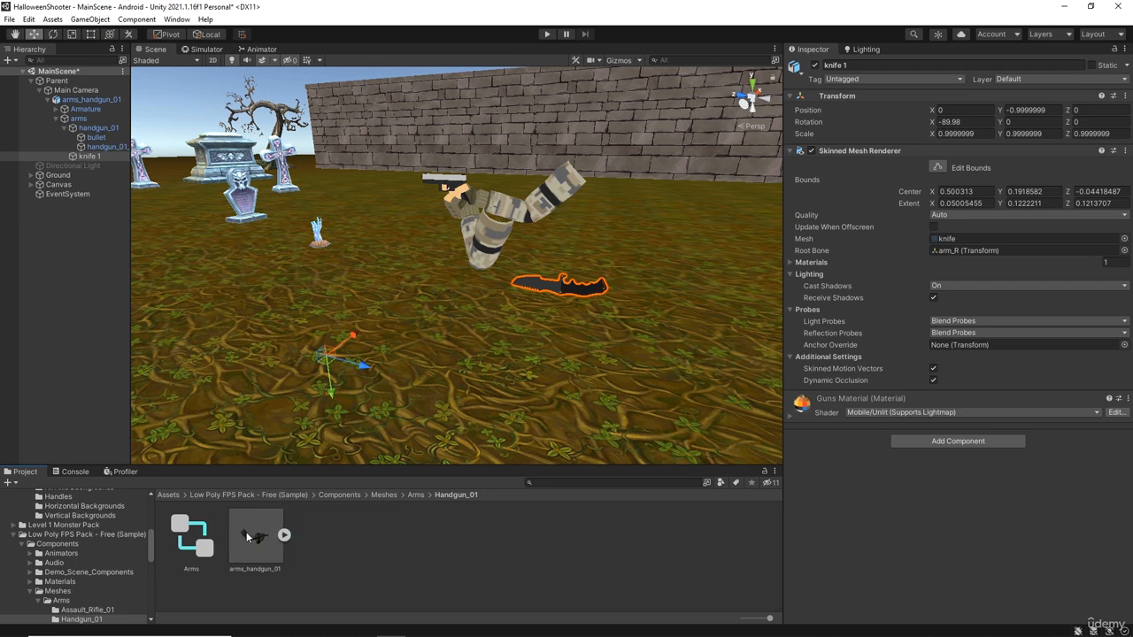
right_click(90, 104)
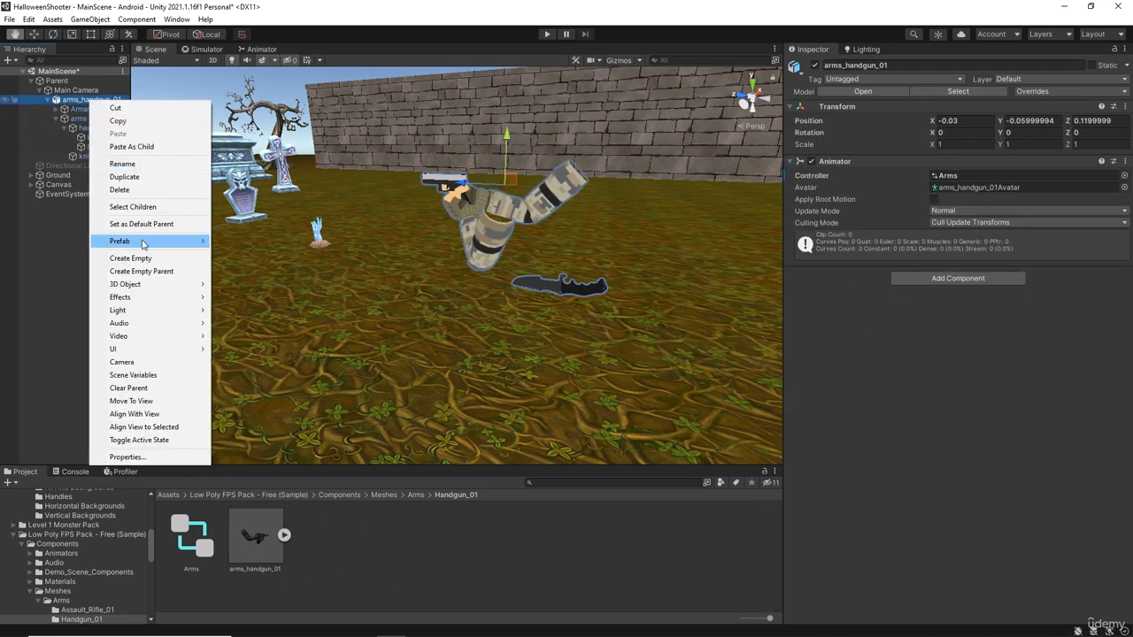
mouse_move(142, 241)
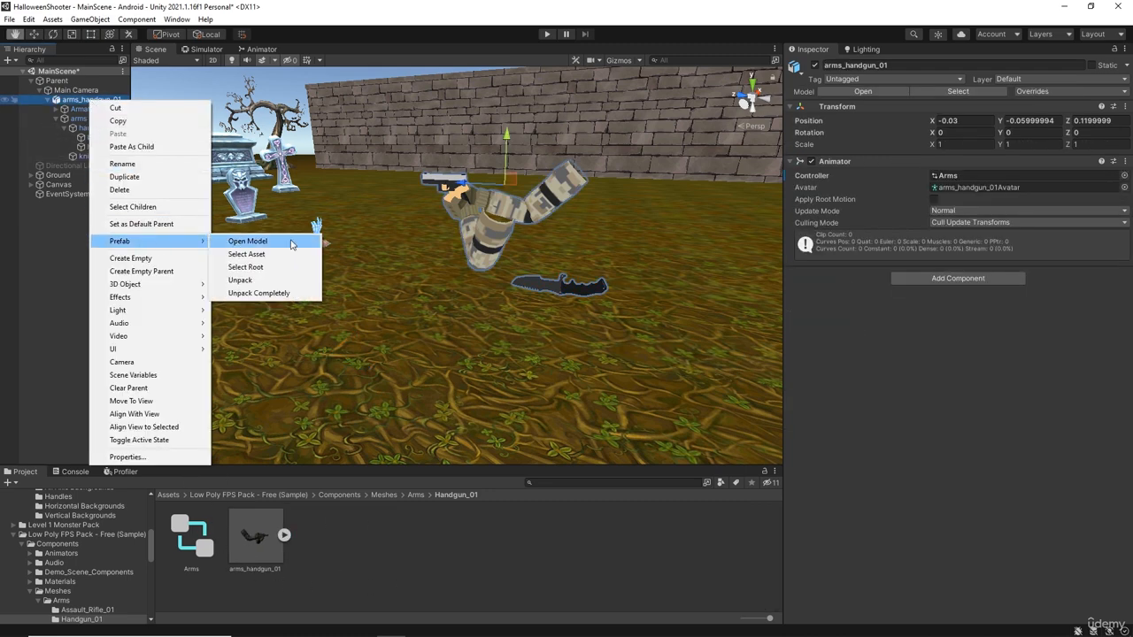
click(266, 298)
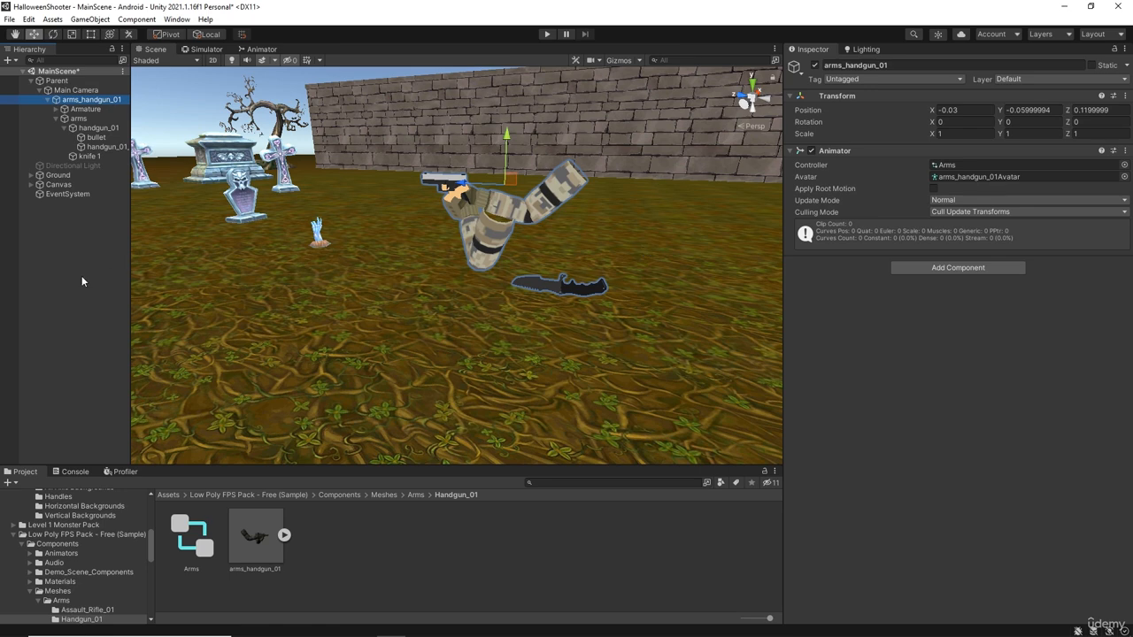
click(88, 156)
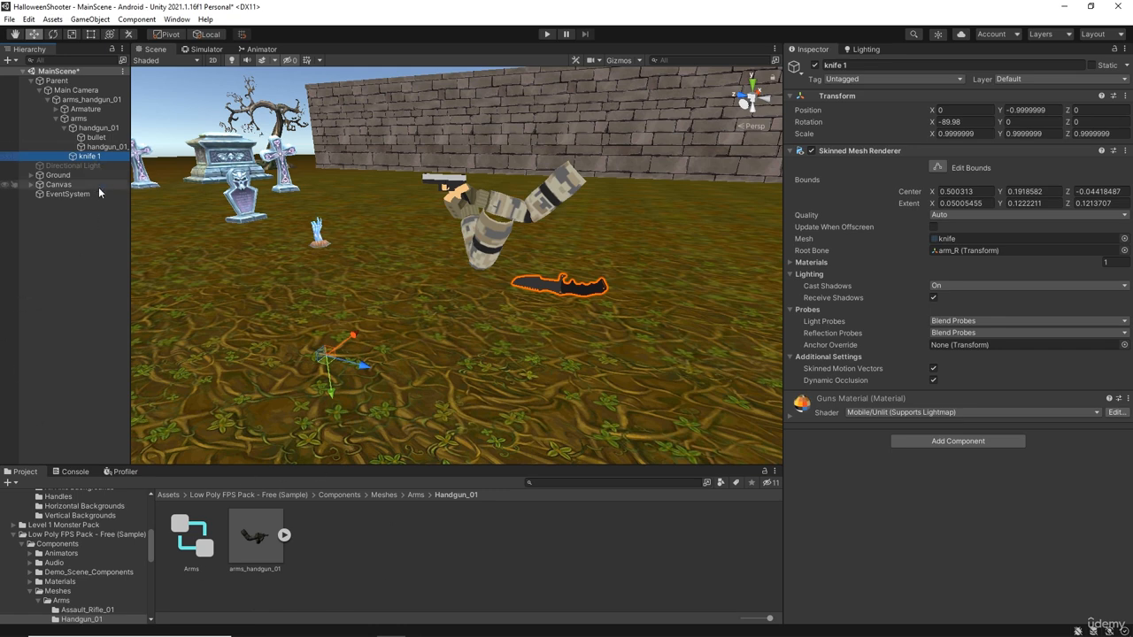
key(Delete)
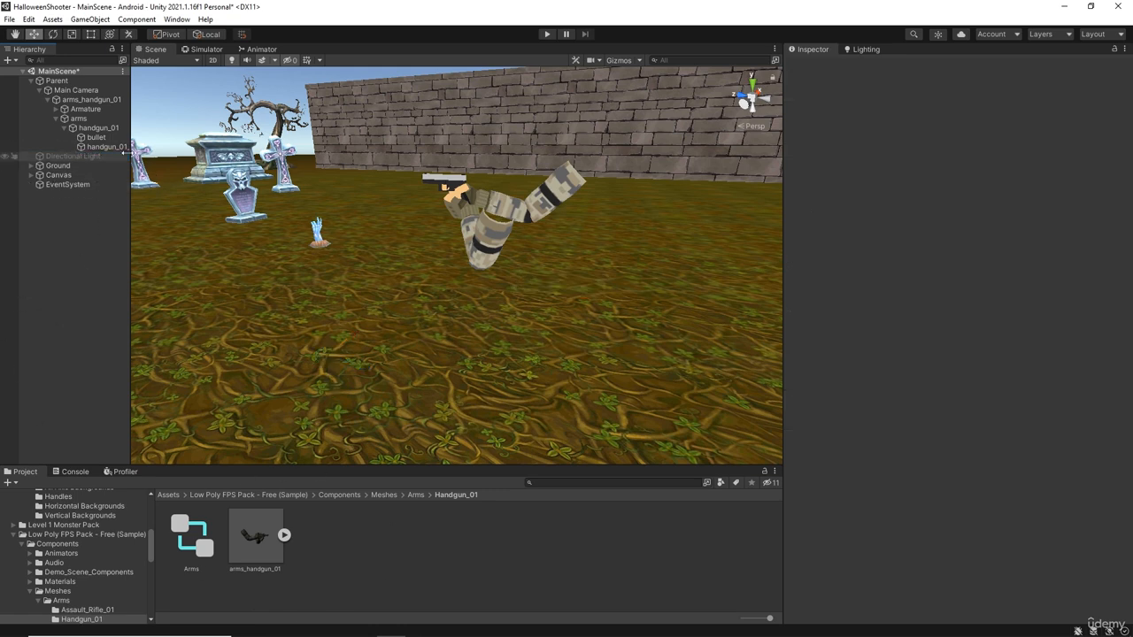
Set the Scene view's shading mode to Shaded Wireframe to show the mesh edges of the arms
click(79, 120)
click(173, 60)
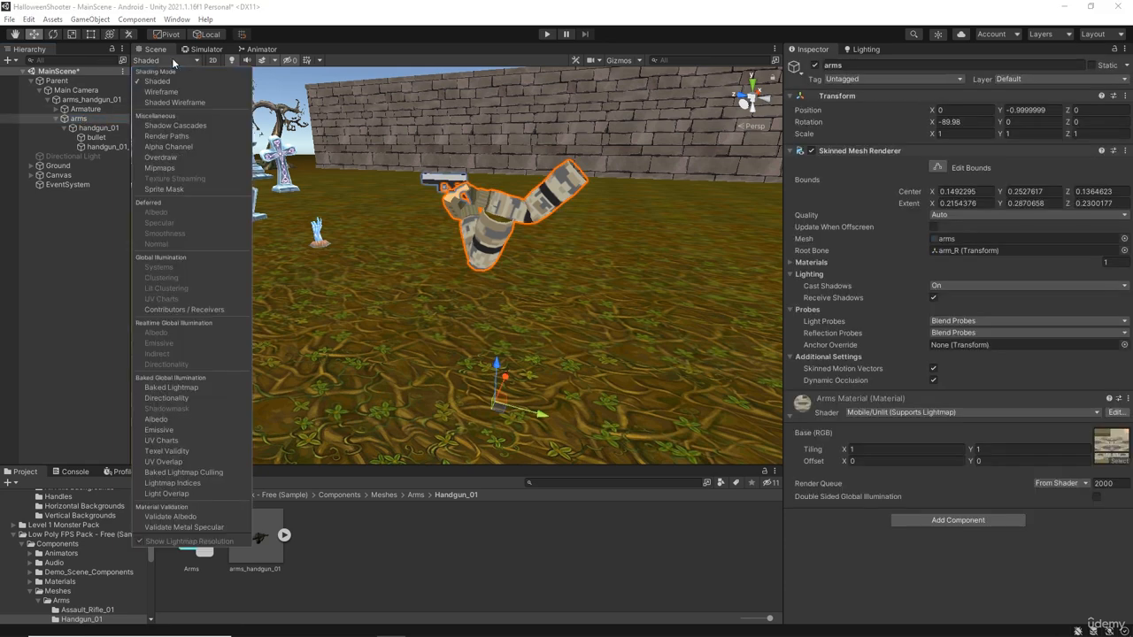
click(184, 104)
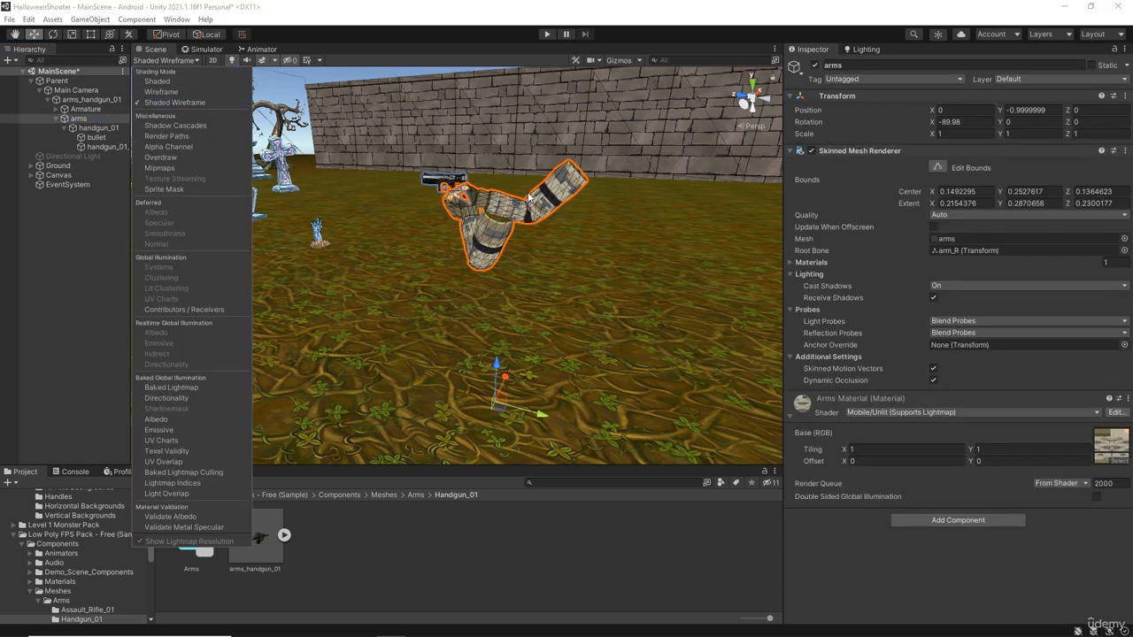
click(82, 237)
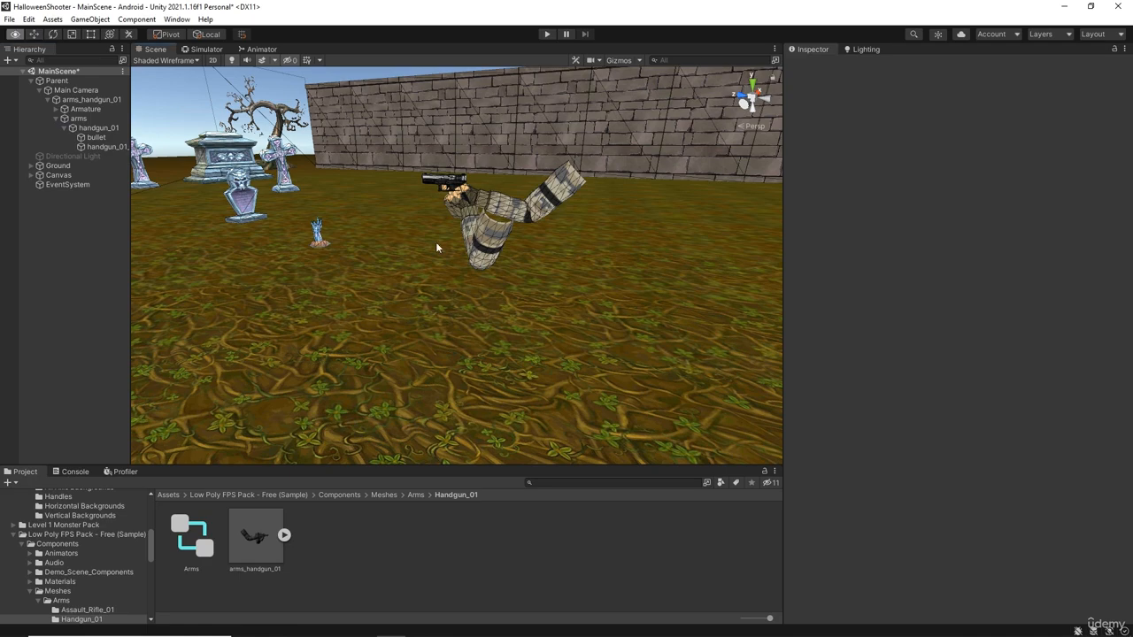
Examine the wireframe topology of the arms and handgun up close from several angles
right_drag(436, 248, 488, 227)
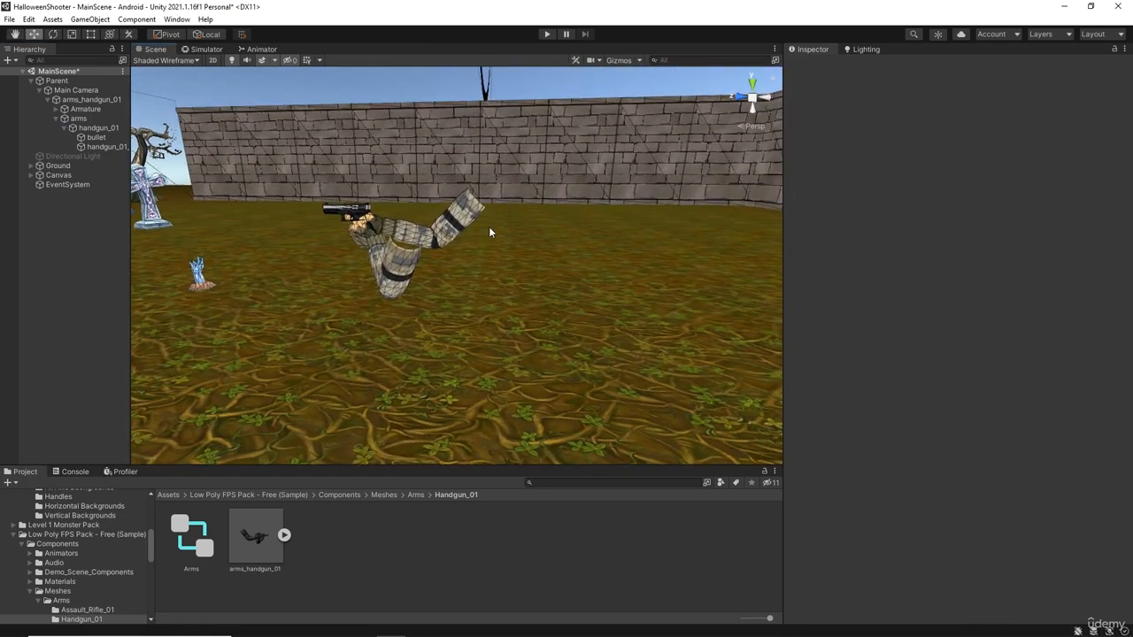
scroll(479, 248, up, 1)
scroll(479, 248, down, 1)
middle_drag(479, 248, 458, 240)
right_drag(460, 241, 588, 248)
middle_drag(491, 258, 499, 259)
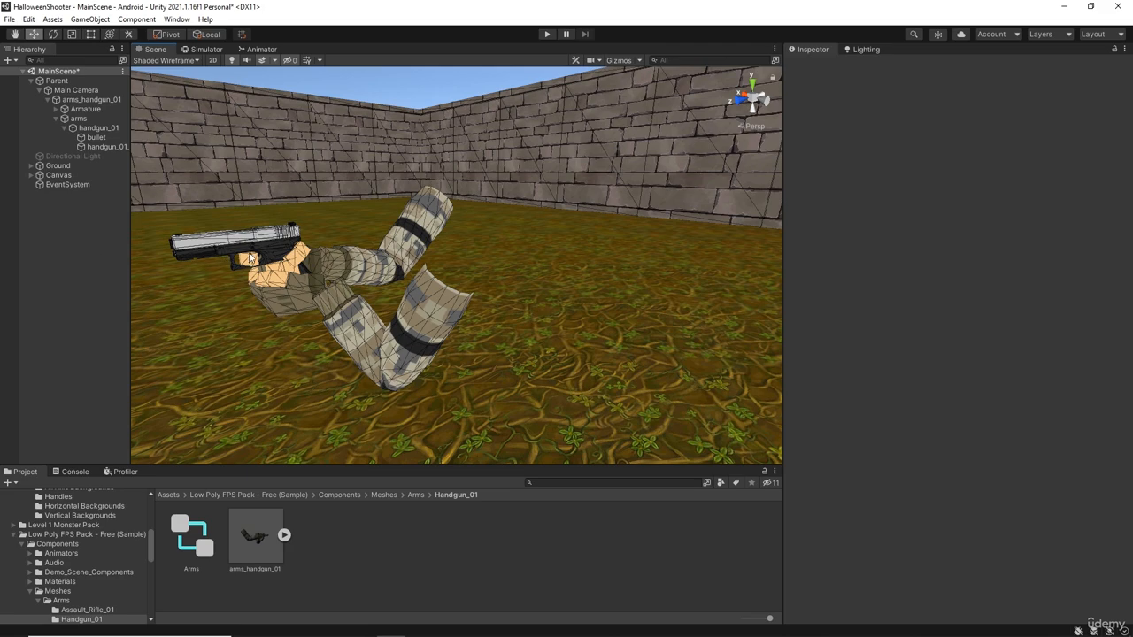
right_drag(252, 257, 315, 257)
middle_drag(298, 265, 289, 265)
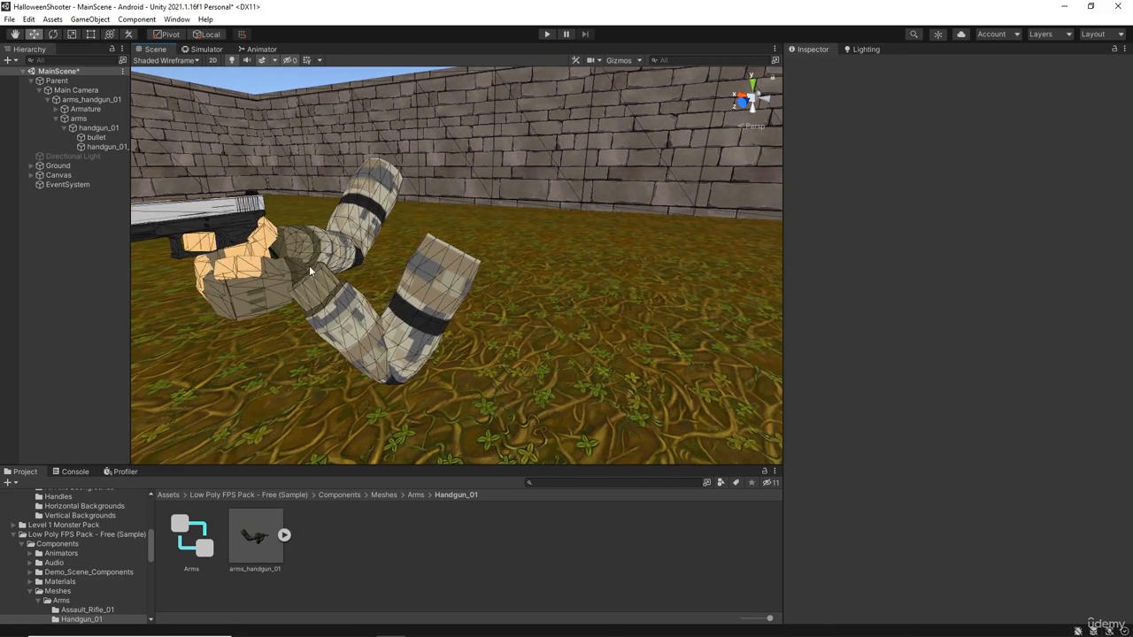
mouse_move(309, 265)
right_down()
mouse_move(359, 265)
mouse_move(301, 266)
right_up()
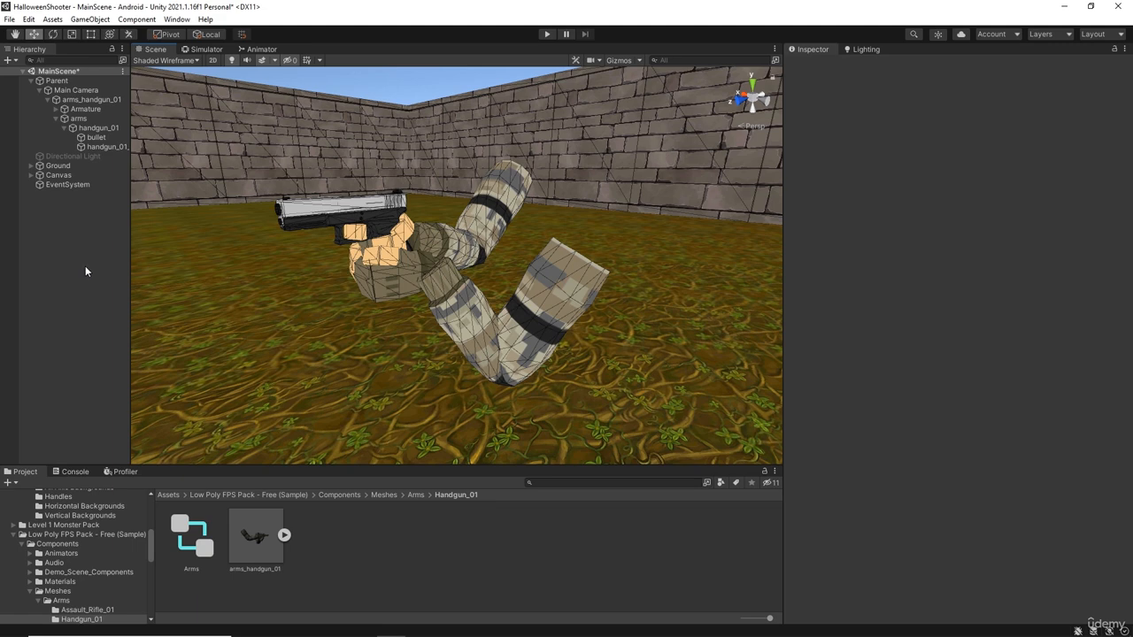
Open the LowPoly Arms folder inside Mobile game resources in the project's assets
click(168, 494)
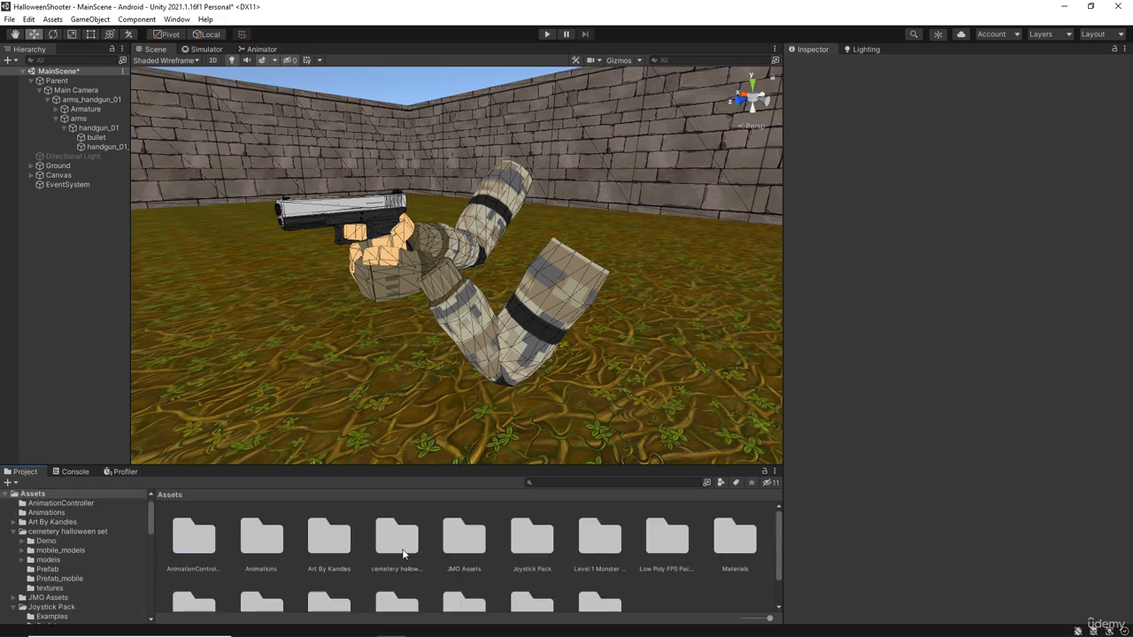
scroll(691, 575, down, 1)
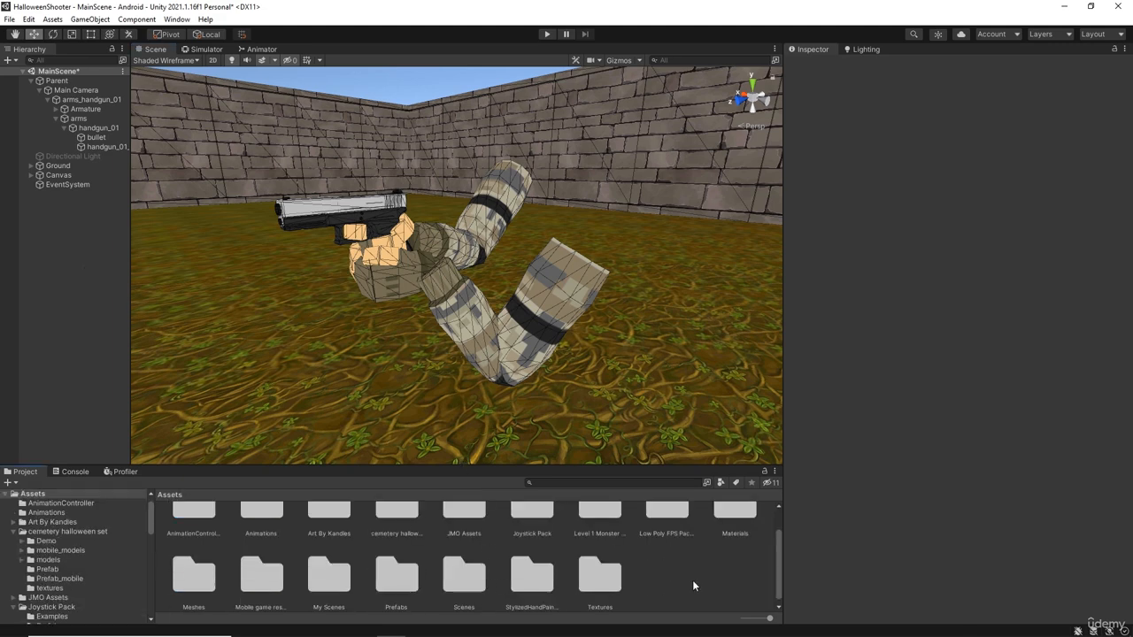
double_click(261, 584)
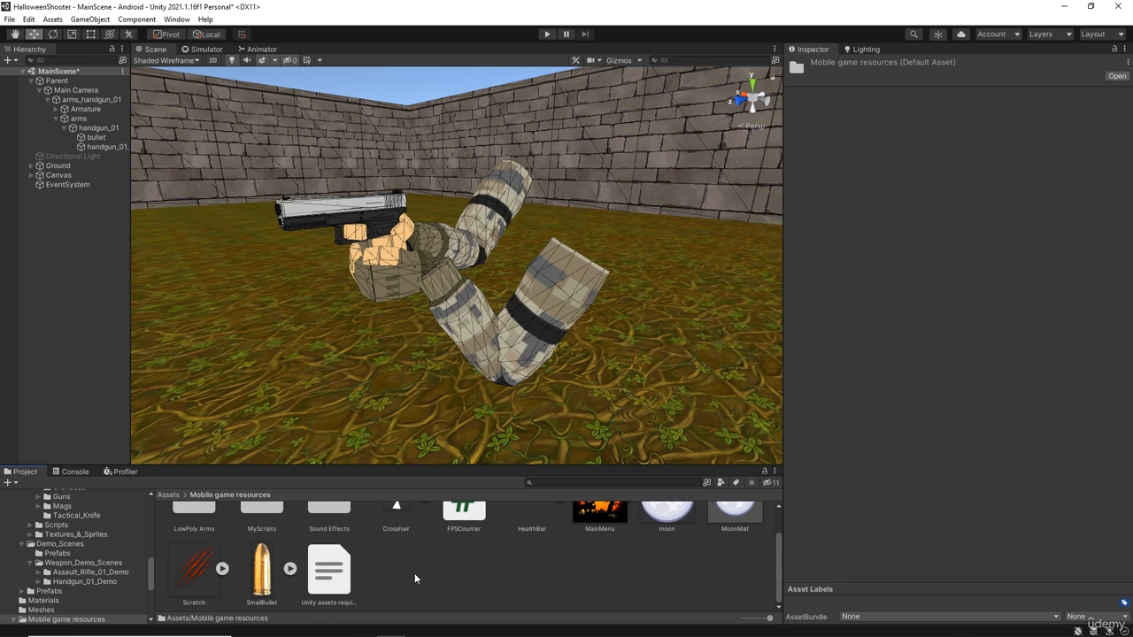
scroll(414, 579, up, 1)
double_click(194, 538)
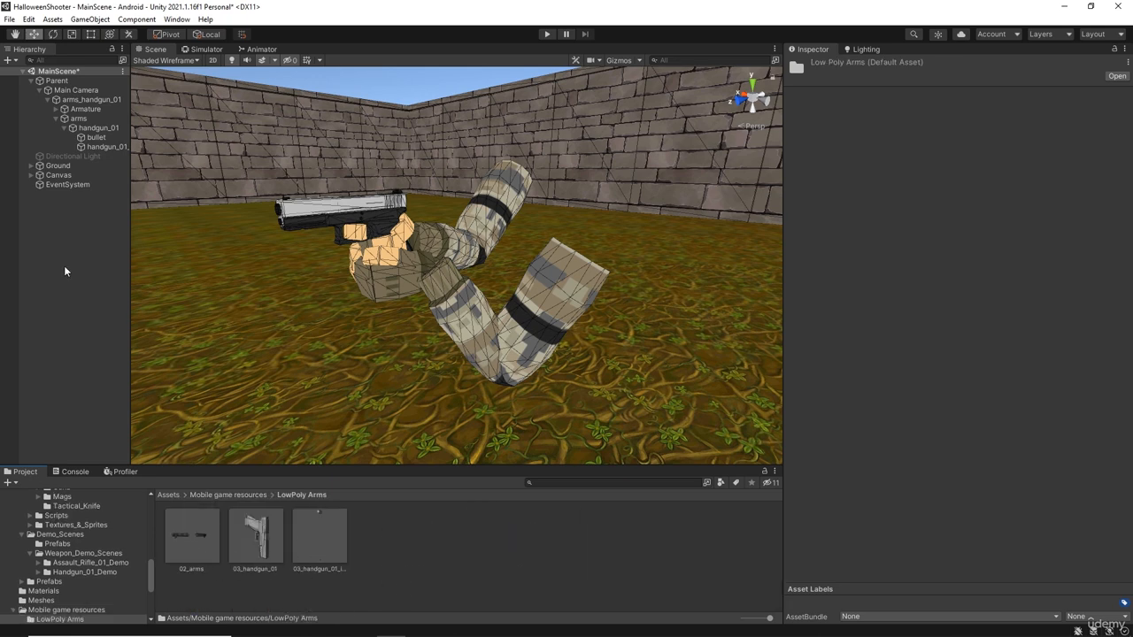
Replace the skinned mesh of handgun_01 with 03_handgun_01 and that of its iron sights with 03_handgun_01_iron_sights
click(99, 128)
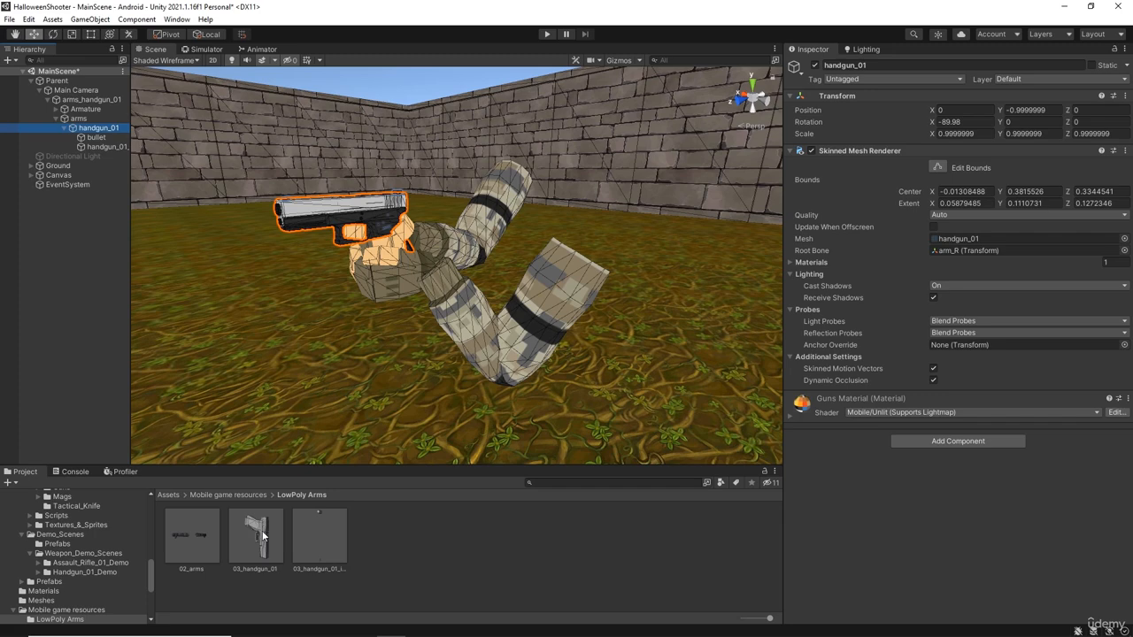
drag(263, 535, 956, 239)
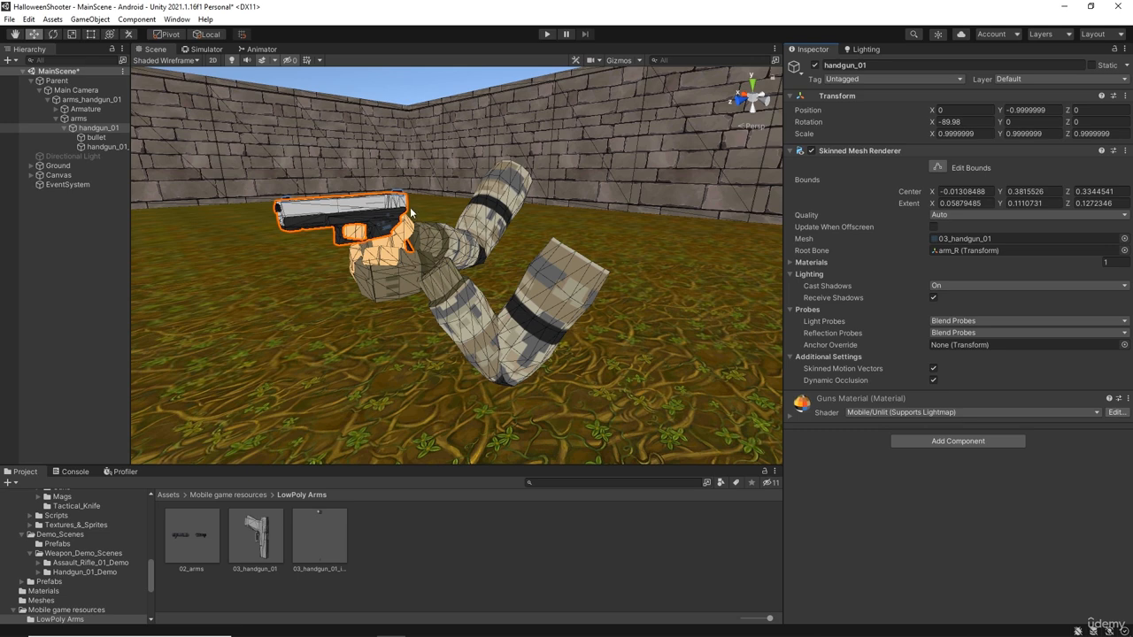
click(102, 147)
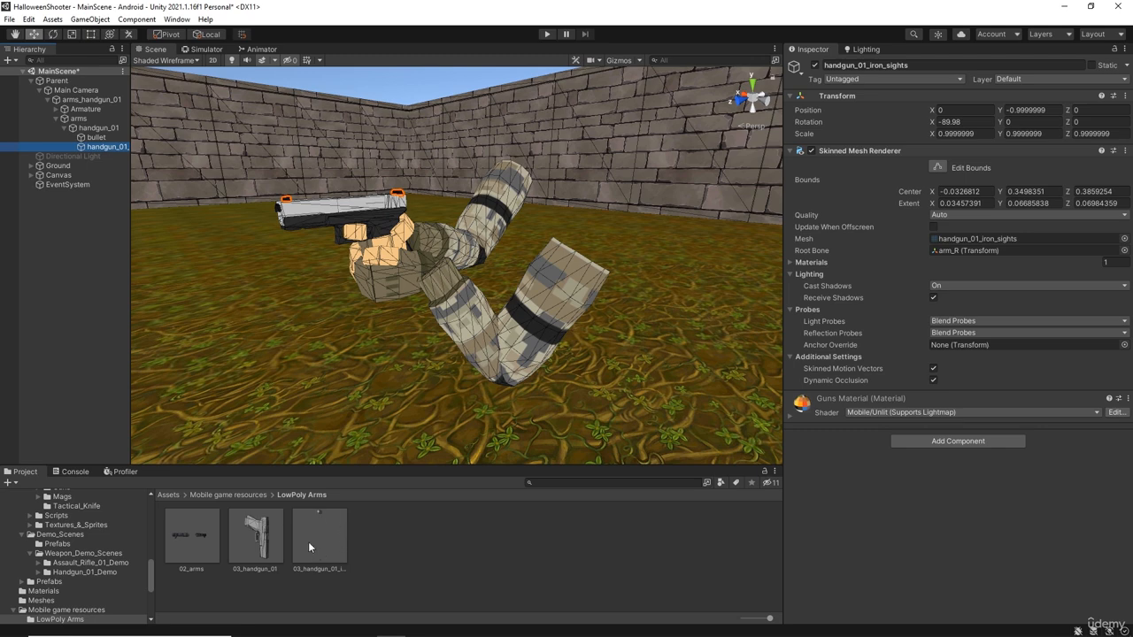
drag(321, 533, 1038, 237)
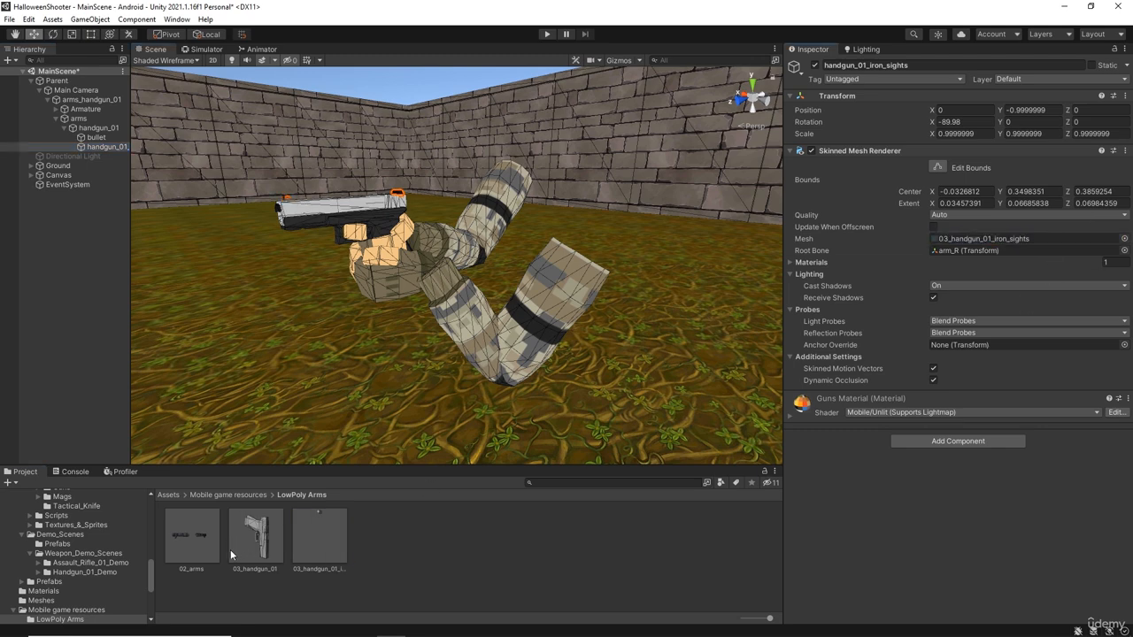
Replace the arms object's skinned mesh with 02_arms and preview the low-poly arms and handgun in the Simulator view
click(79, 118)
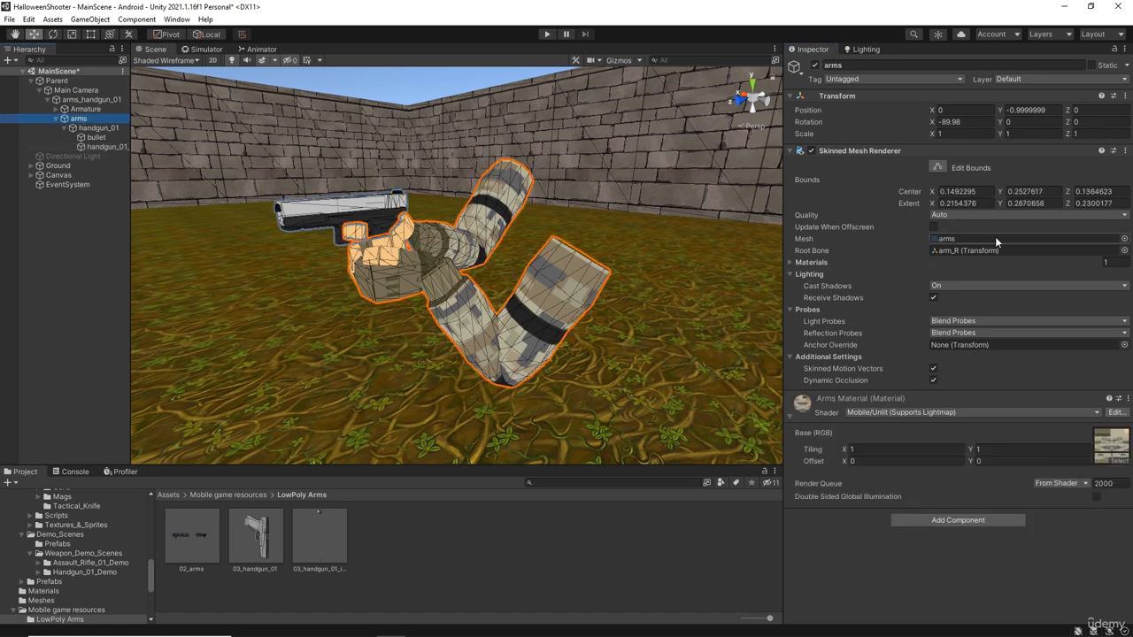
drag(182, 537, 952, 239)
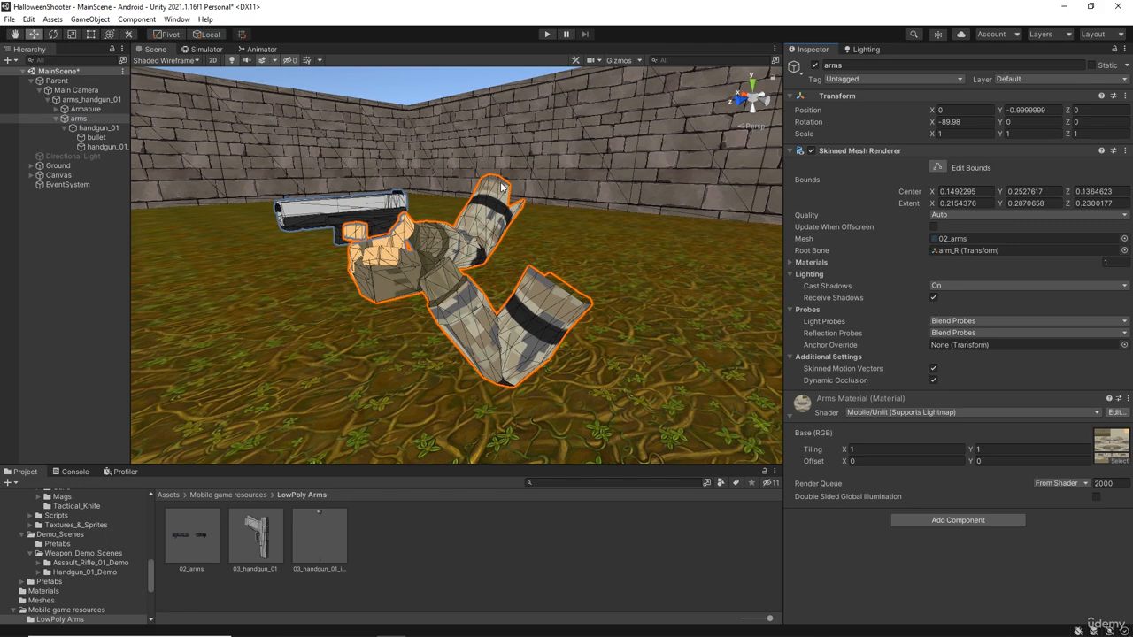
right_drag(597, 316, 457, 328)
middle_drag(458, 325, 456, 325)
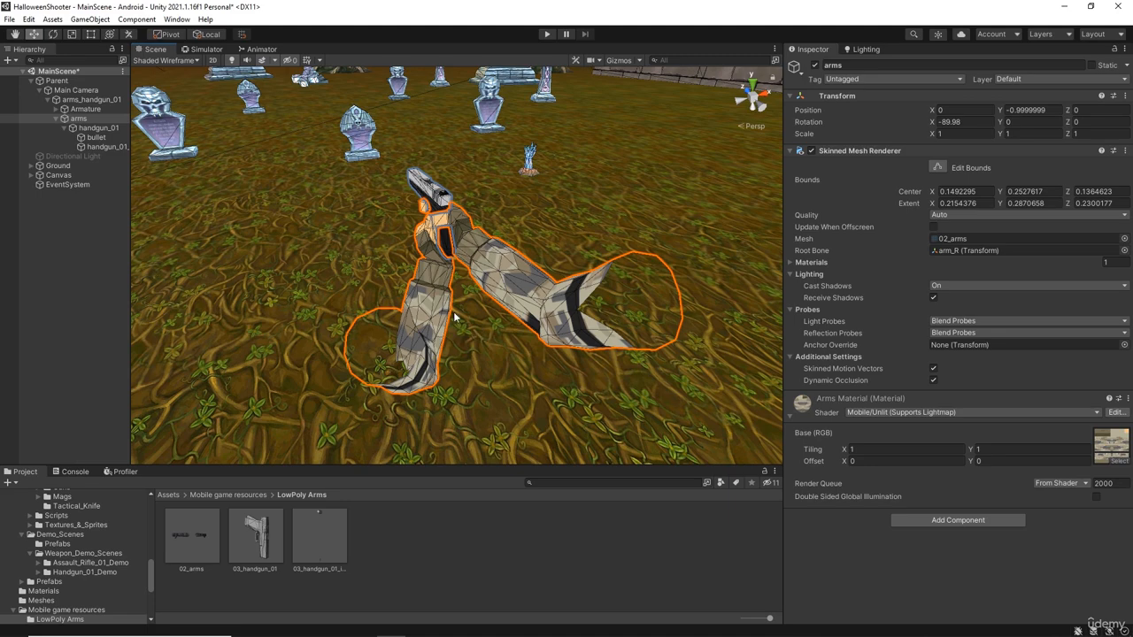
right_drag(456, 317, 560, 306)
middle_drag(332, 282, 457, 327)
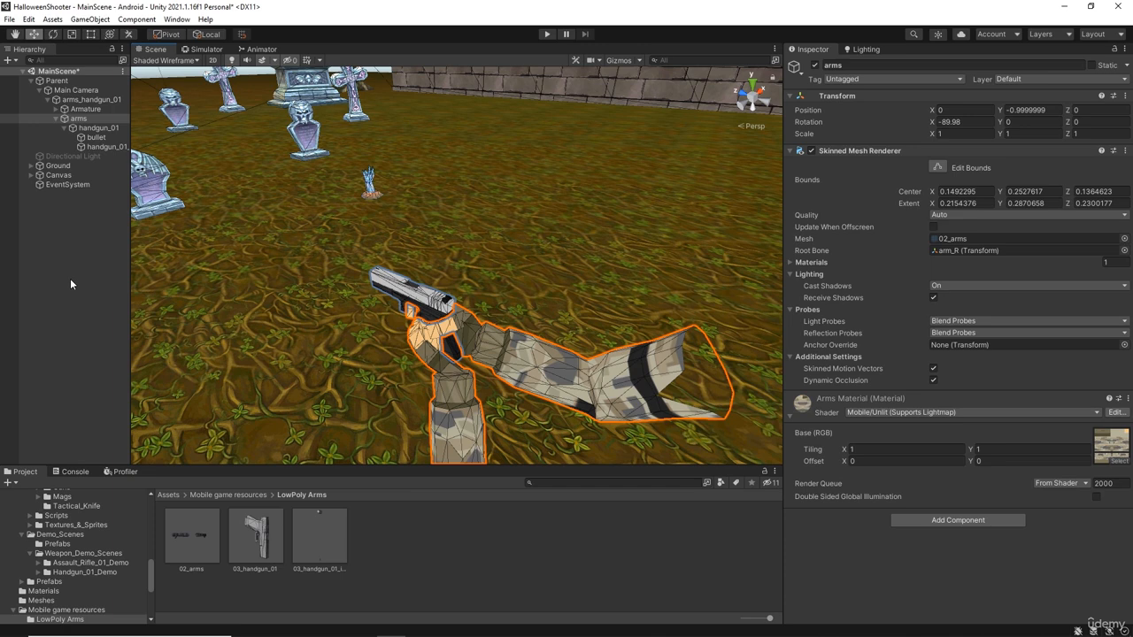
click(264, 49)
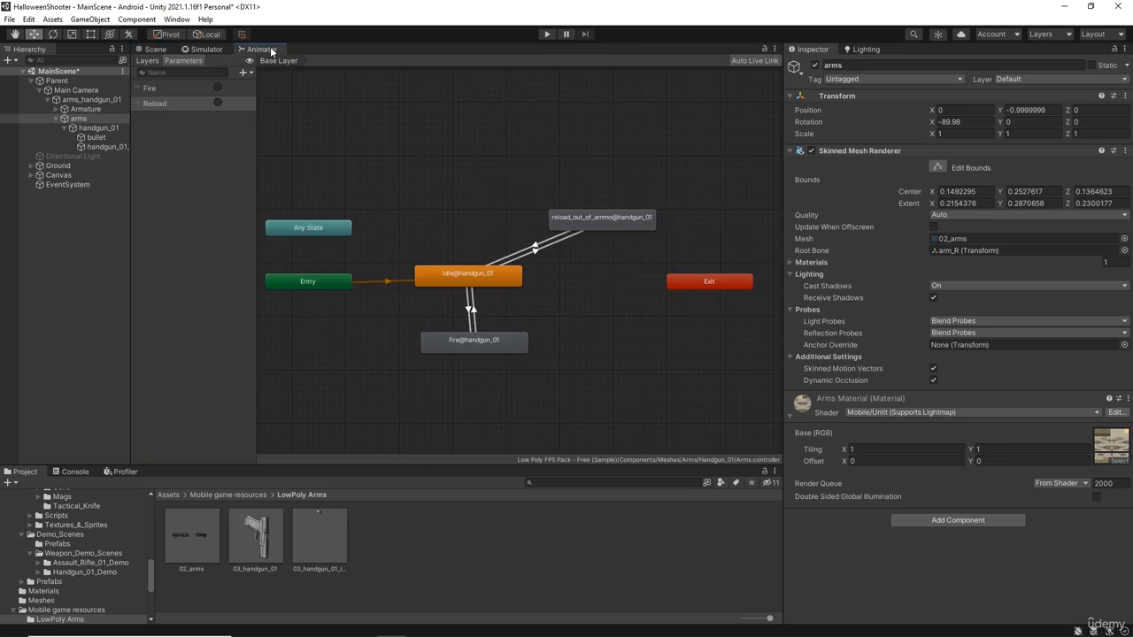
click(217, 49)
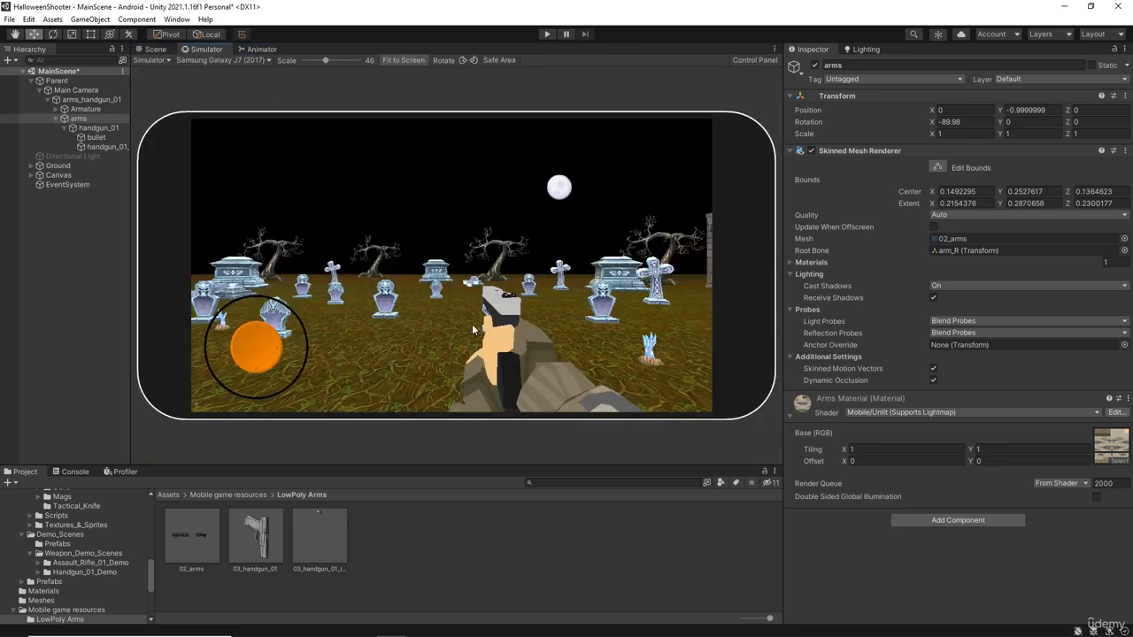